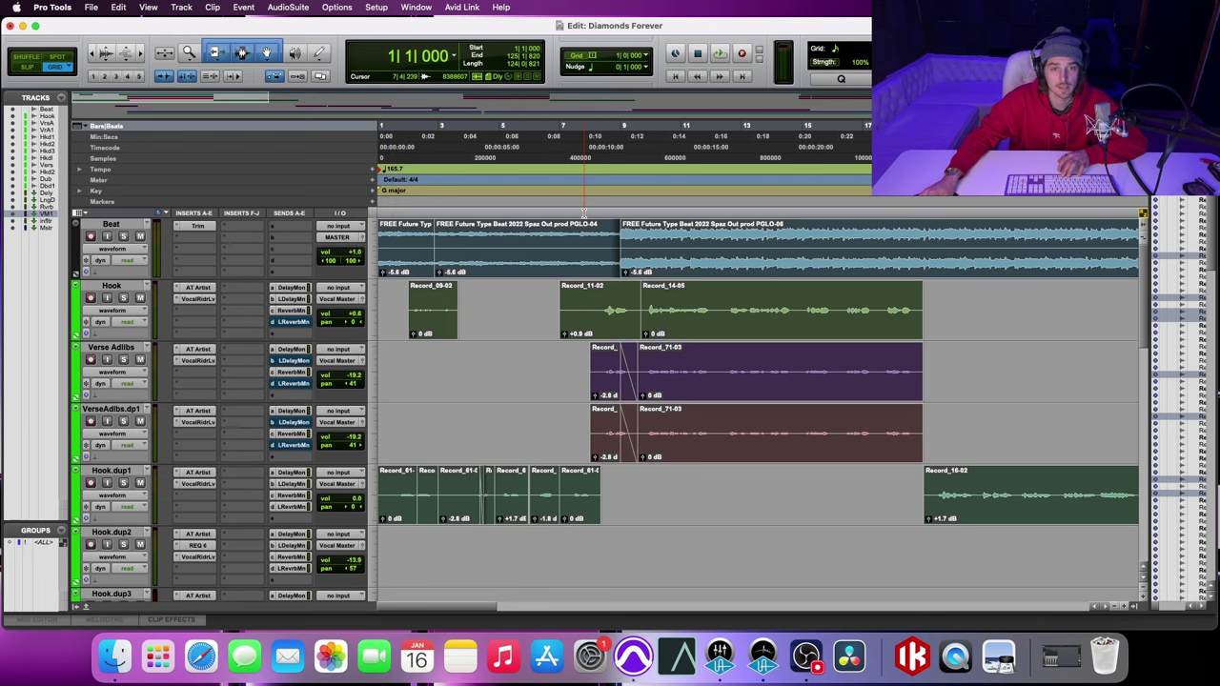
{"action": "left_click", "coordinate": [586, 211]}
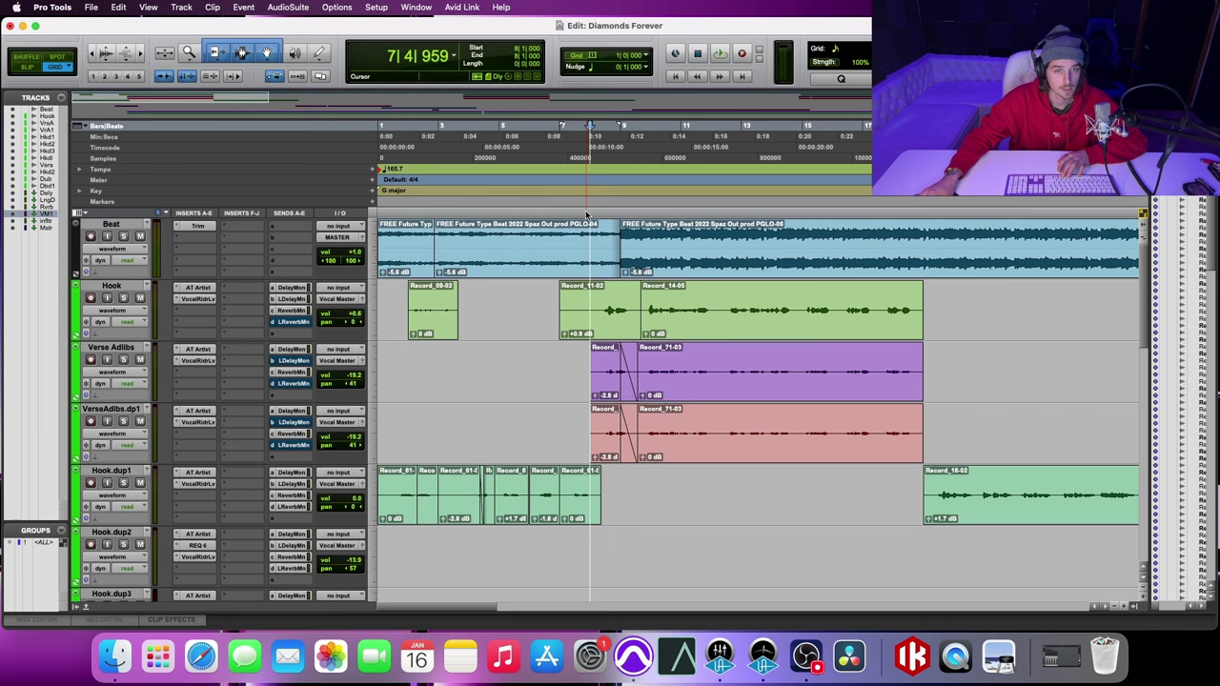
{"action": "key", "text": "space"}
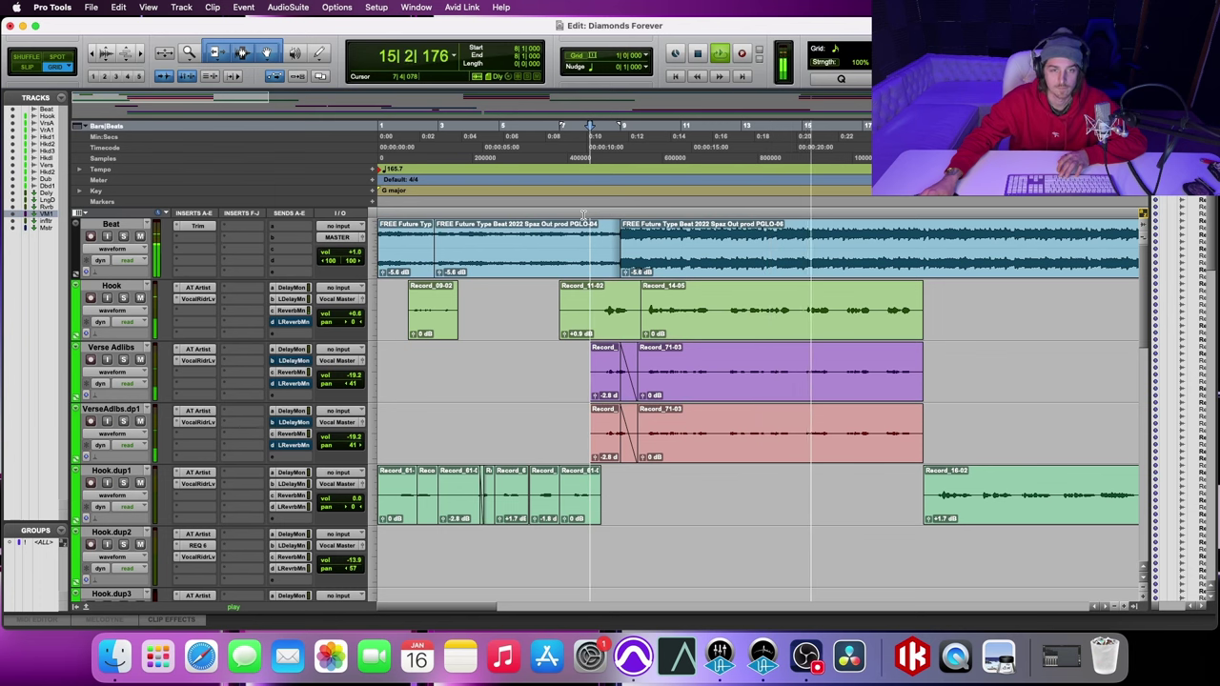
{"action": "key", "text": "space"}
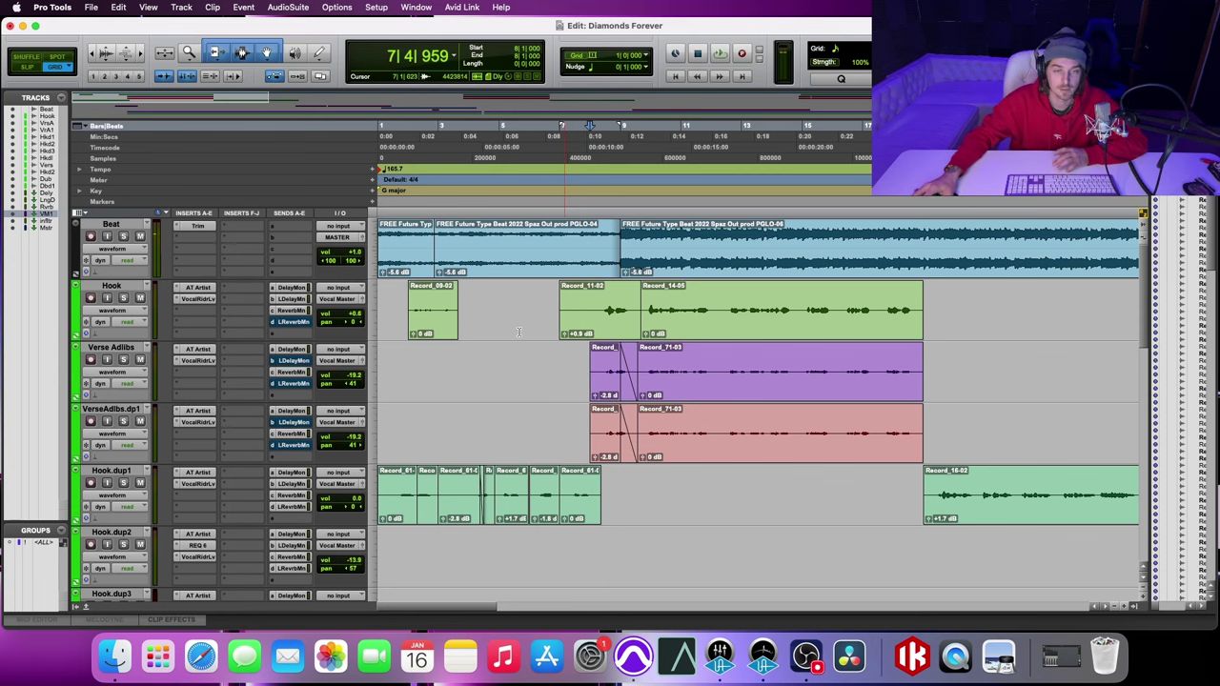
Step: Scroll down to the Mastering track's insert chain at the bottom of the session
{"action": "scroll", "coordinate": [495, 352], "scroll_direction": "down", "scroll_amount": 15}
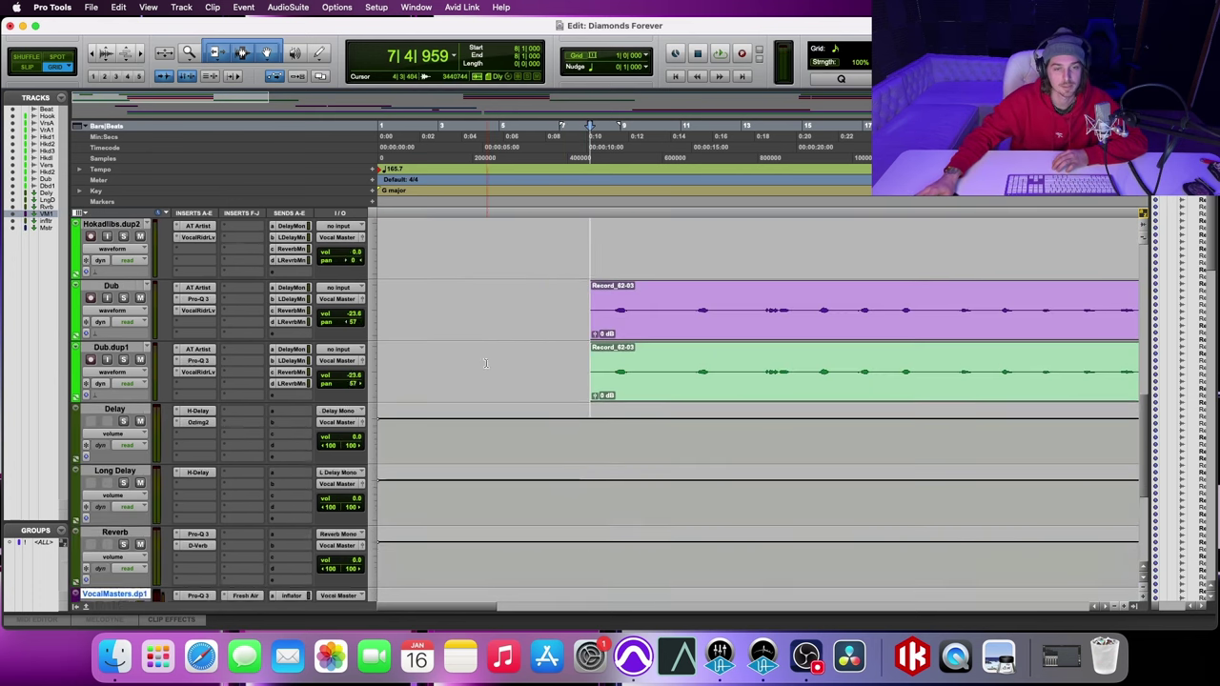
{"action": "scroll", "coordinate": [485, 363], "scroll_direction": "down", "scroll_amount": 5}
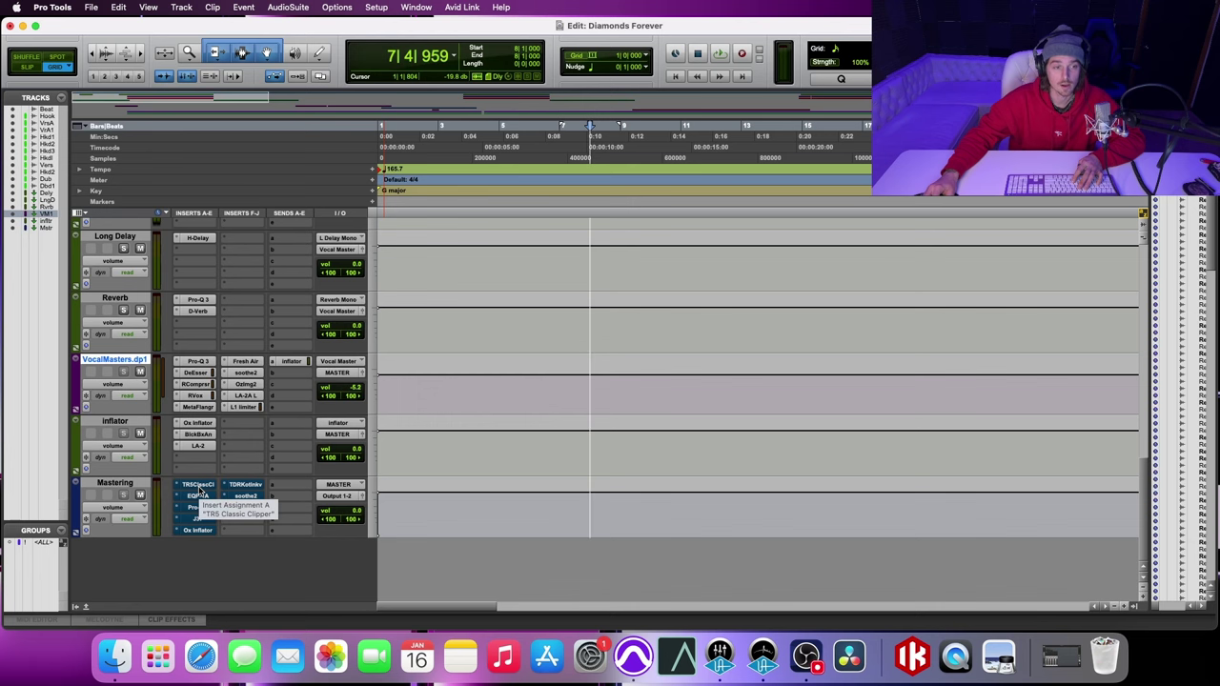
Step: Open the Mastering TR5 Classic Clipper and set Gain 0.0 dB, Output -1.0 dB, slope near -5.8
{"action": "left_click", "coordinate": [197, 485]}
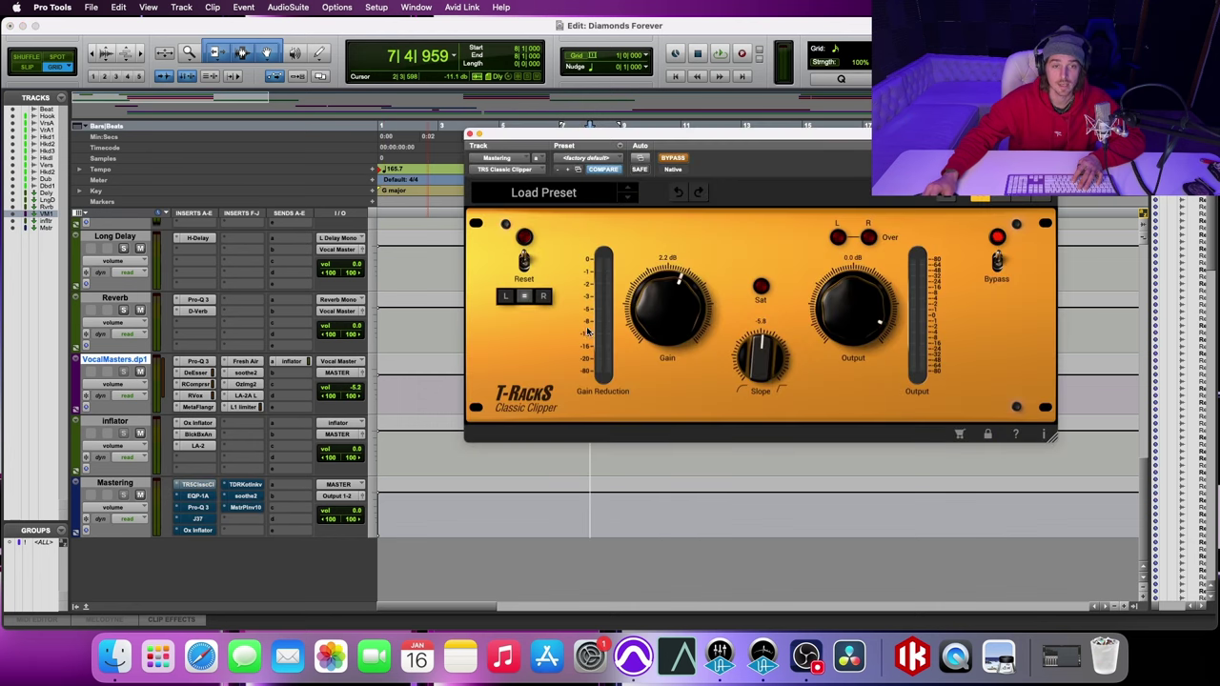
{"action": "left_click_drag", "start_coordinate": [658, 138], "coordinate": [387, 158]}
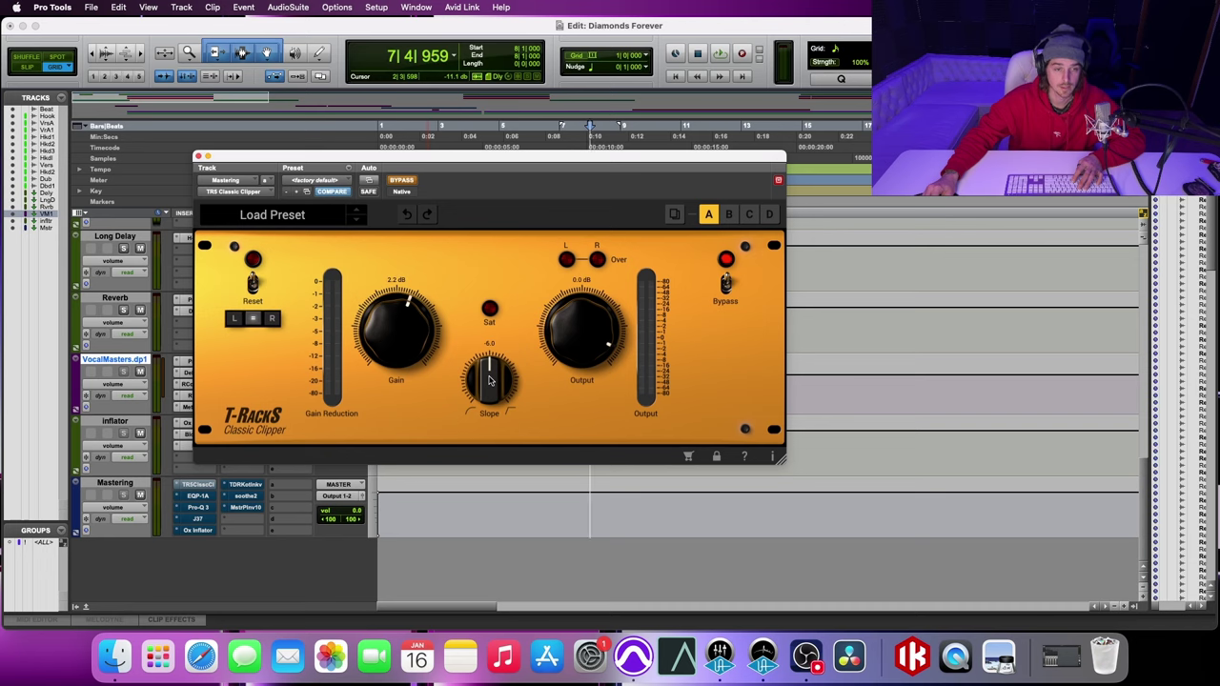
{"action": "scroll", "coordinate": [490, 376], "scroll_direction": "up", "scroll_amount": 2}
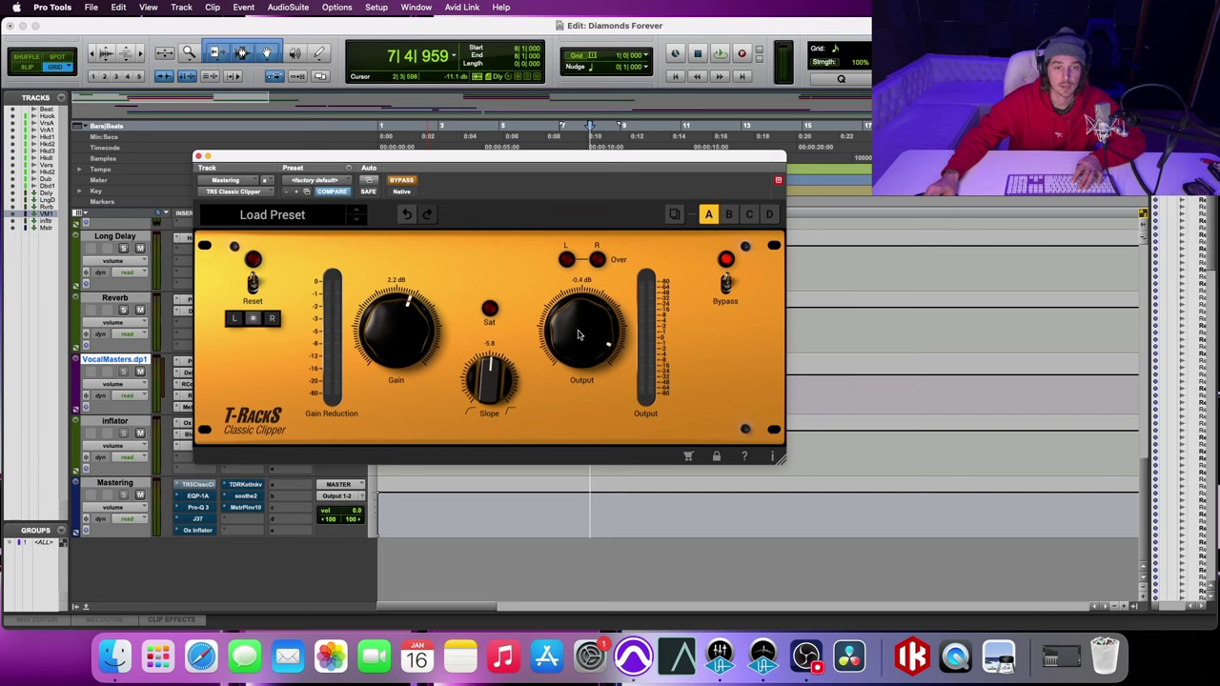
{"action": "scroll", "coordinate": [578, 333], "scroll_direction": "down", "scroll_amount": 3}
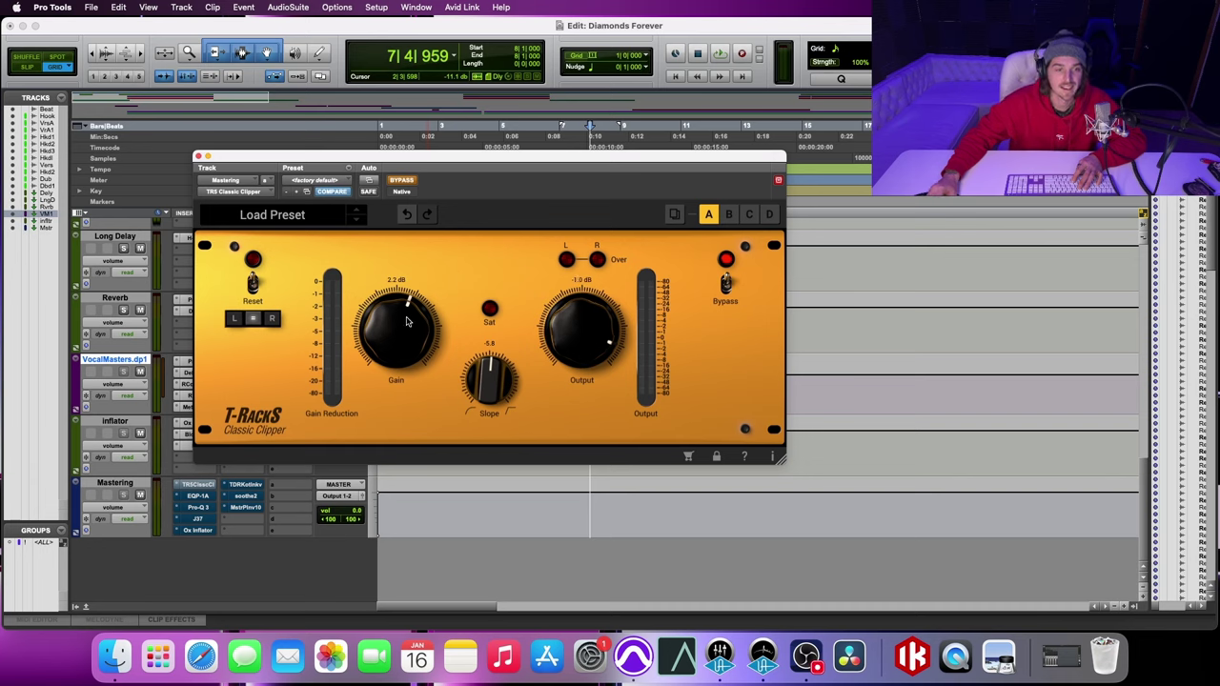
{"action": "left_click_drag", "start_coordinate": [406, 321], "coordinate": [400, 354]}
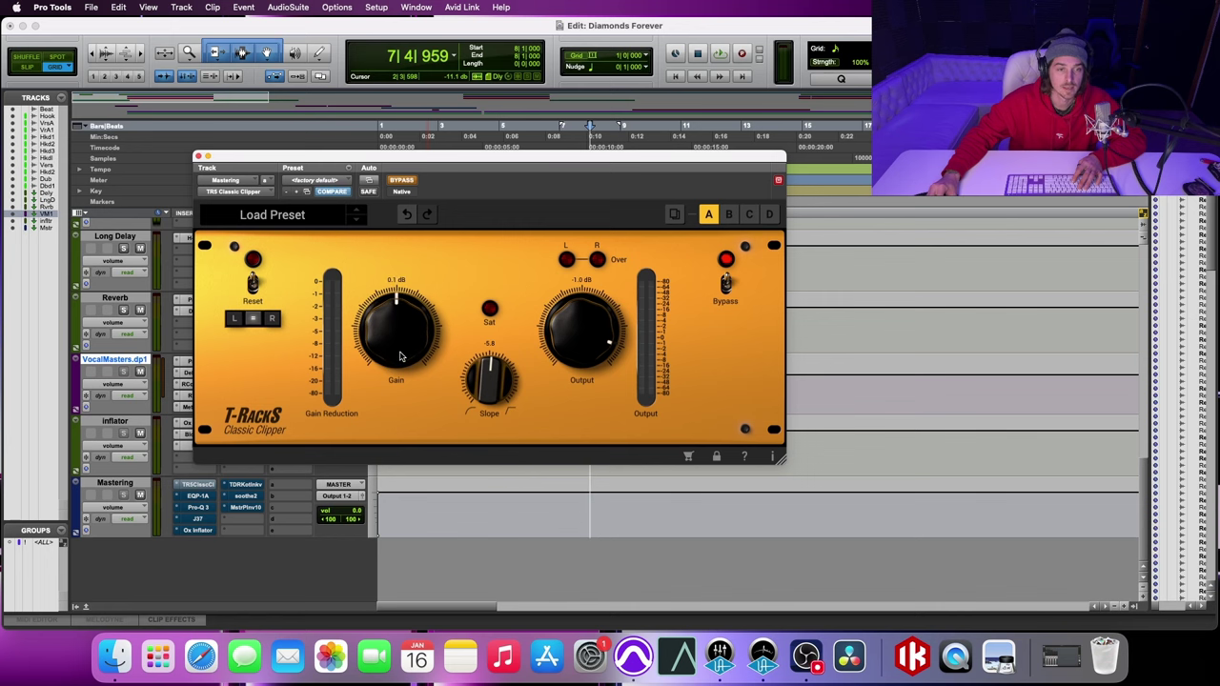
{"action": "left_click_drag", "start_coordinate": [391, 167], "coordinate": [448, 104]}
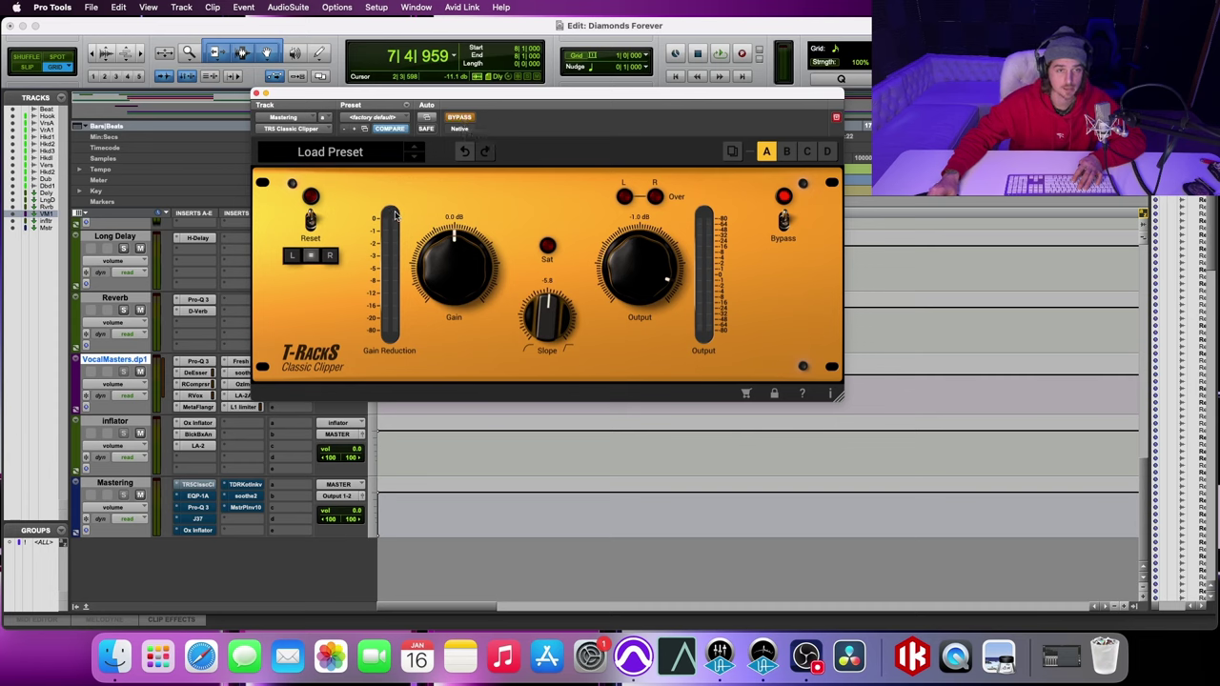
Step: Un-bypass the Classic Clipper and raise its Gain to 3.2 dB during playback
{"action": "left_click", "coordinate": [460, 117]}
{"action": "key", "text": "space"}
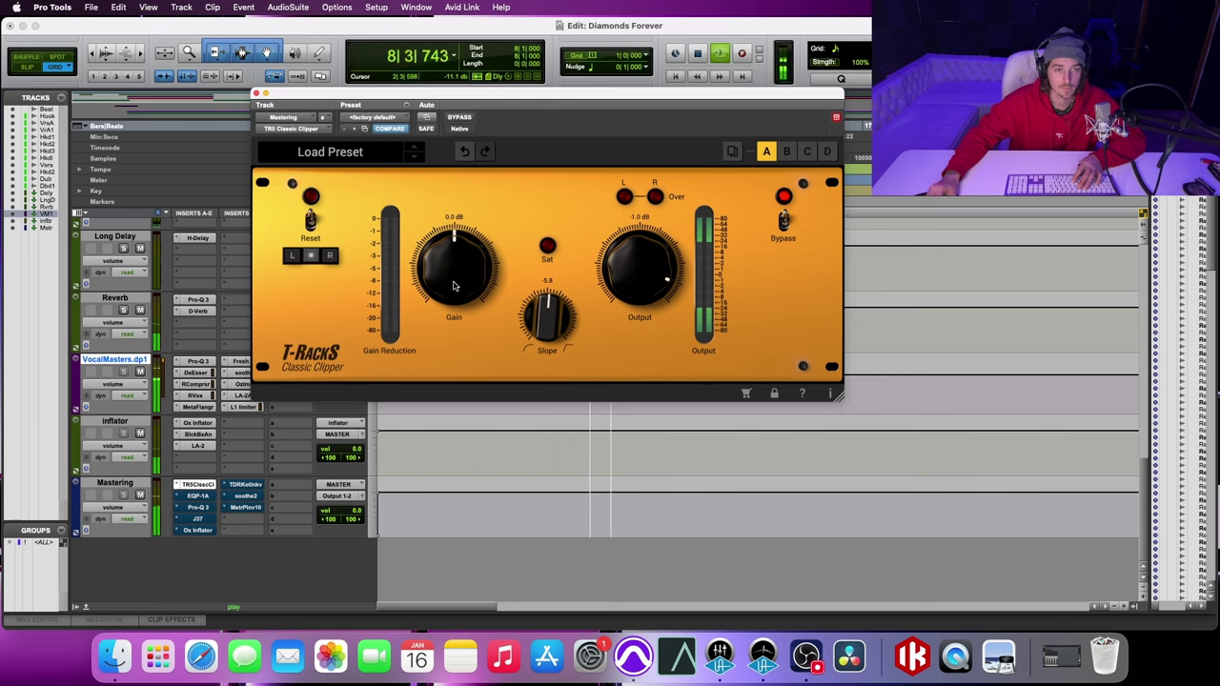
{"action": "left_click_drag", "start_coordinate": [453, 286], "coordinate": [453, 271]}
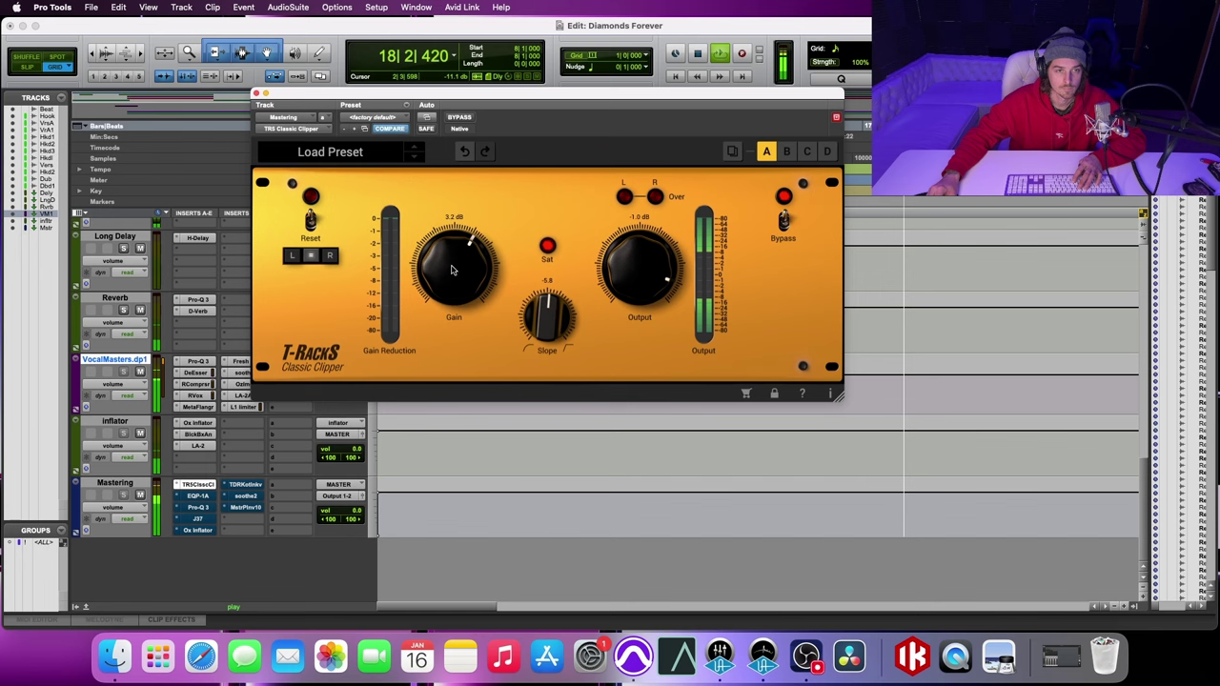
{"action": "key", "text": "space"}
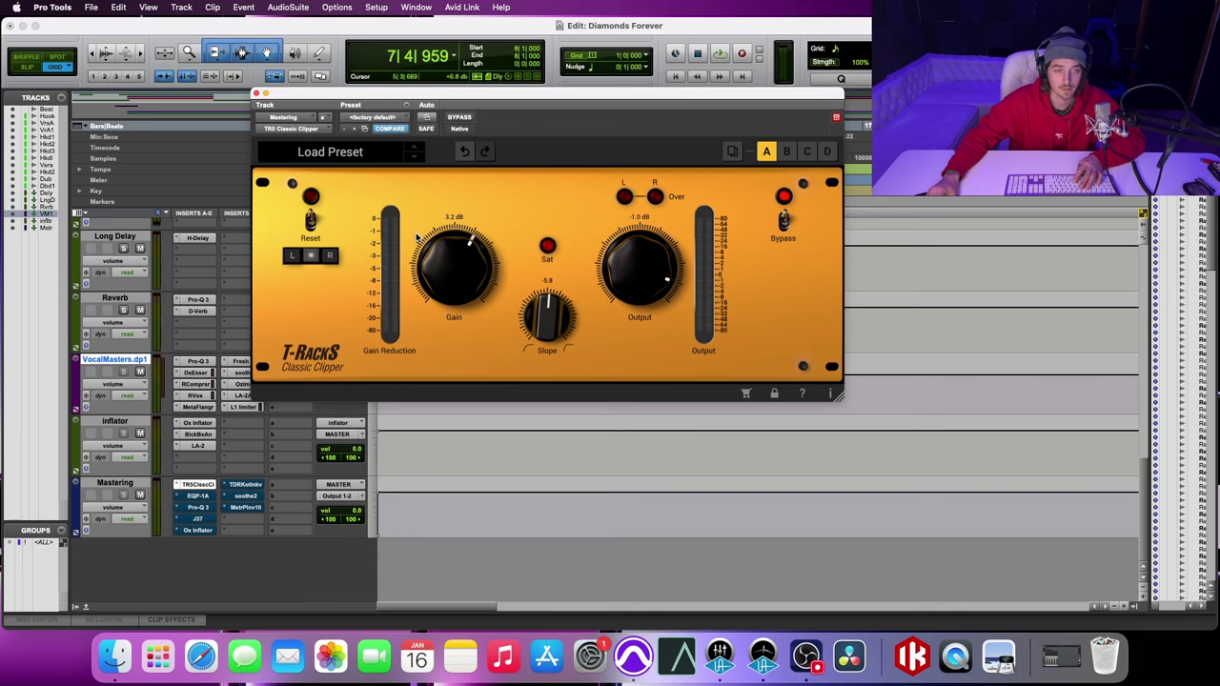
Step: A/B the clipper against bypass while playing, leaving it active, then stop playback
{"action": "key", "text": "space"}
{"action": "left_click", "coordinate": [459, 118]}
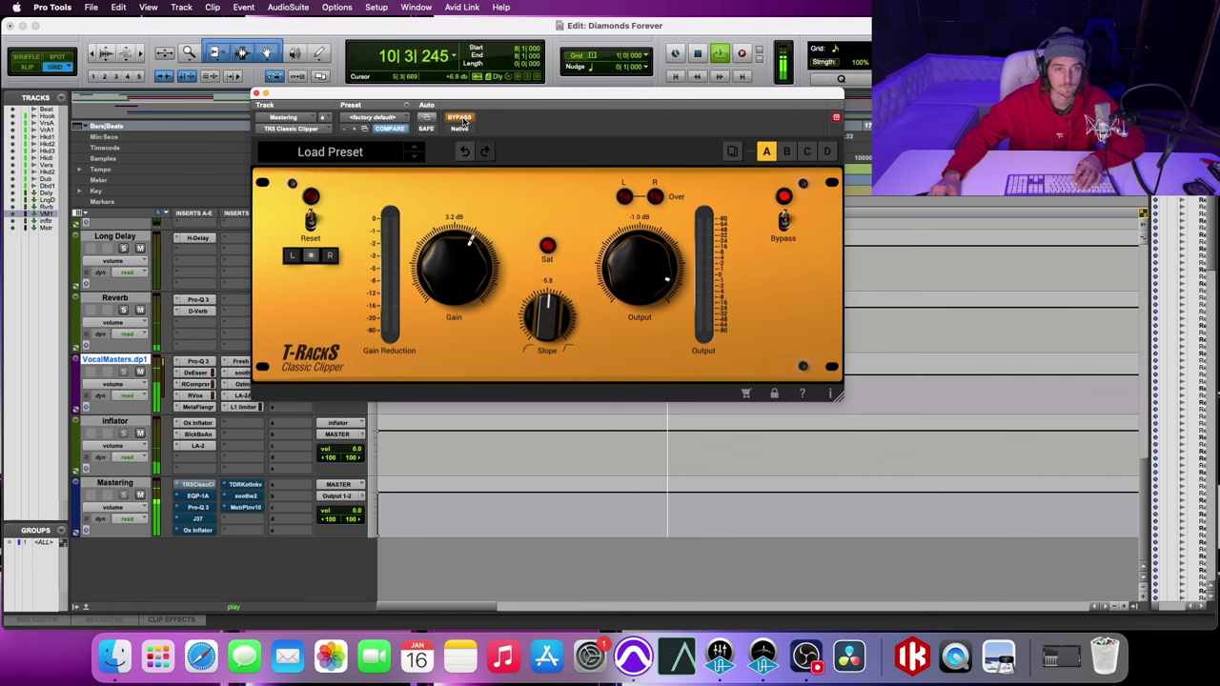
{"action": "left_click_drag", "start_coordinate": [475, 96], "coordinate": [510, 303]}
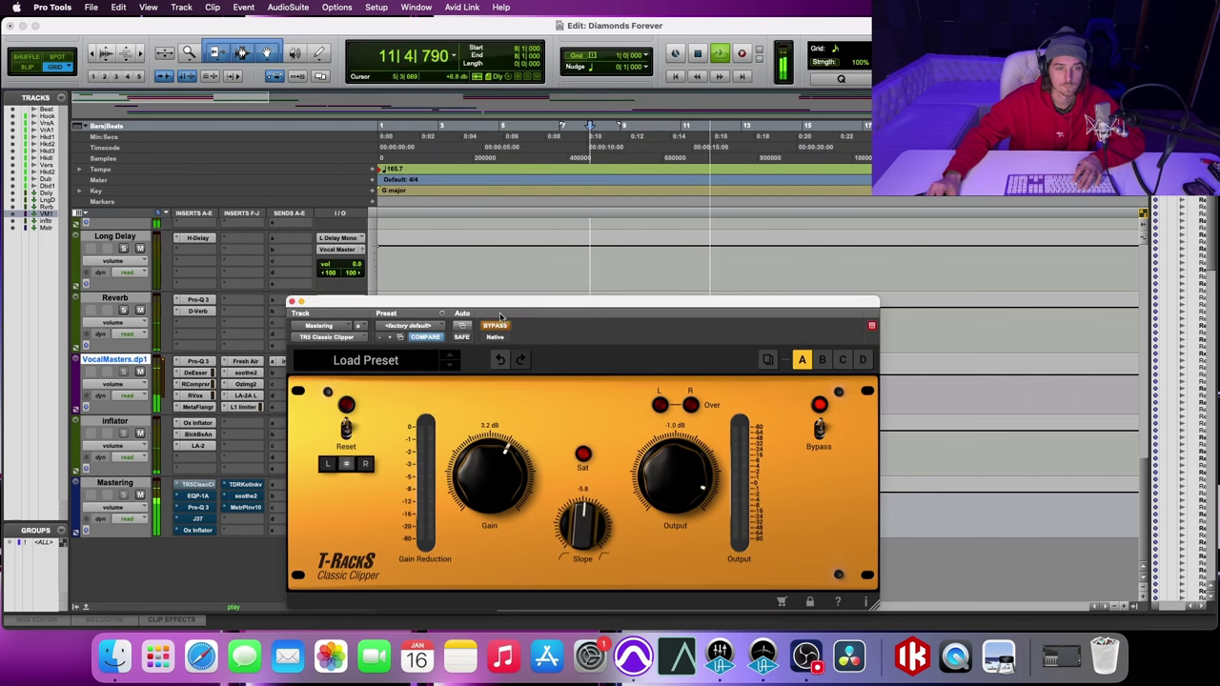
{"action": "left_click", "coordinate": [495, 326]}
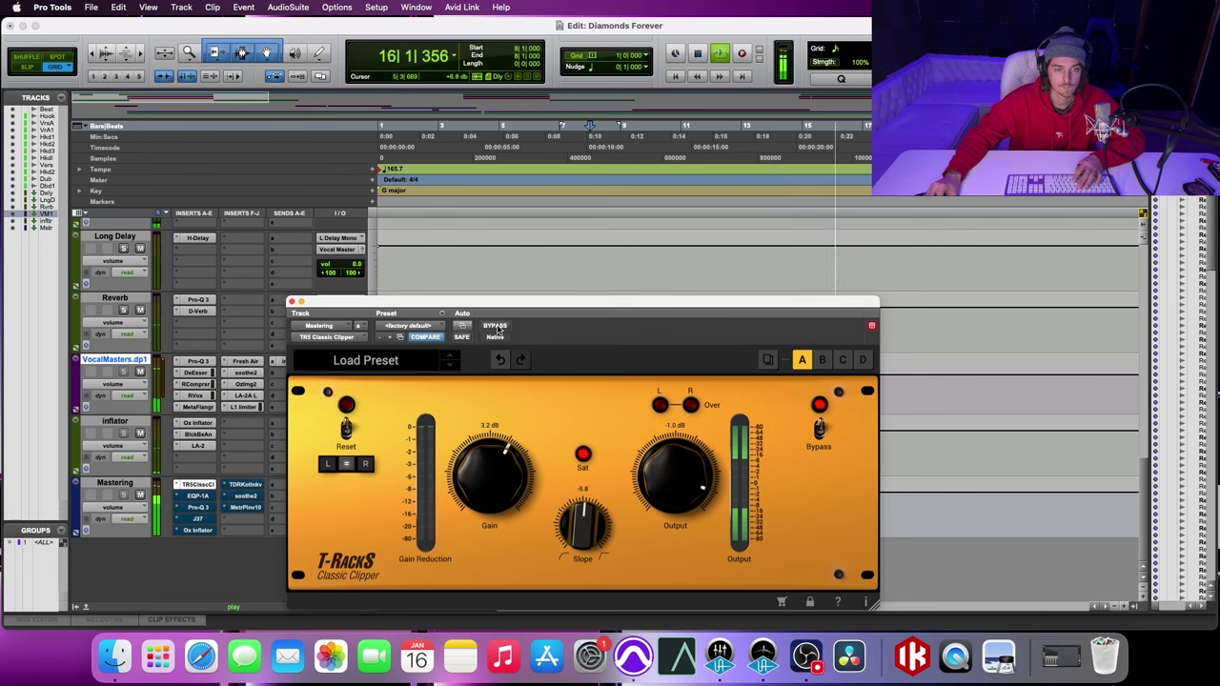
{"action": "left_click", "coordinate": [496, 326]}
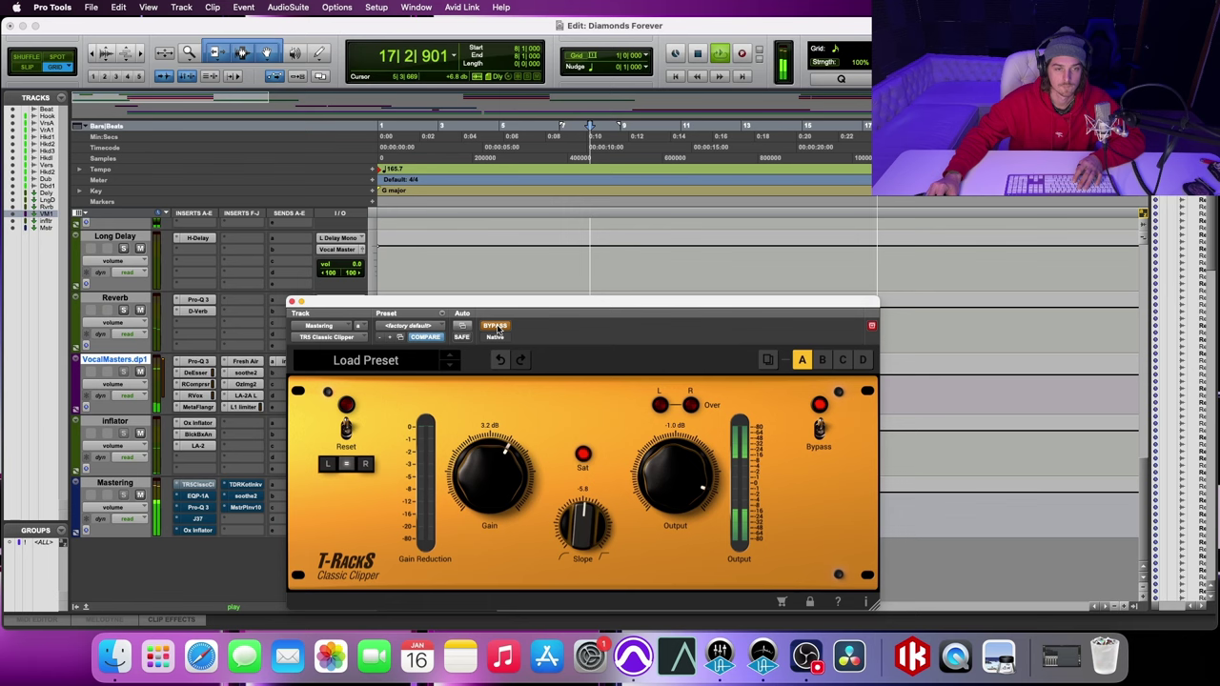
{"action": "left_click", "coordinate": [496, 326]}
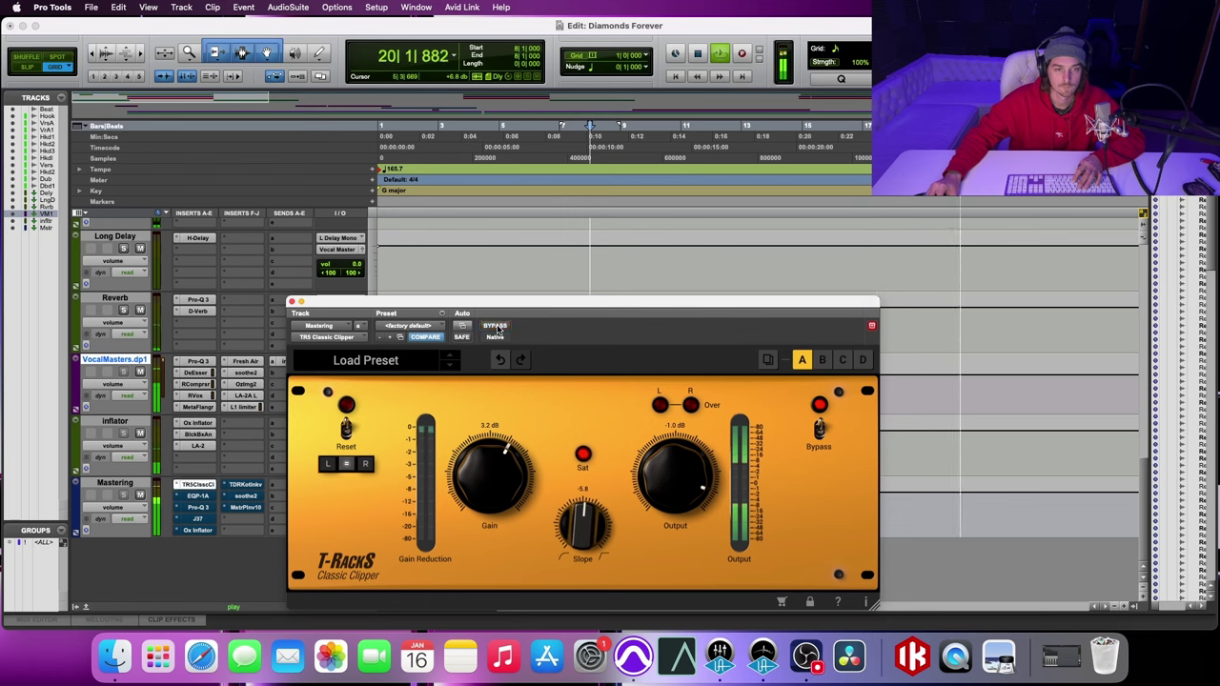
{"action": "key", "text": "space"}
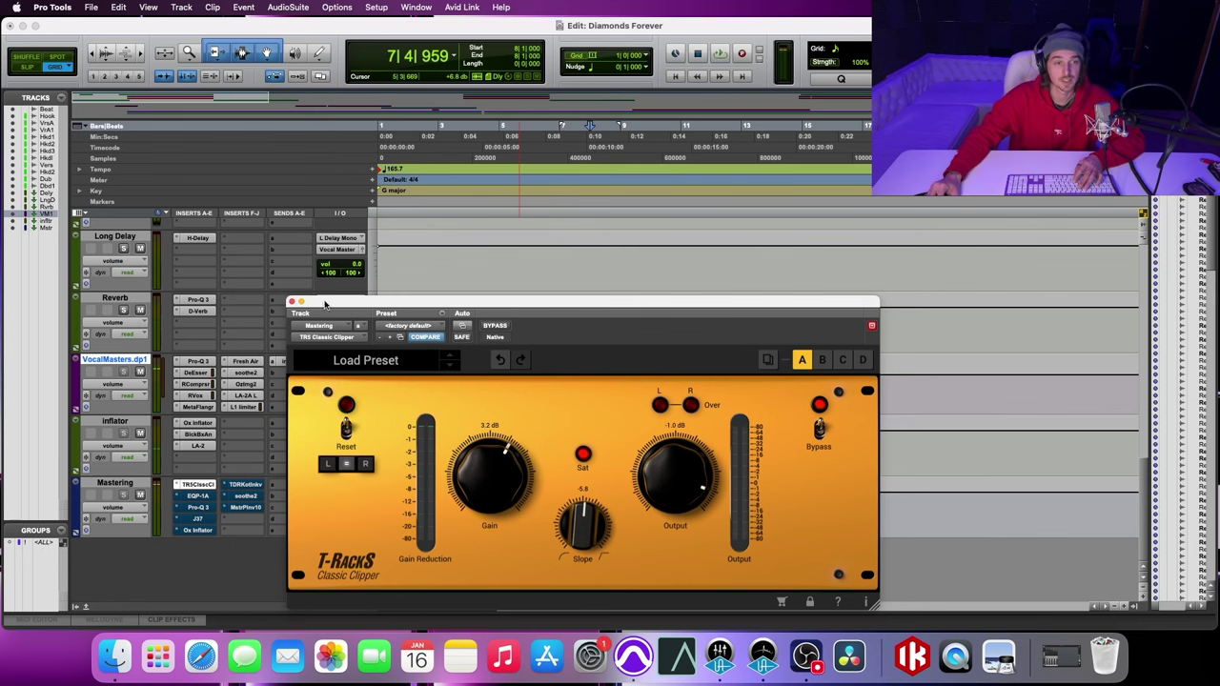
Step: Open the Pultec EQP-1A on Mastering, A/B it against bypass during playback, and leave it active
{"action": "left_click", "coordinate": [292, 302]}
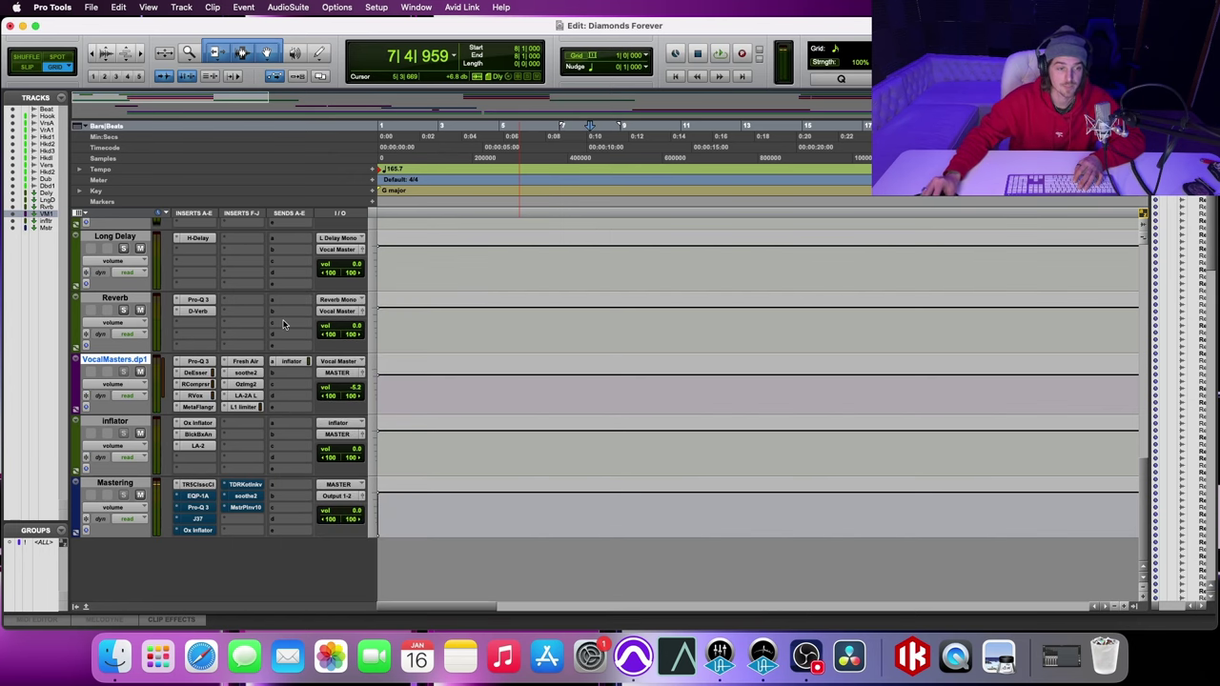
{"action": "left_click", "coordinate": [199, 497]}
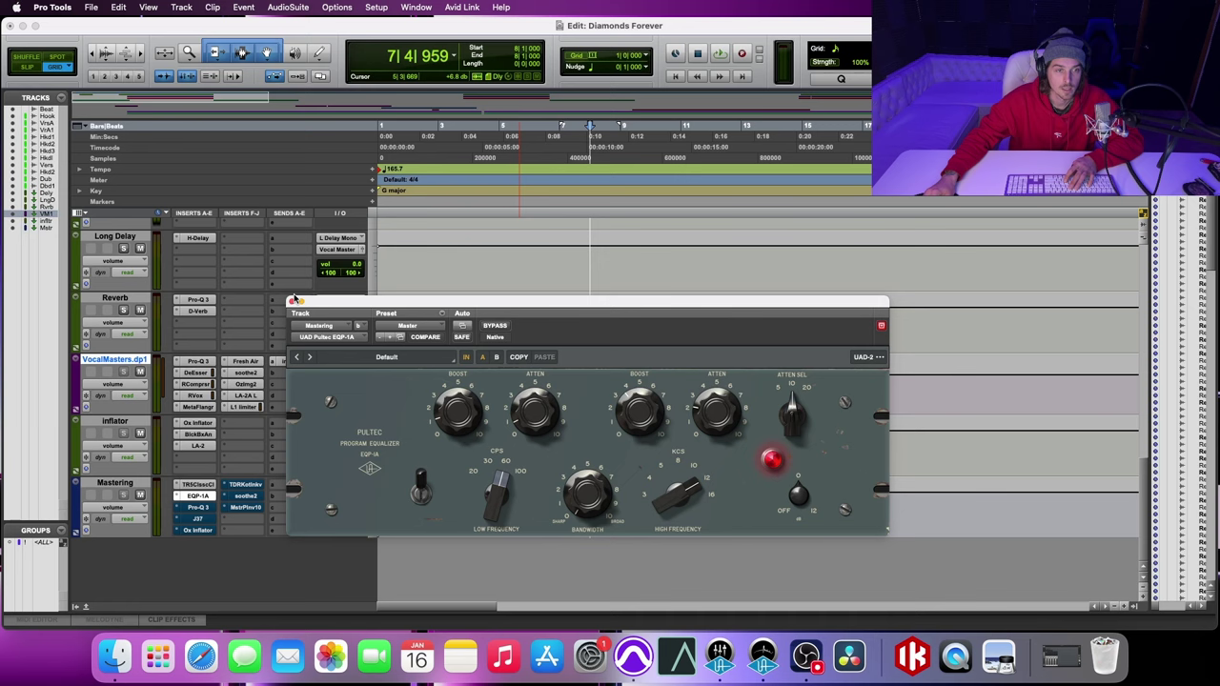
{"action": "key", "text": "space"}
{"action": "left_click", "coordinate": [495, 326]}
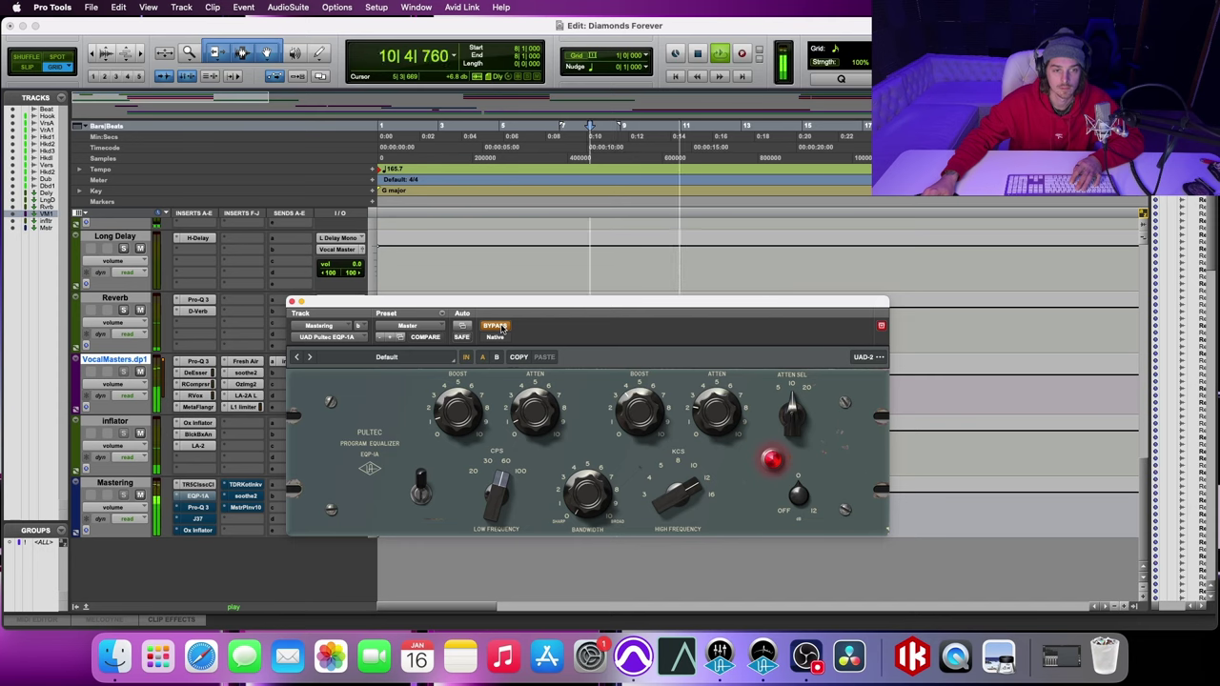
{"action": "left_click", "coordinate": [500, 326]}
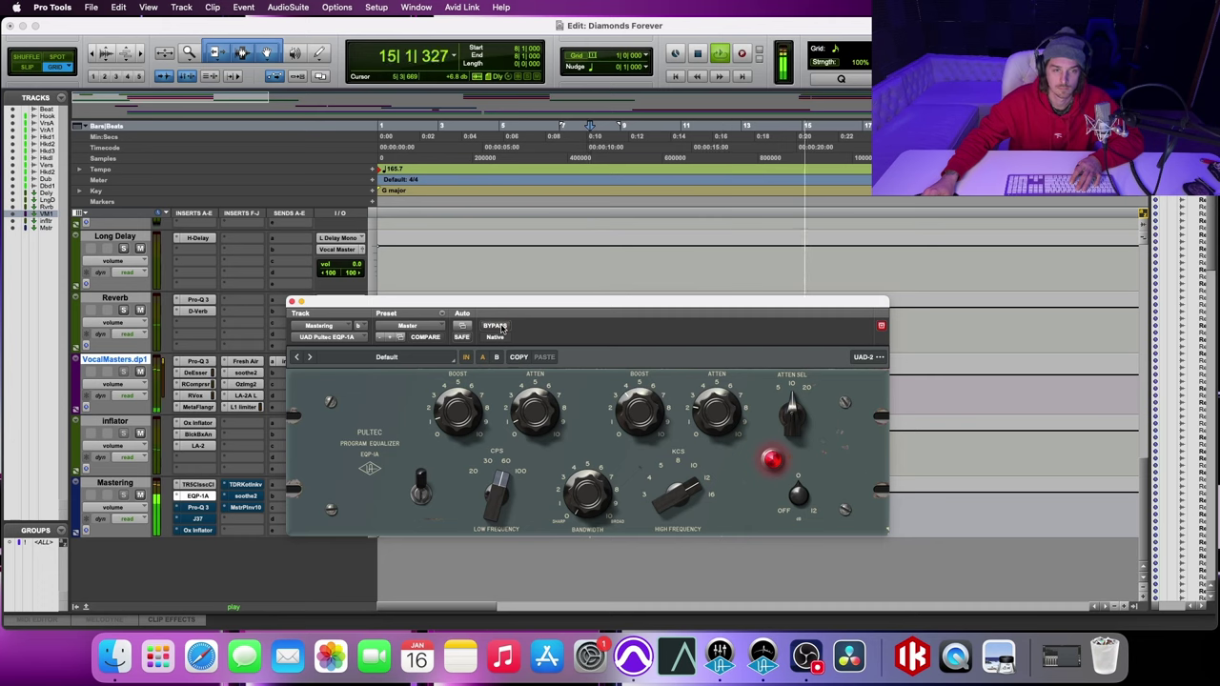
{"action": "left_click", "coordinate": [501, 326]}
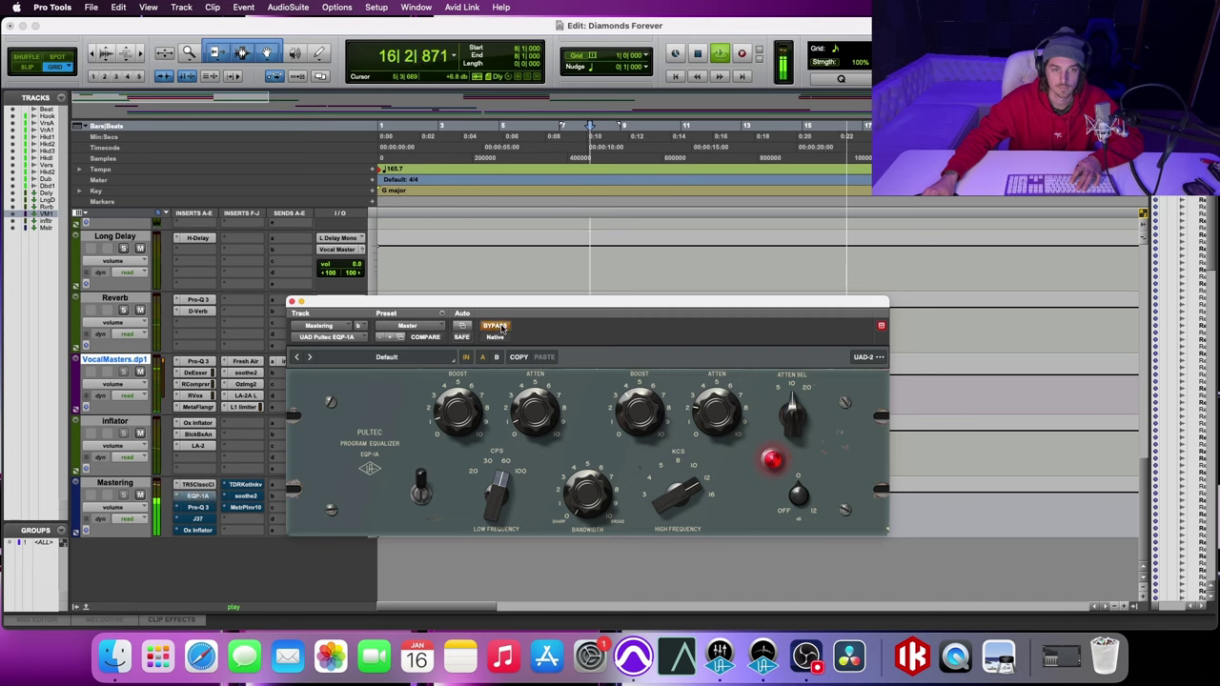
{"action": "left_click", "coordinate": [500, 326]}
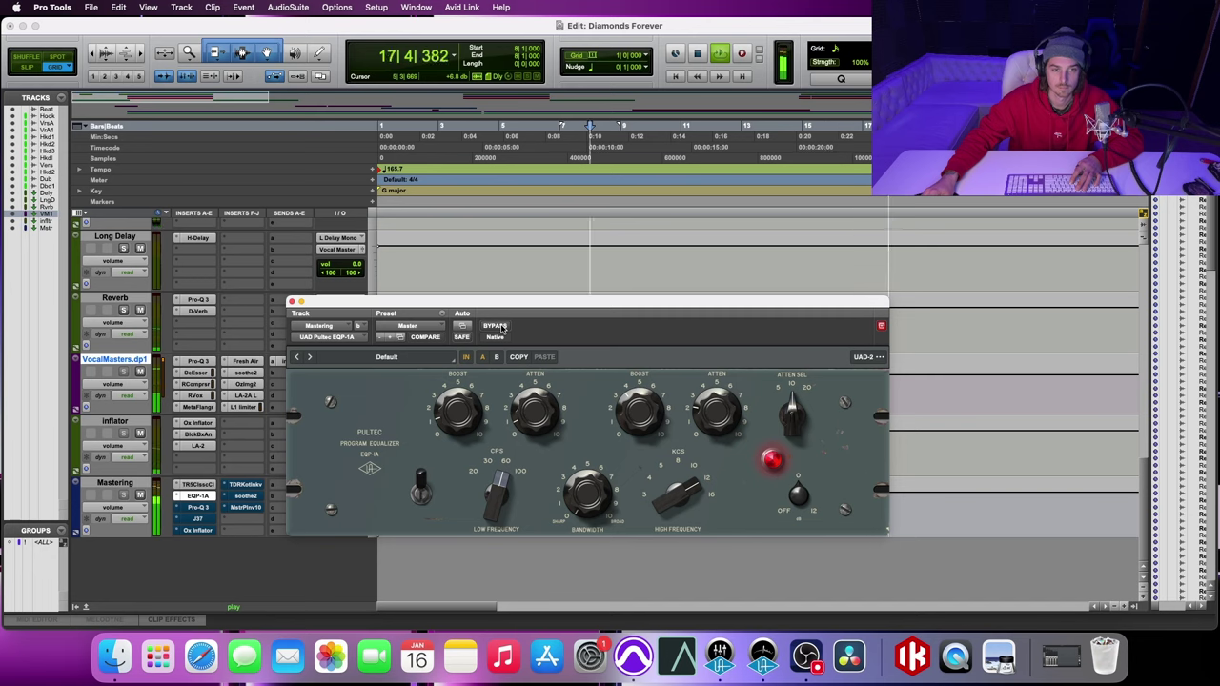
{"action": "key", "text": "space"}
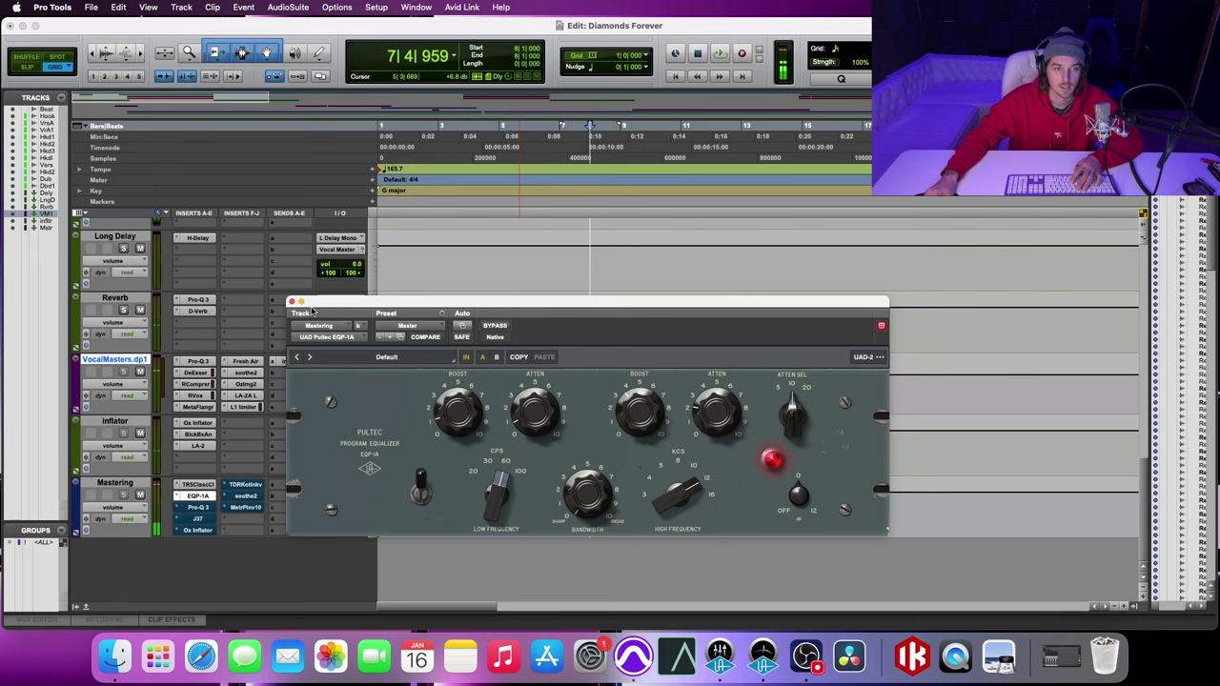
Step: Close the Pultec window, then re-activate and open the Pro-Q 3 on the Mastering bus
{"action": "left_click", "coordinate": [293, 302]}
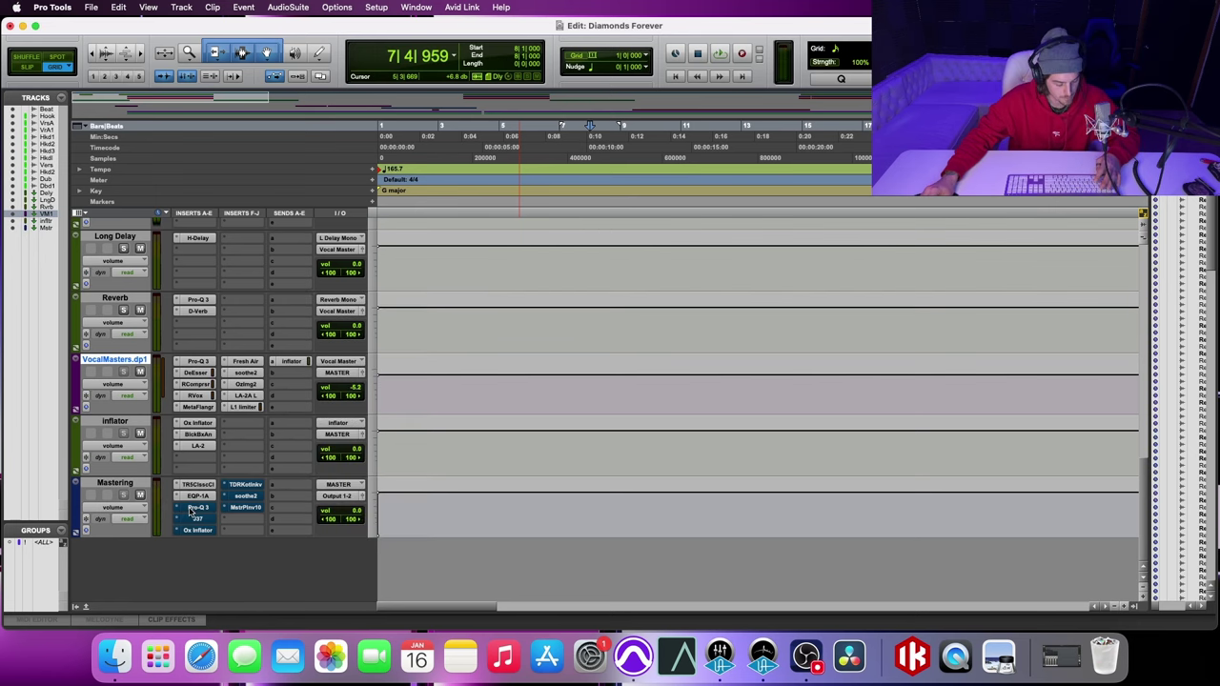
{"action": "left_click", "coordinate": [192, 509], "text": "super"}
{"action": "left_click", "coordinate": [192, 509]}
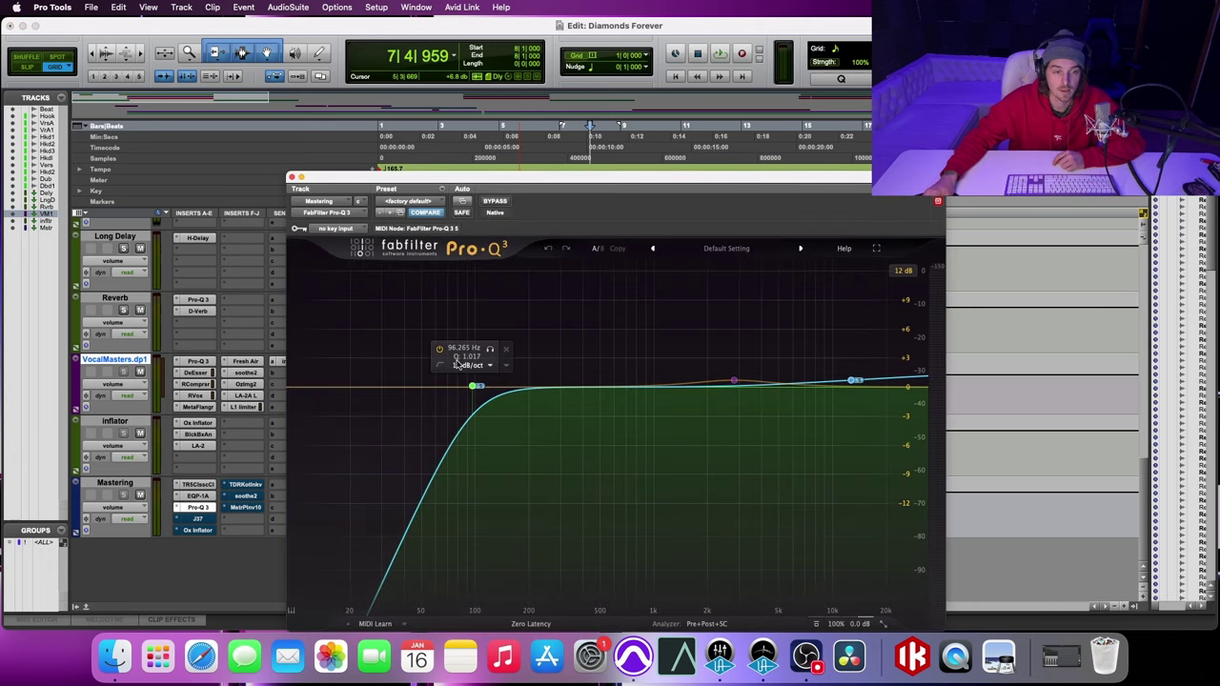
Step: Select the 12.7 kHz high shelf, keep it on Side, then select the 2.8 kHz bell
{"action": "mouse_move", "coordinate": [474, 387]}
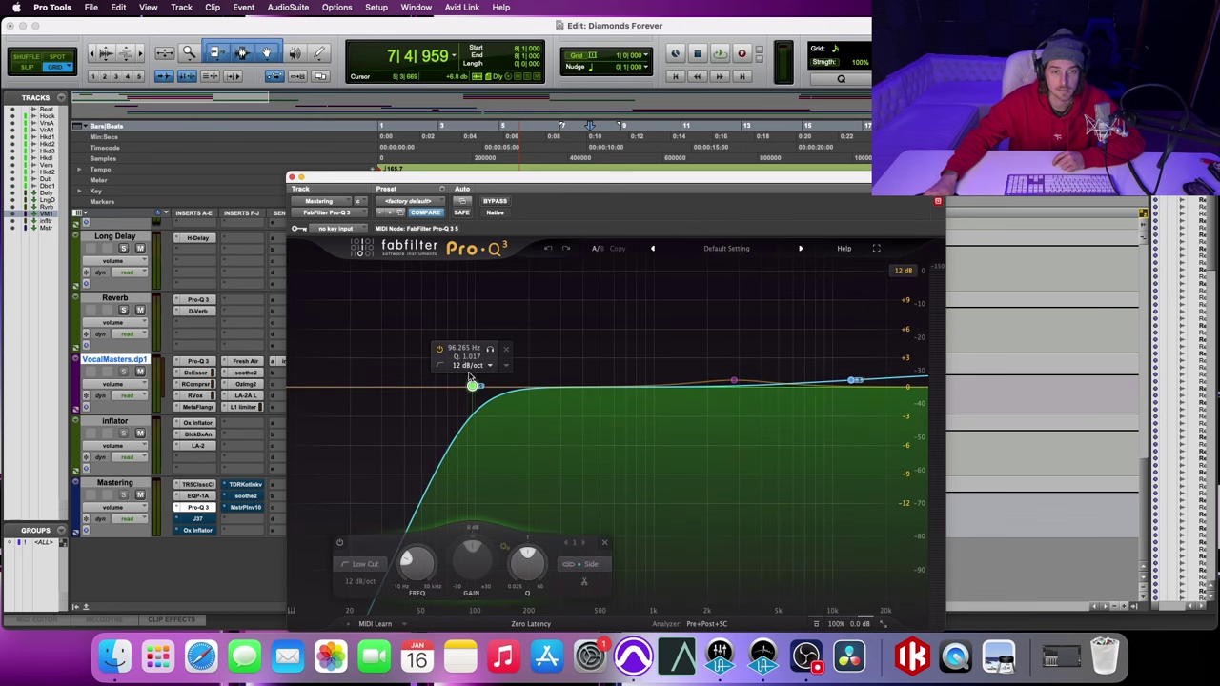
{"action": "mouse_move", "coordinate": [853, 382]}
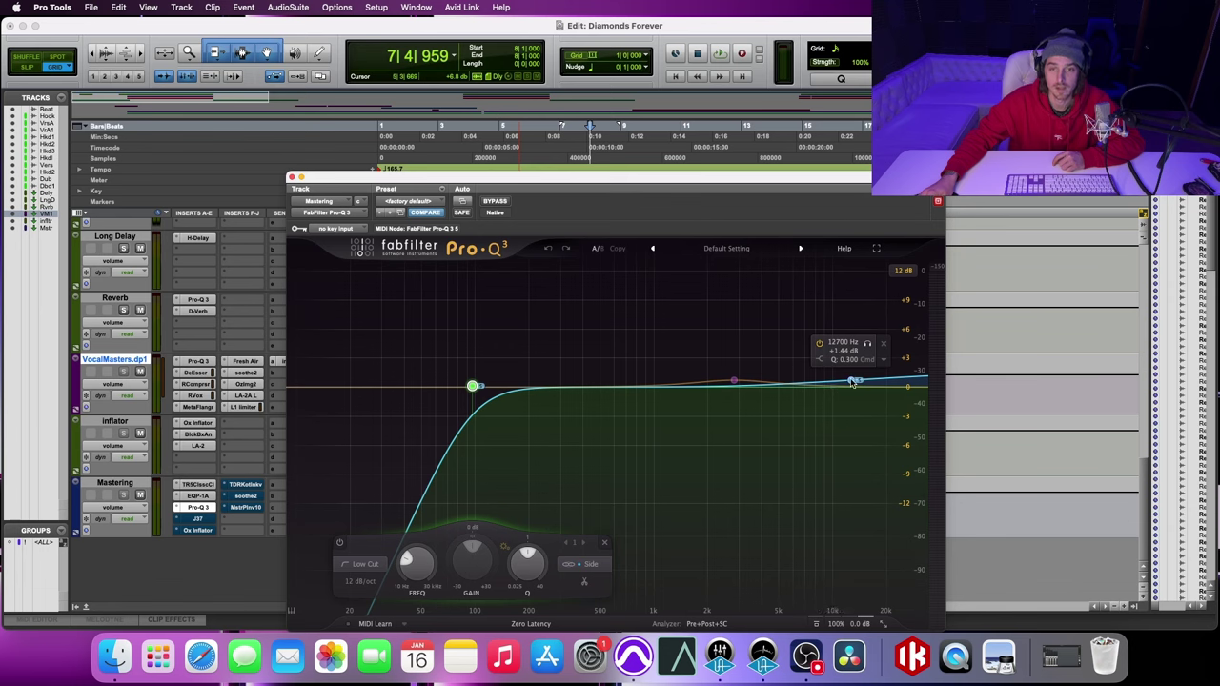
{"action": "left_click", "coordinate": [852, 381]}
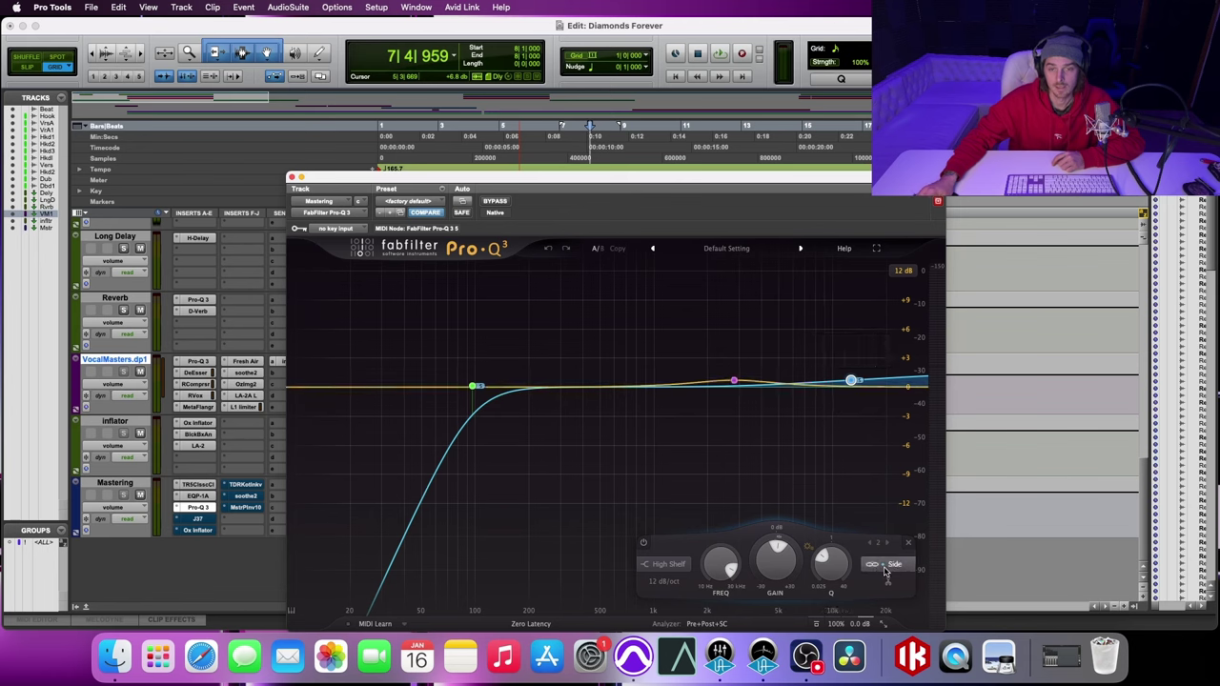
{"action": "left_click", "coordinate": [885, 569]}
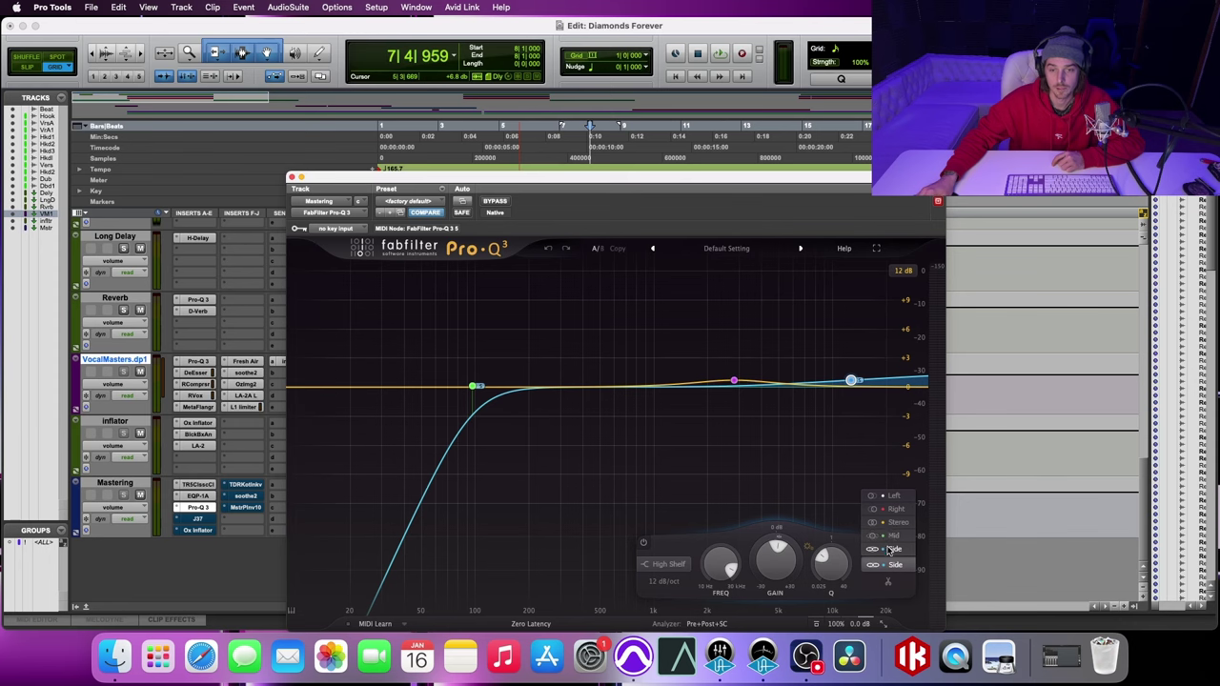
{"action": "left_click", "coordinate": [886, 551]}
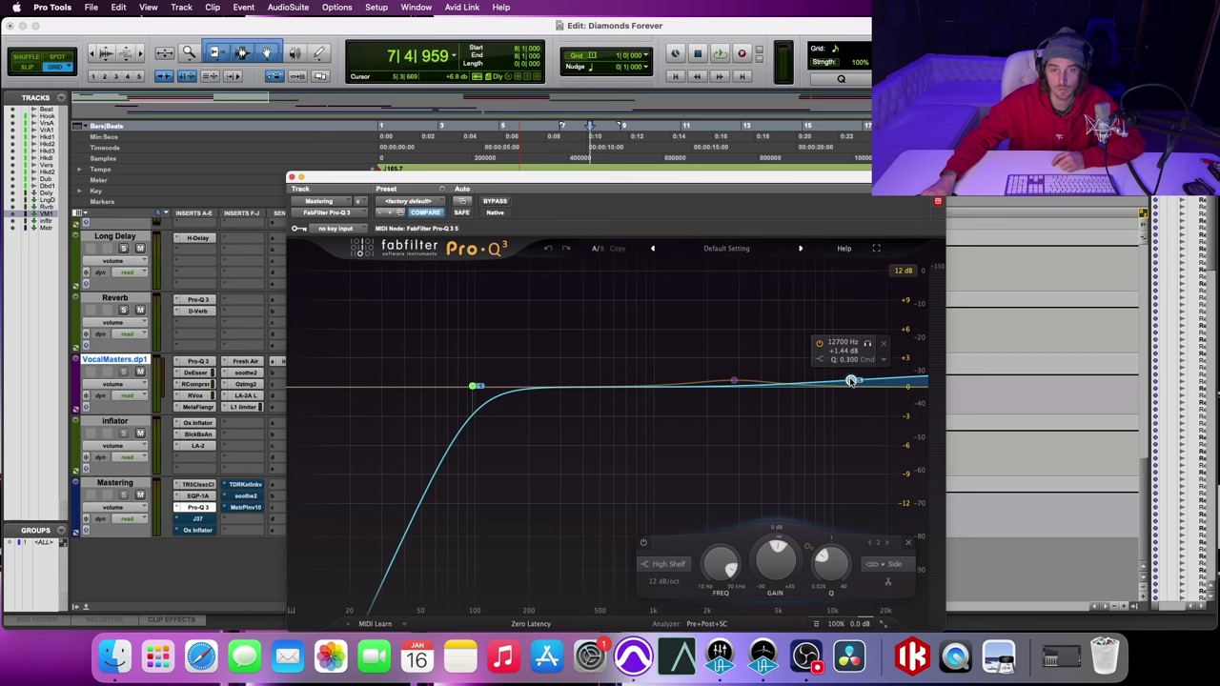
{"action": "left_click", "coordinate": [734, 384]}
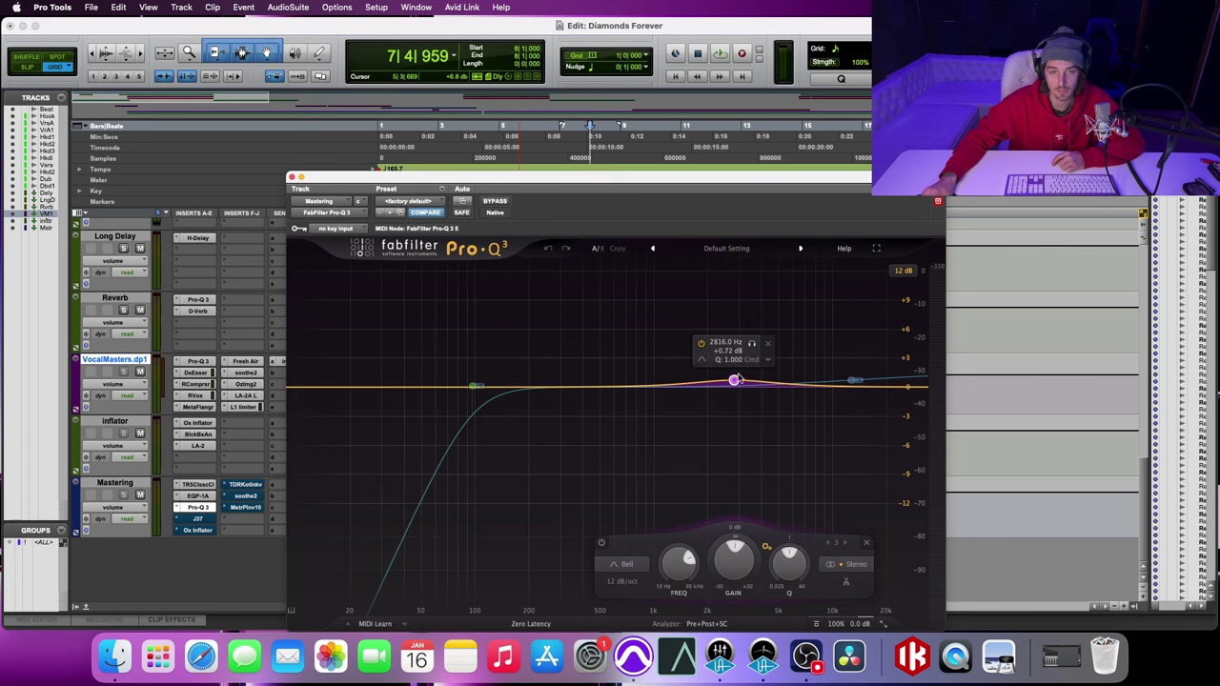
{"action": "left_click", "coordinate": [566, 391]}
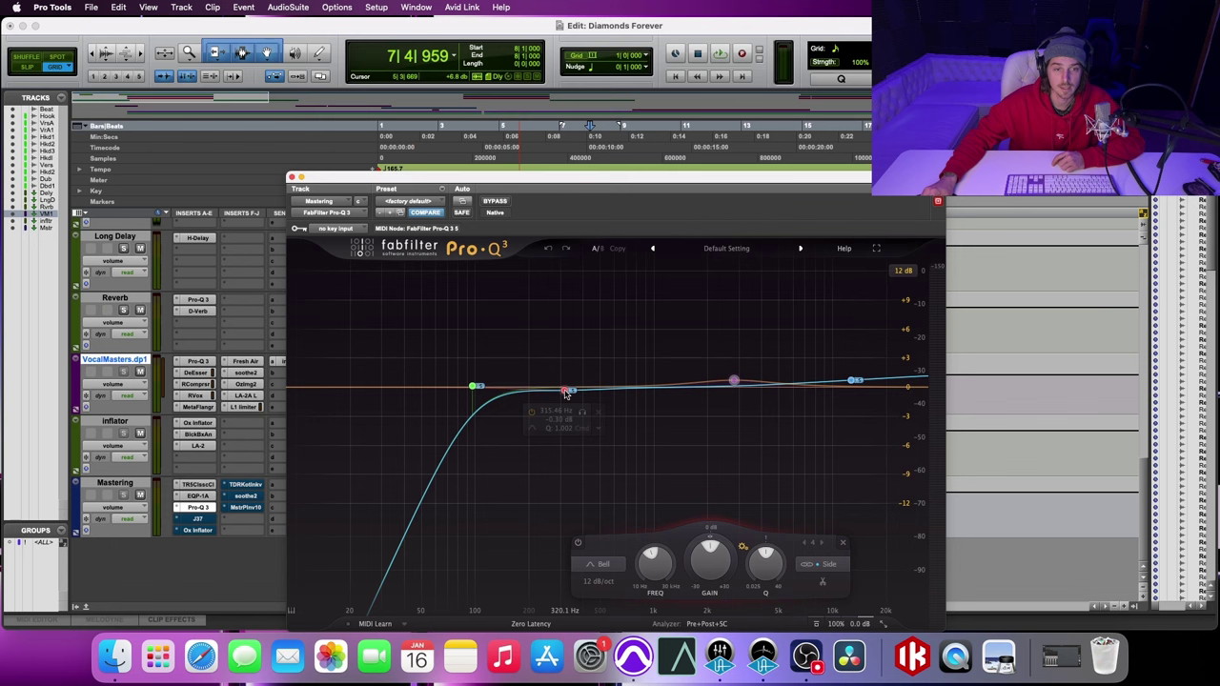
{"action": "mouse_move", "coordinate": [565, 393]}
{"action": "left_mouse_down"}
{"action": "mouse_move", "coordinate": [584, 396]}
{"action": "mouse_move", "coordinate": [549, 401]}
{"action": "left_mouse_up"}
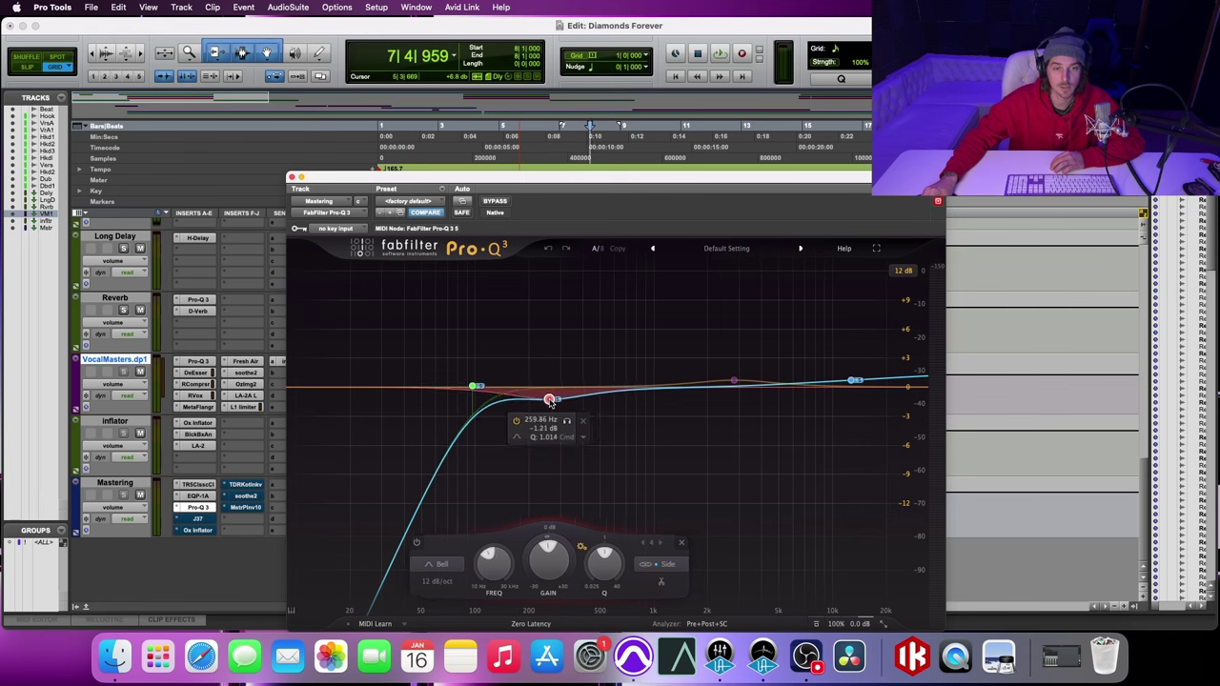
{"action": "mouse_move", "coordinate": [533, 566]}
{"action": "scroll", "coordinate": [533, 565], "scroll_direction": "up", "scroll_amount": 2}
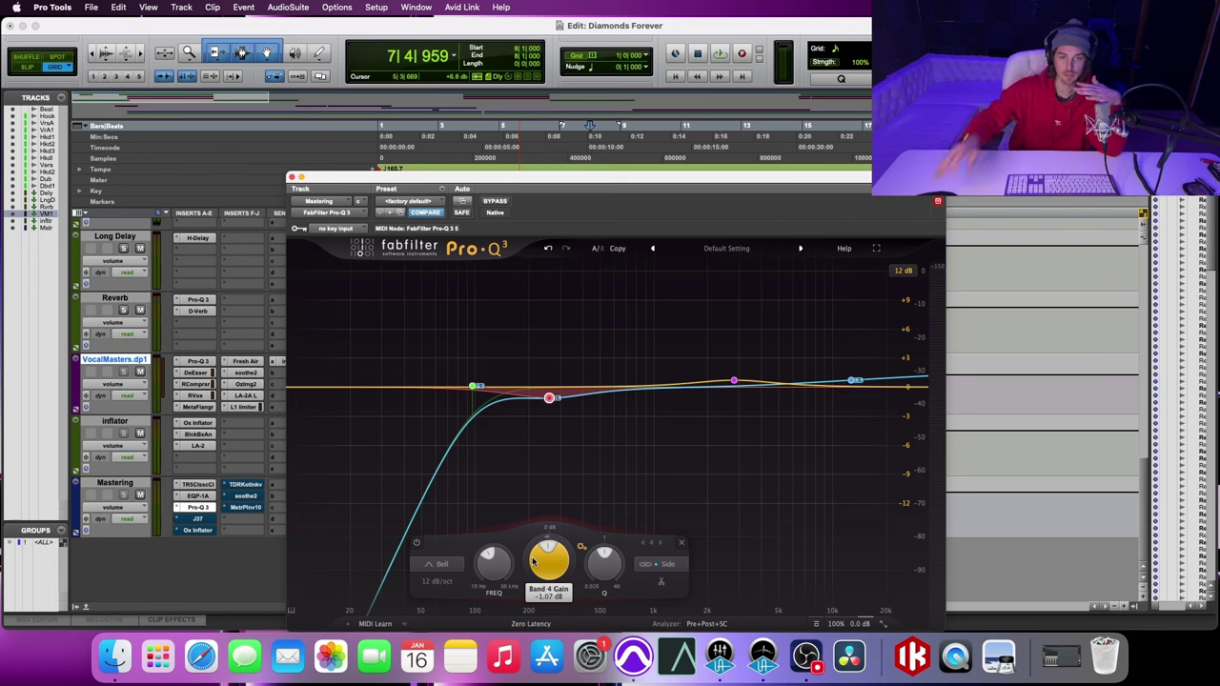
{"action": "mouse_move", "coordinate": [732, 380]}
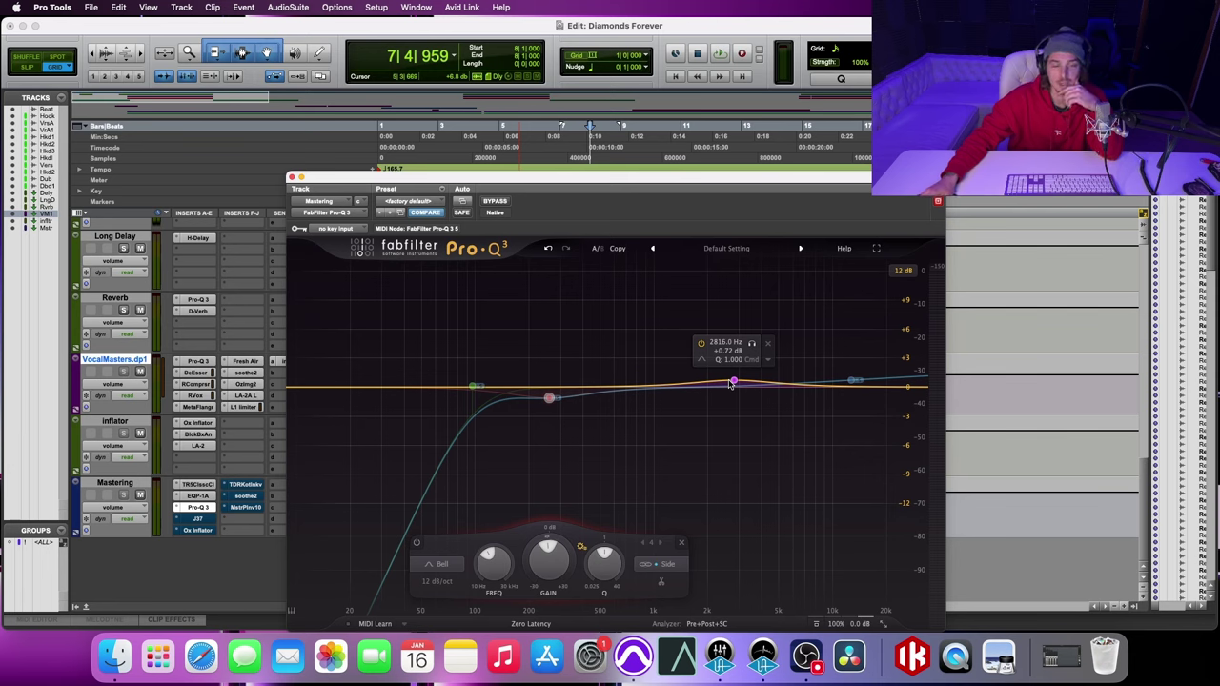
{"action": "mouse_move", "coordinate": [549, 397]}
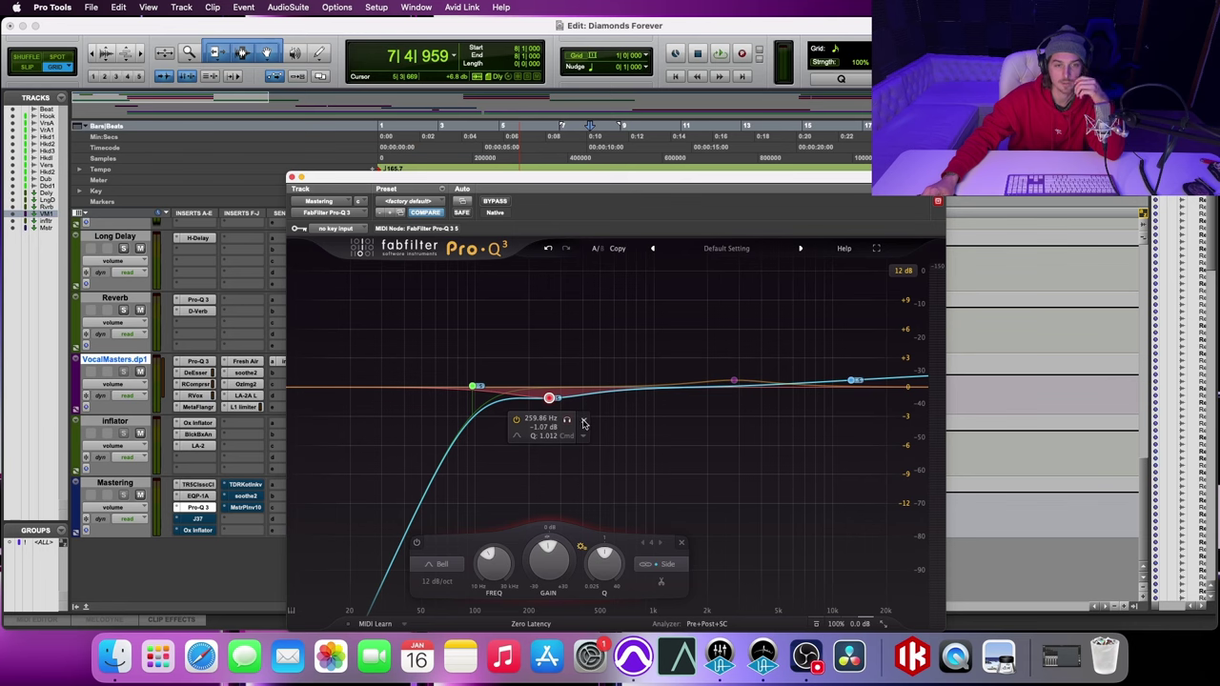
{"action": "left_click", "coordinate": [584, 422]}
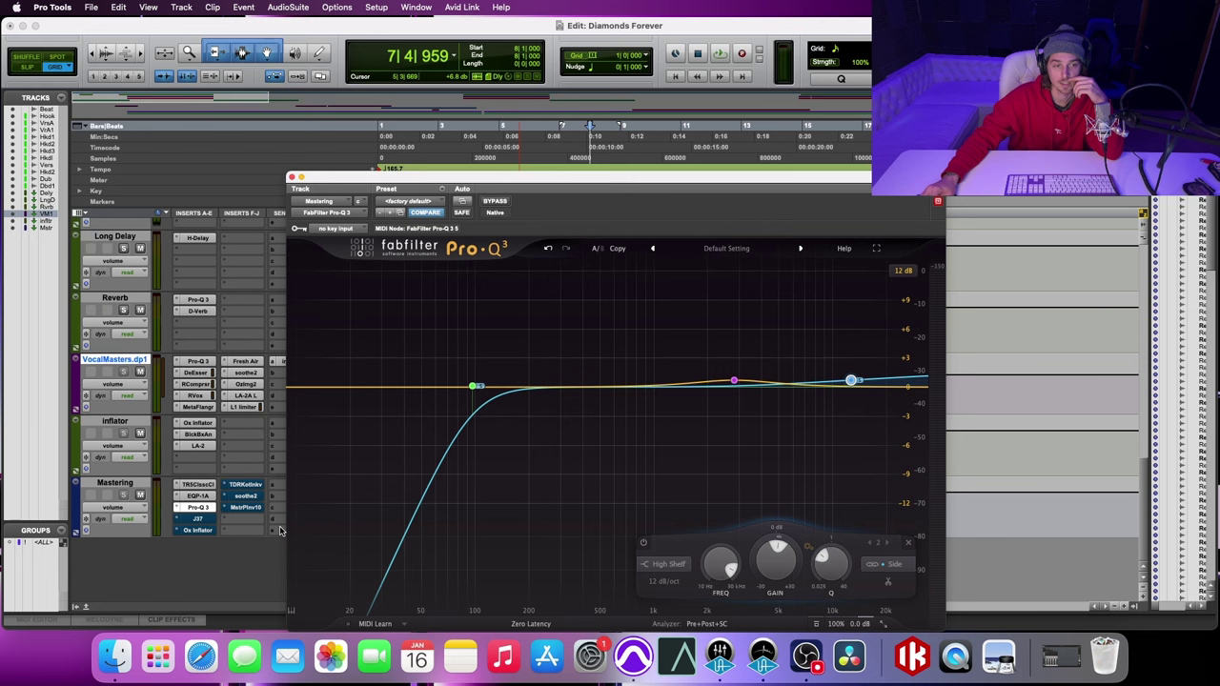
Step: Open the J37 tape plug-in, reposition its window, and A/B it during playback, leaving it engaged
{"action": "left_click", "coordinate": [205, 520]}
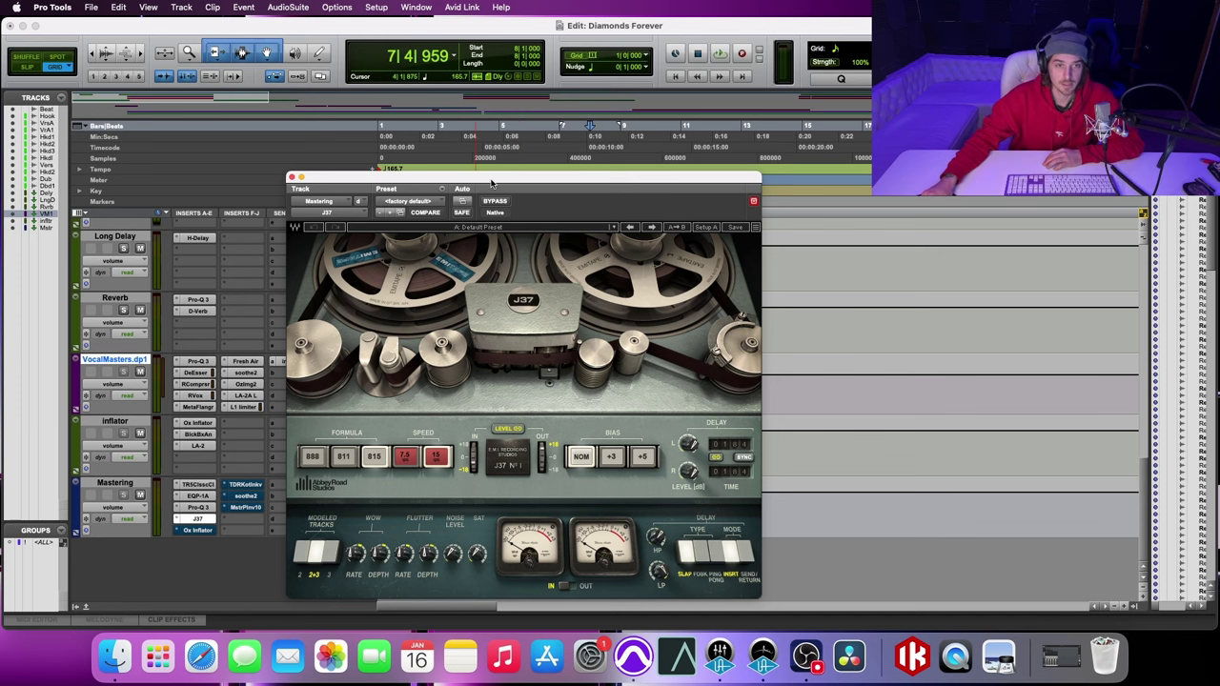
{"action": "left_click_drag", "start_coordinate": [491, 183], "coordinate": [472, 152]}
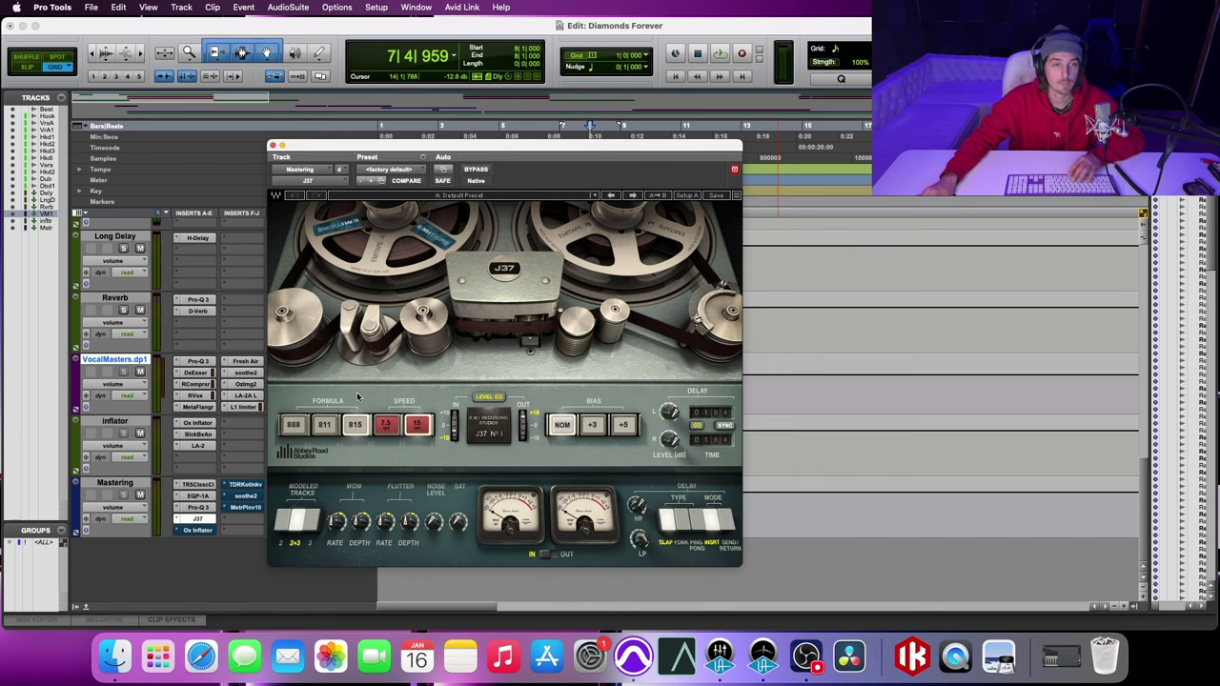
{"action": "left_click_drag", "start_coordinate": [473, 154], "coordinate": [425, 136]}
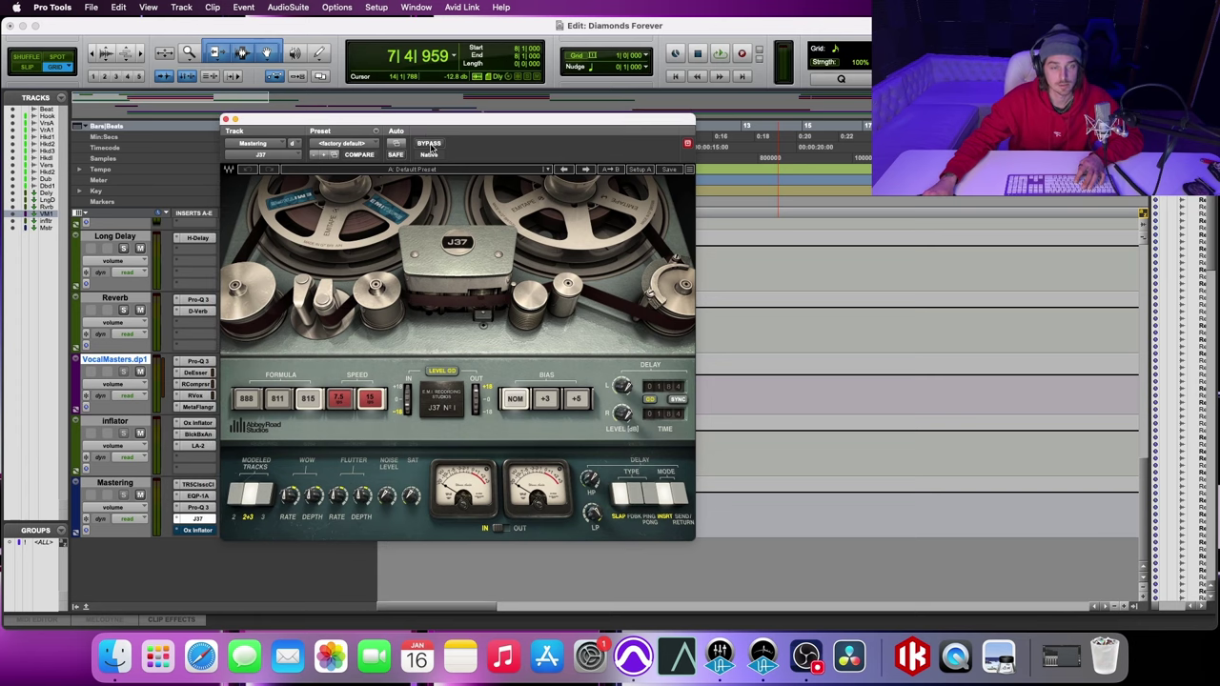
{"action": "left_click", "coordinate": [430, 143]}
{"action": "key", "text": "space"}
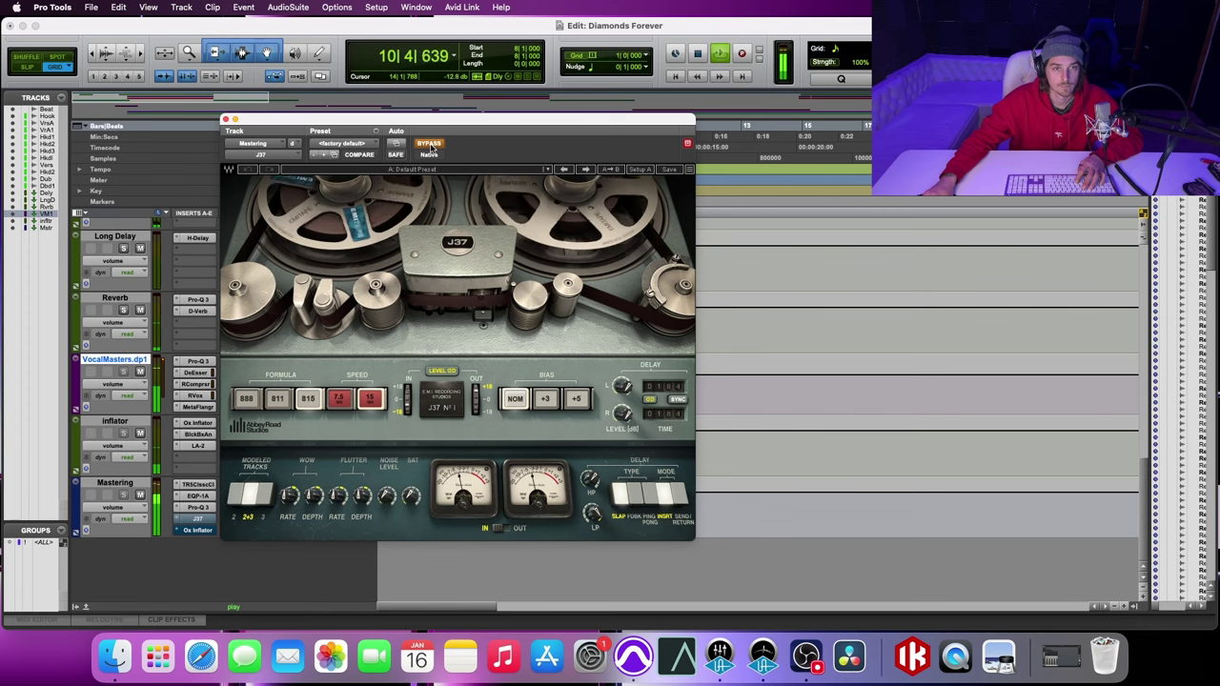
{"action": "left_click", "coordinate": [430, 142]}
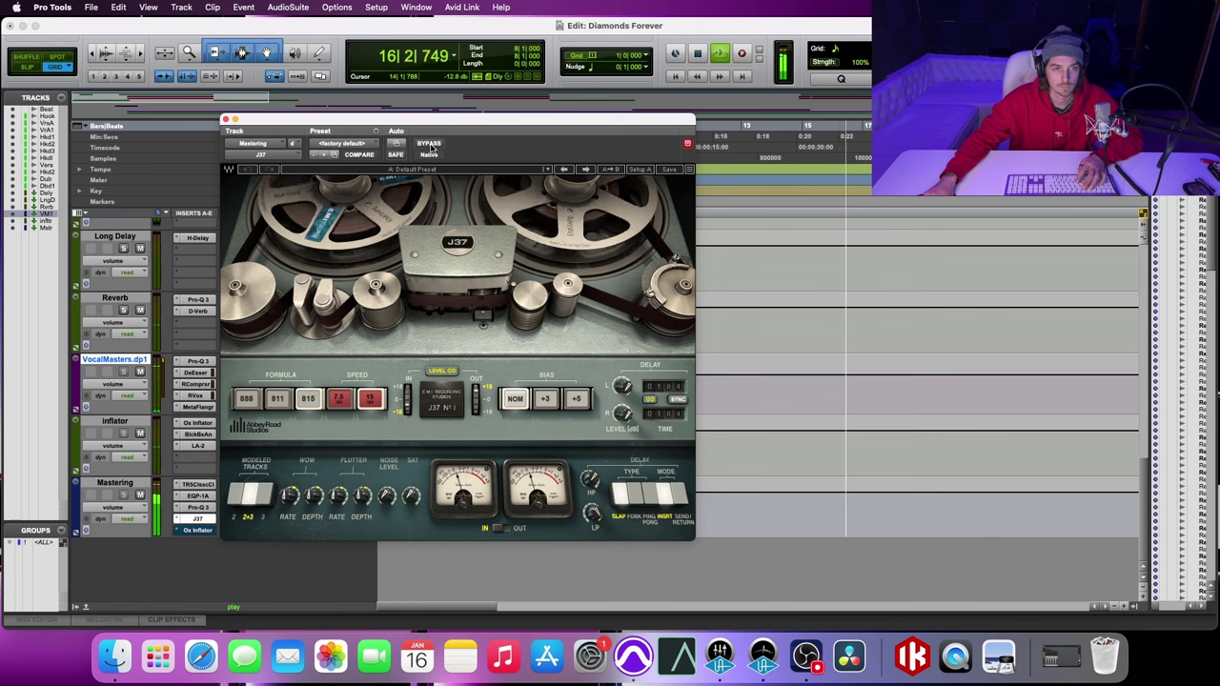
{"action": "key", "text": "space"}
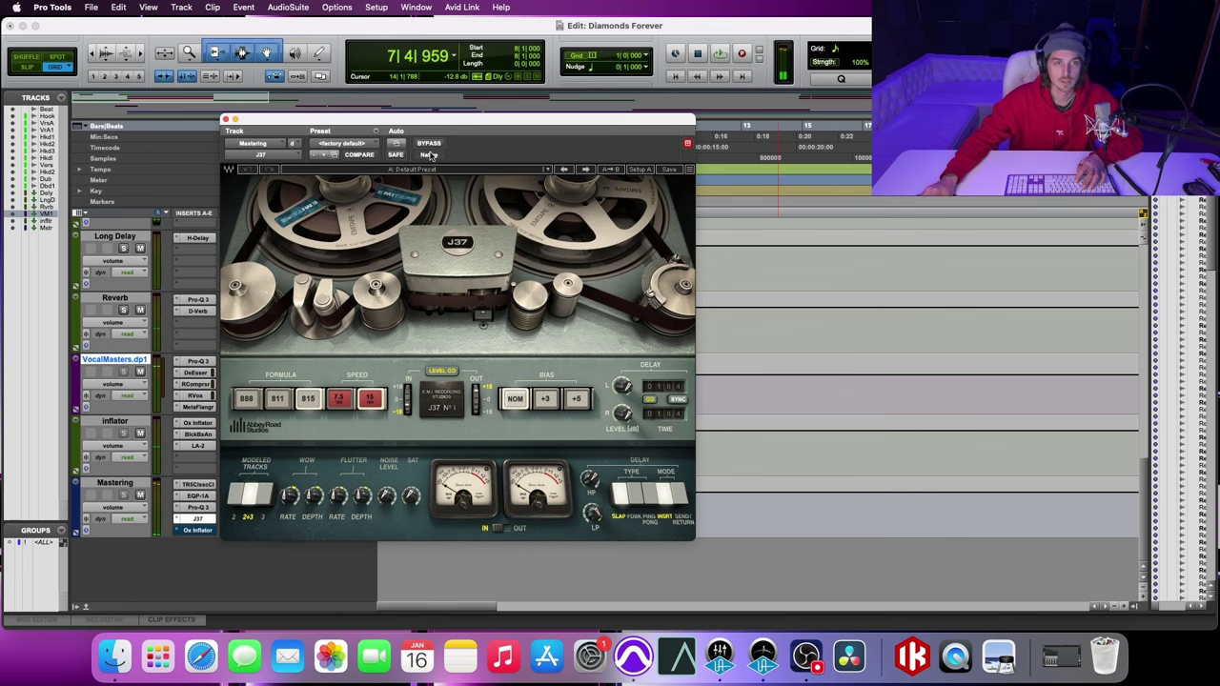
Step: Switch back to Pro-Q 3, A/B its bypass during playback, leave it on, and close it
{"action": "left_click", "coordinate": [197, 506]}
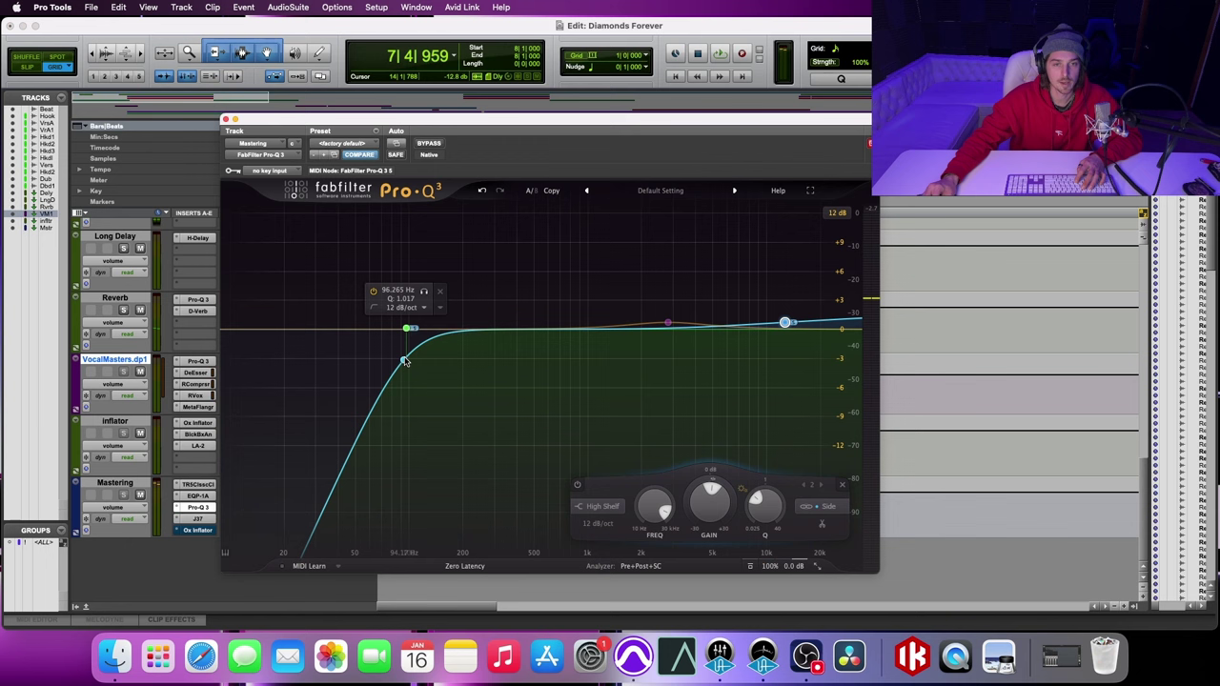
{"action": "left_click", "coordinate": [429, 144]}
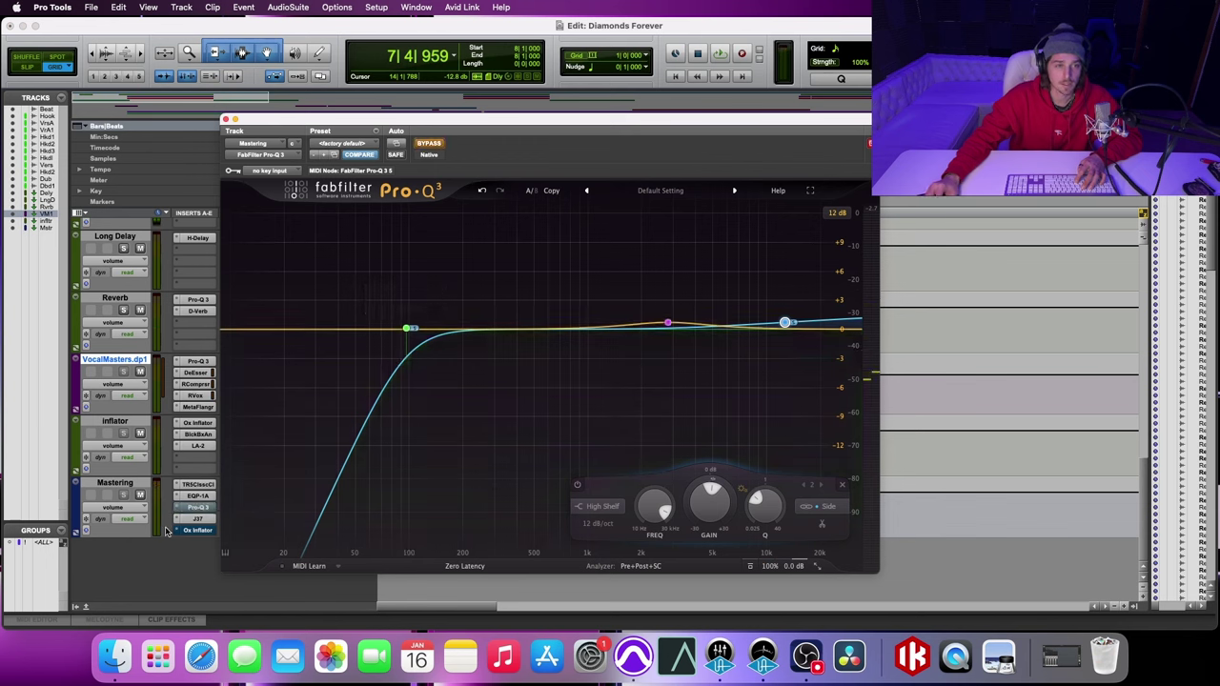
{"action": "left_click", "coordinate": [197, 520], "text": "super"}
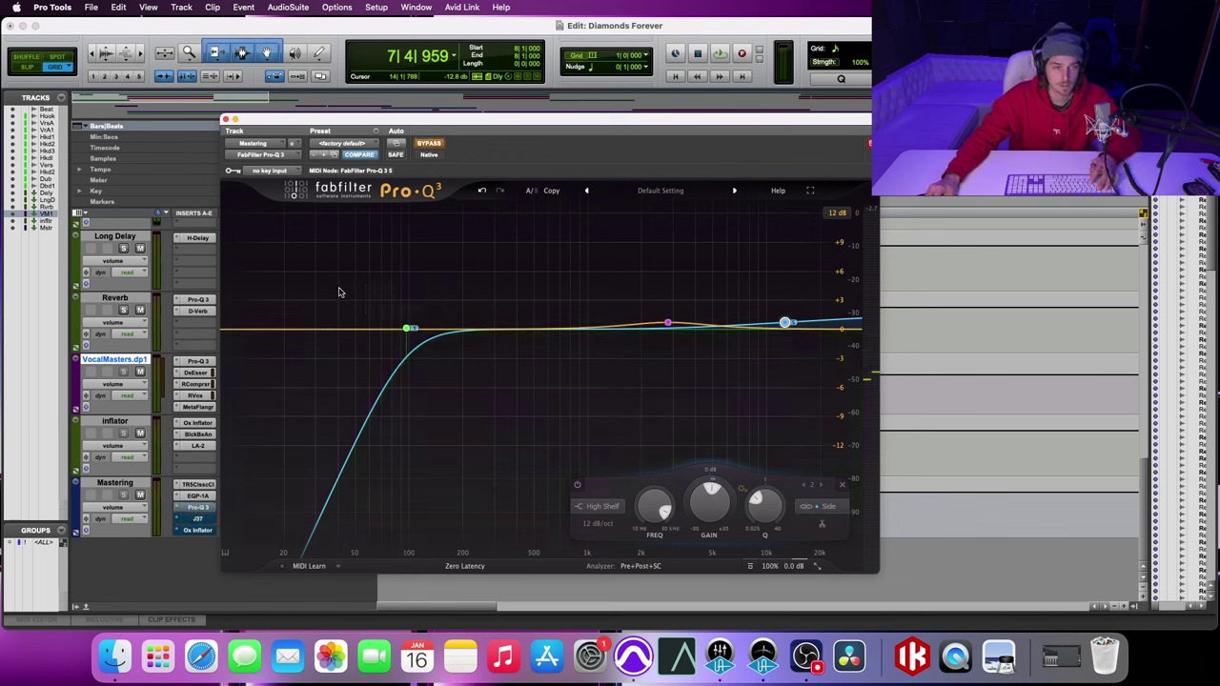
{"action": "left_click", "coordinate": [429, 144]}
{"action": "key", "text": "space"}
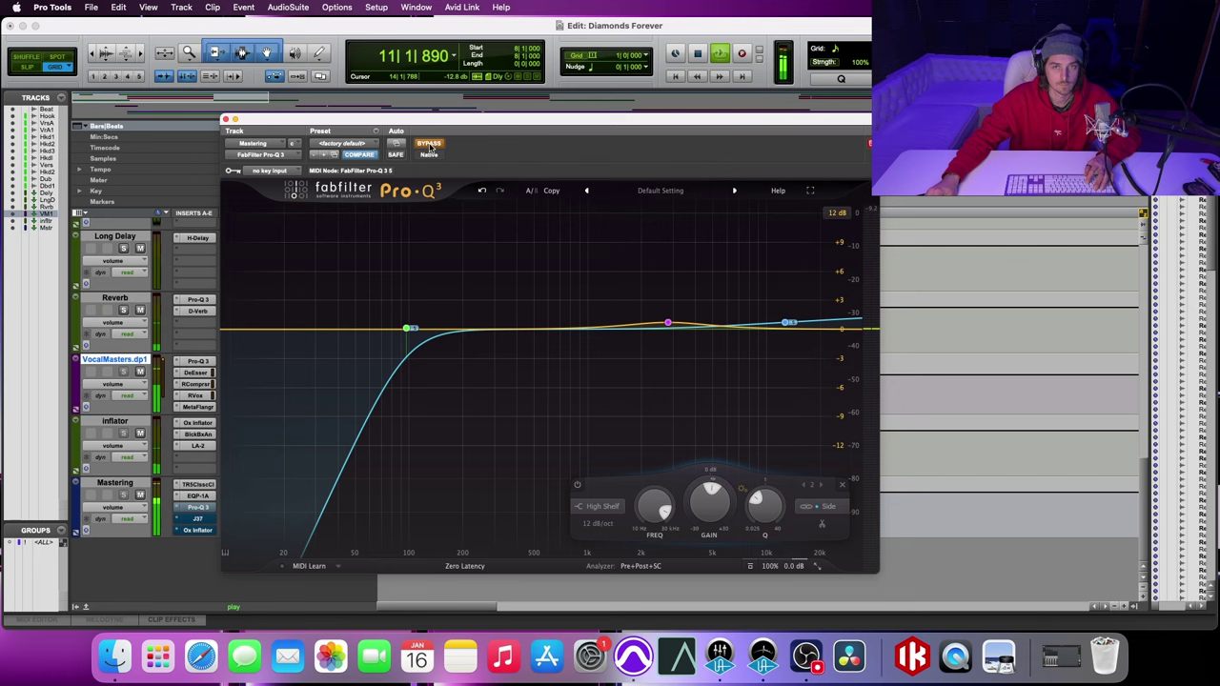
{"action": "left_click", "coordinate": [429, 143]}
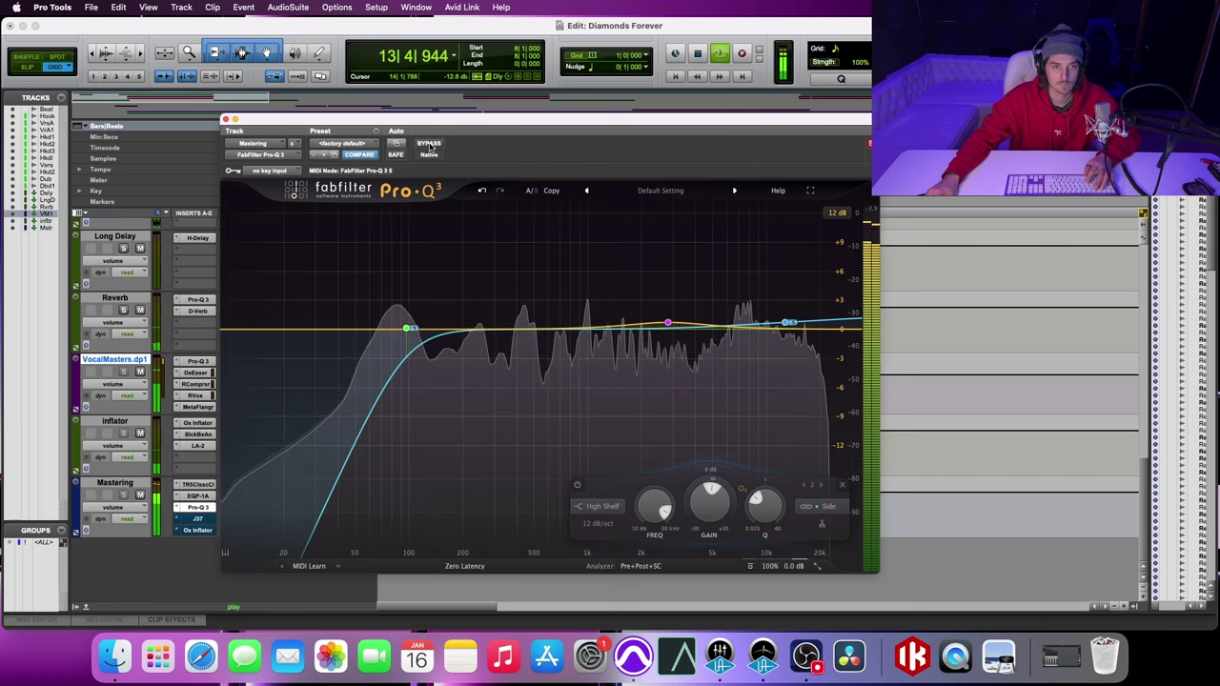
{"action": "left_click", "coordinate": [429, 144]}
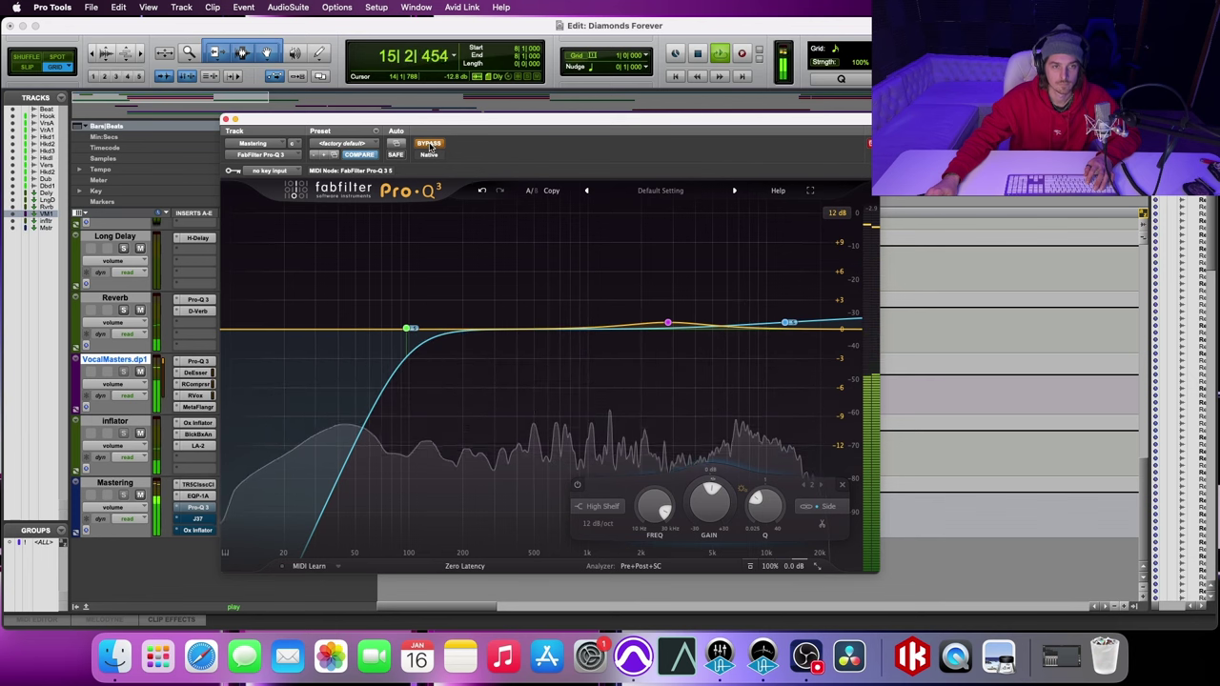
{"action": "left_click", "coordinate": [429, 144]}
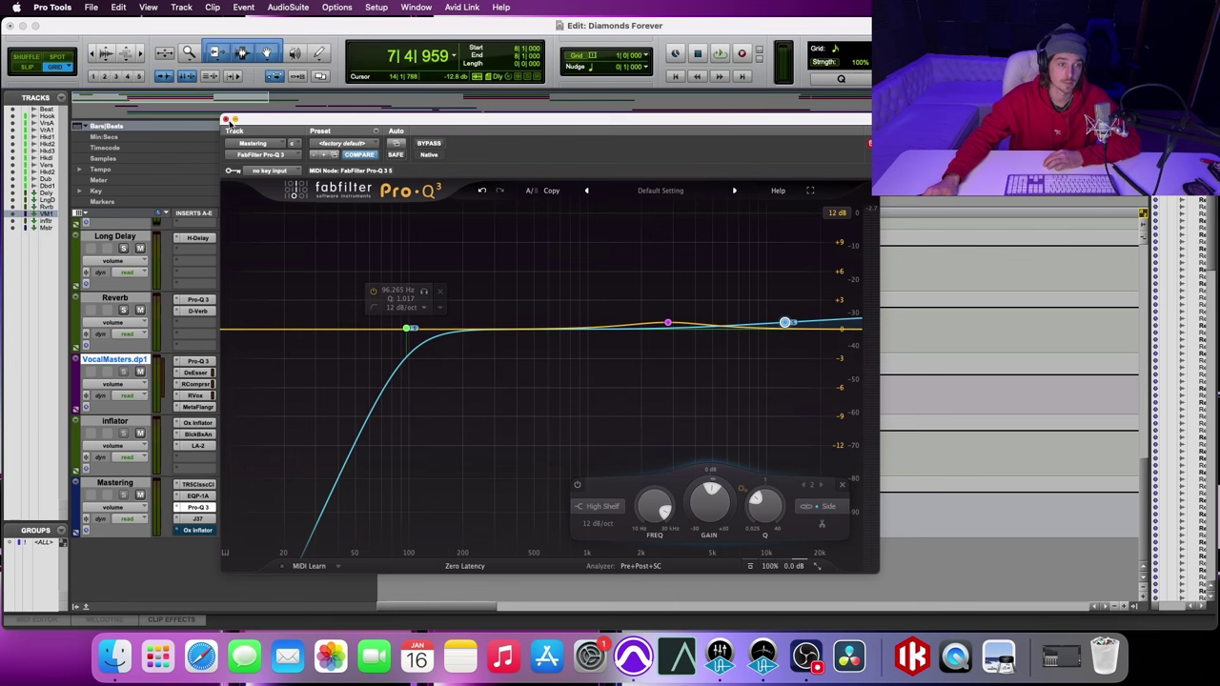
{"action": "left_click", "coordinate": [224, 118]}
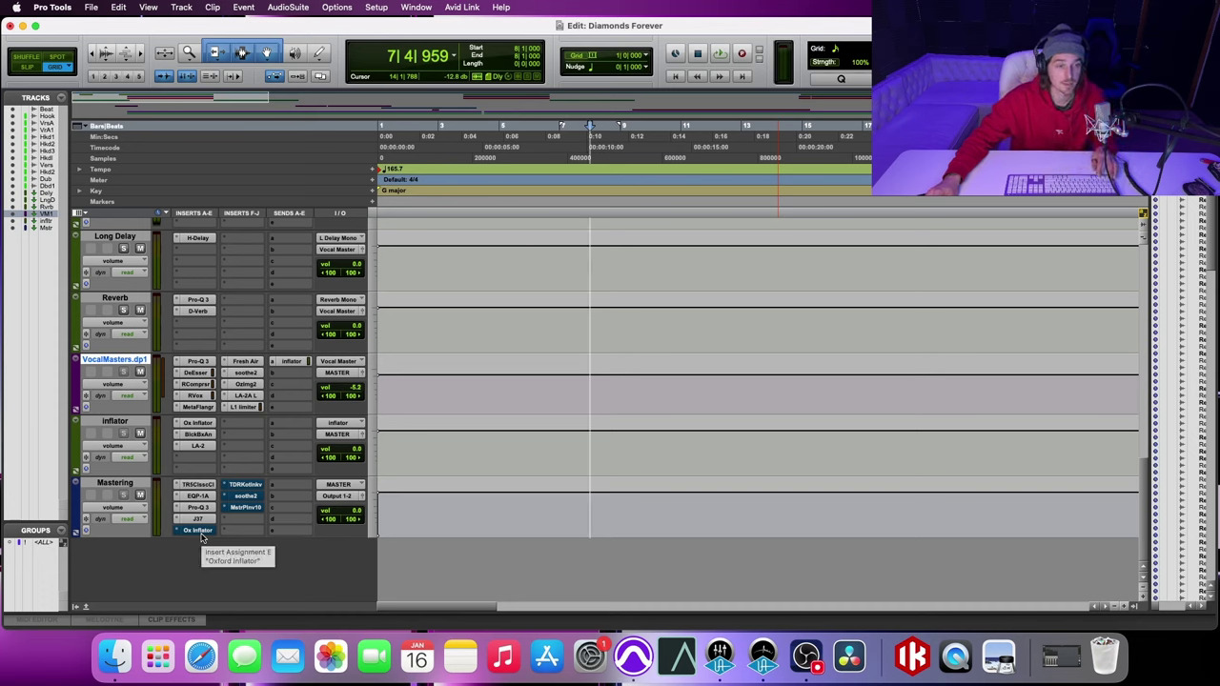
Step: Open the Ox Inflator and bring its Effect from 0% up to 46.3% while playing
{"action": "left_click", "coordinate": [197, 531]}
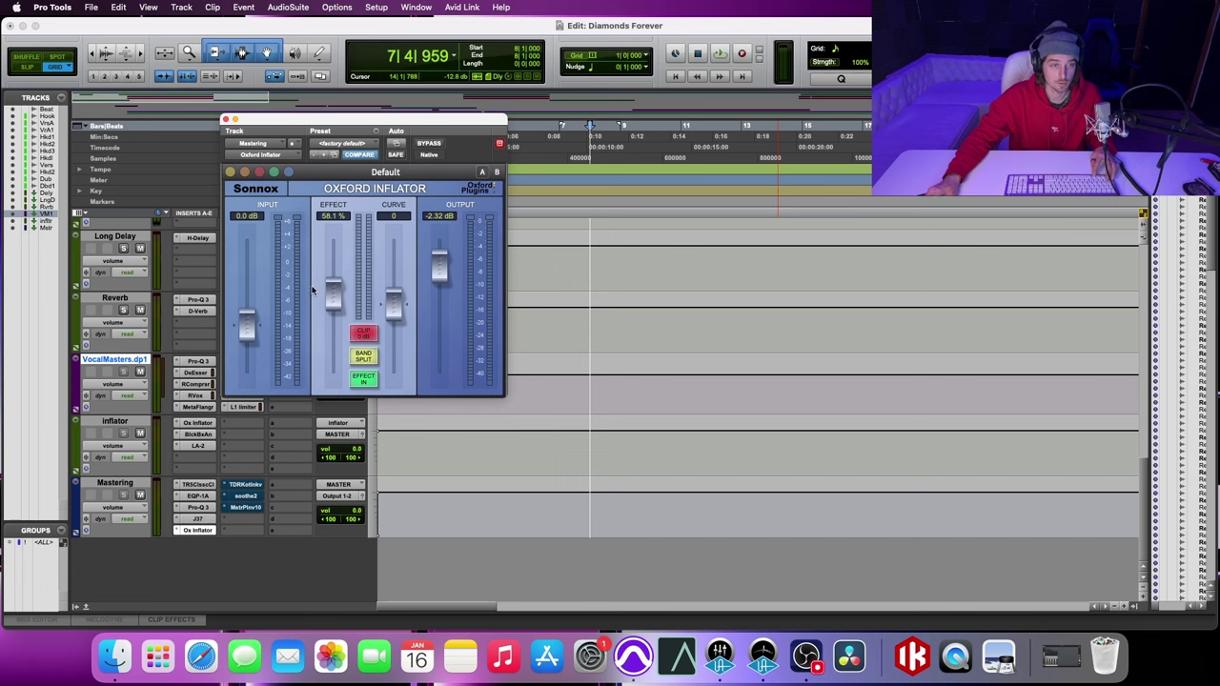
{"action": "left_click_drag", "start_coordinate": [331, 297], "coordinate": [333, 367]}
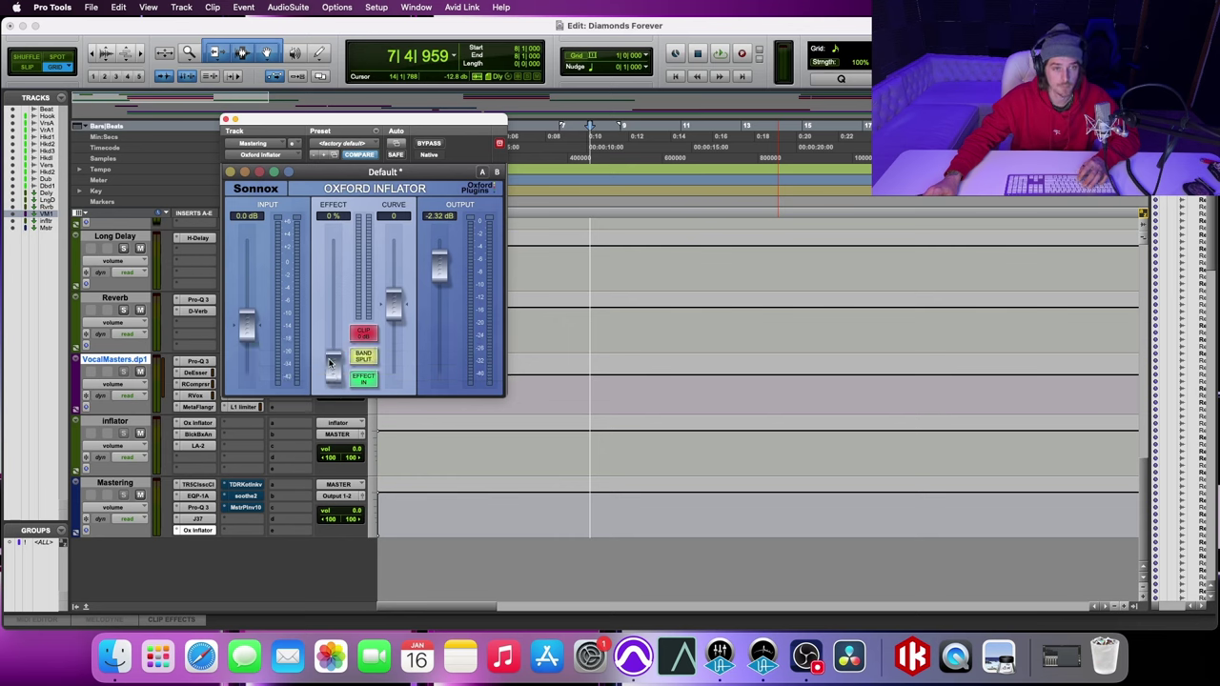
{"action": "key", "text": "space"}
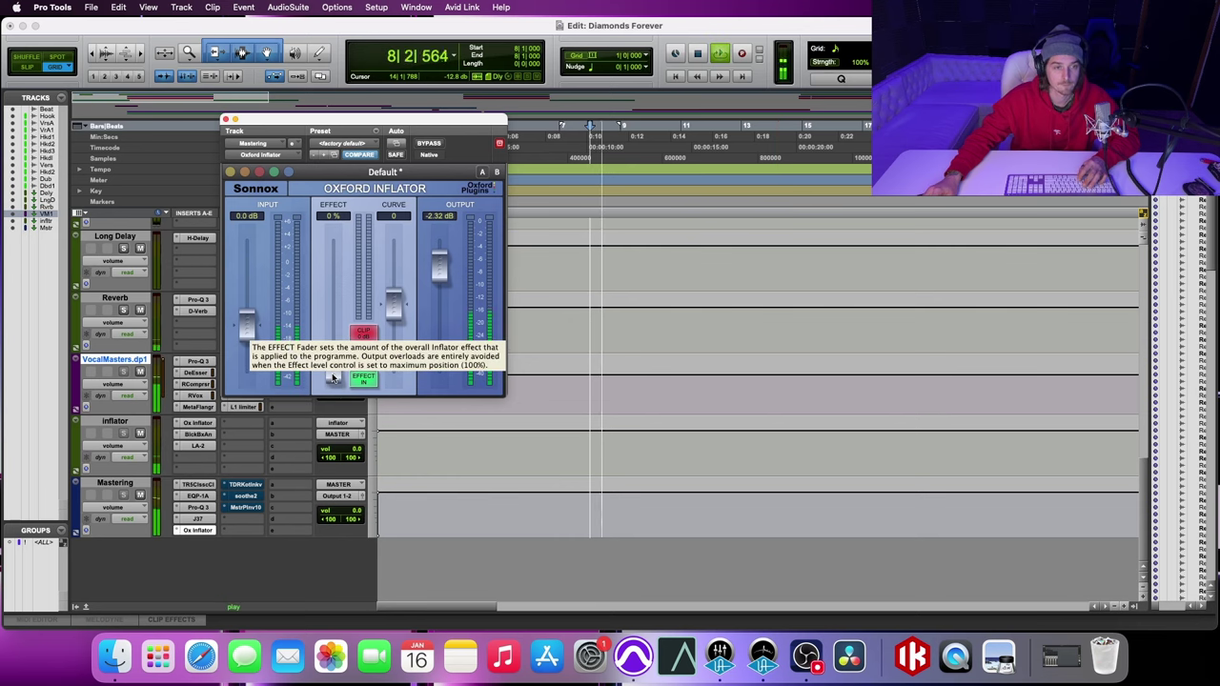
{"action": "left_click_drag", "start_coordinate": [333, 377], "coordinate": [342, 314]}
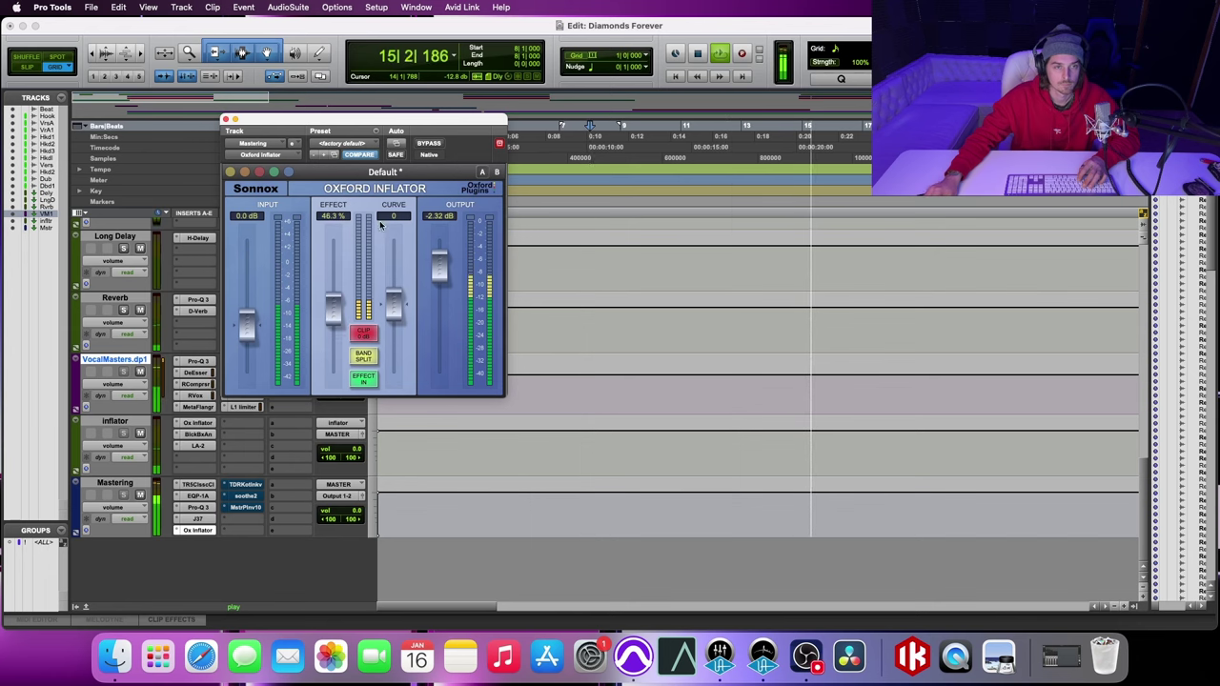
Step: A/B the Inflator against bypass twice, leaving it enabled
{"action": "left_click", "coordinate": [429, 144]}
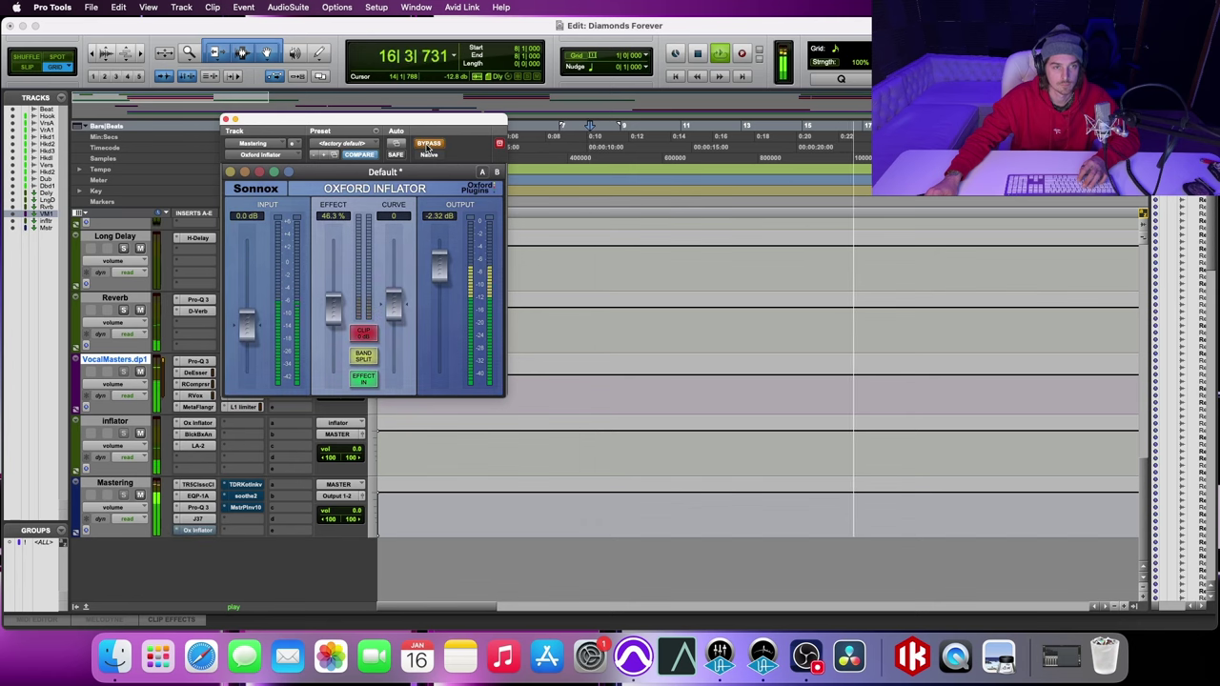
{"action": "left_click", "coordinate": [429, 143]}
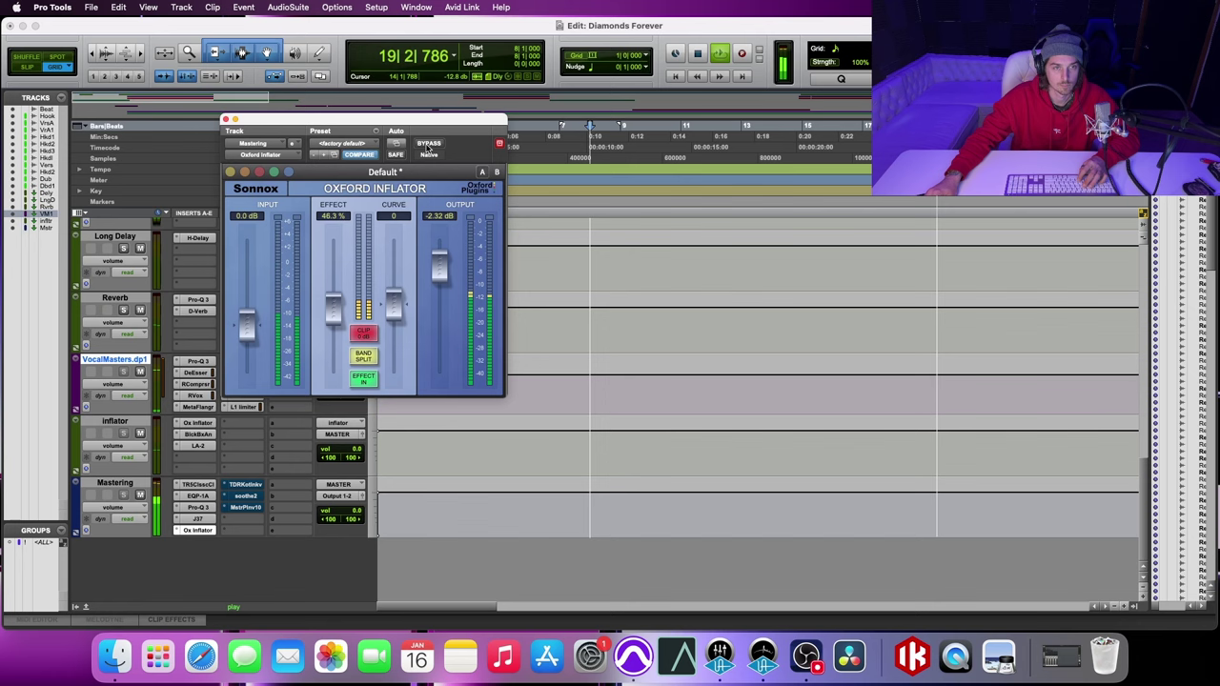
{"action": "left_click", "coordinate": [429, 143]}
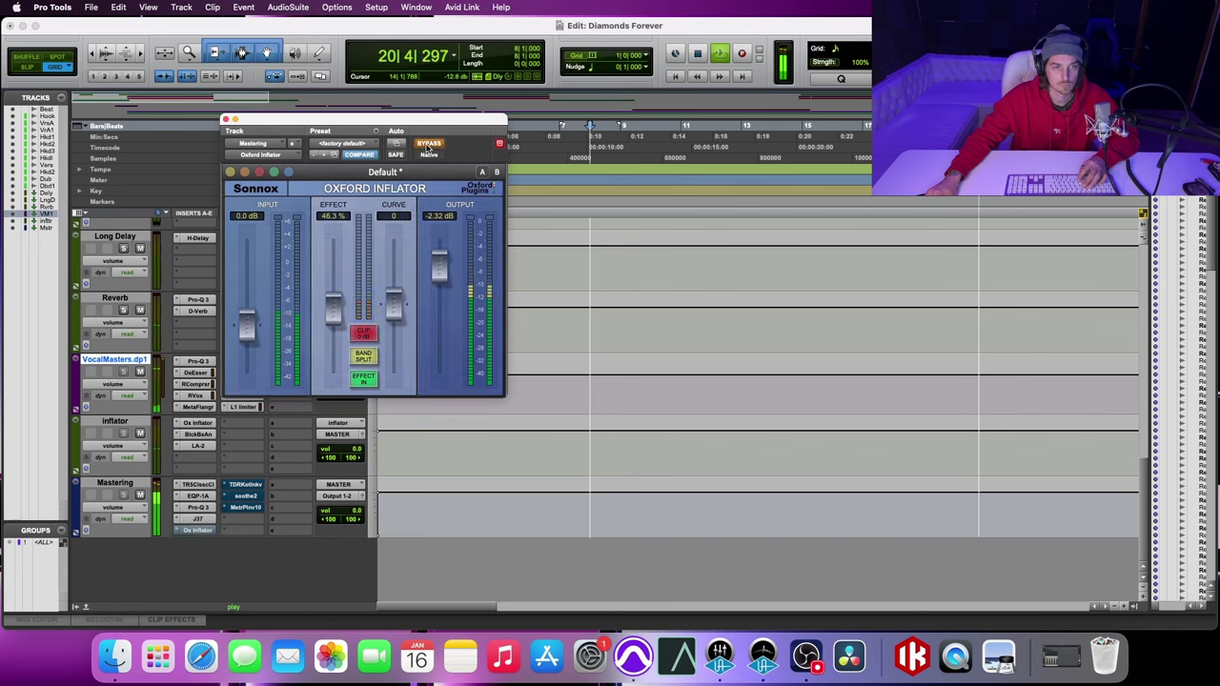
{"action": "left_click", "coordinate": [428, 145]}
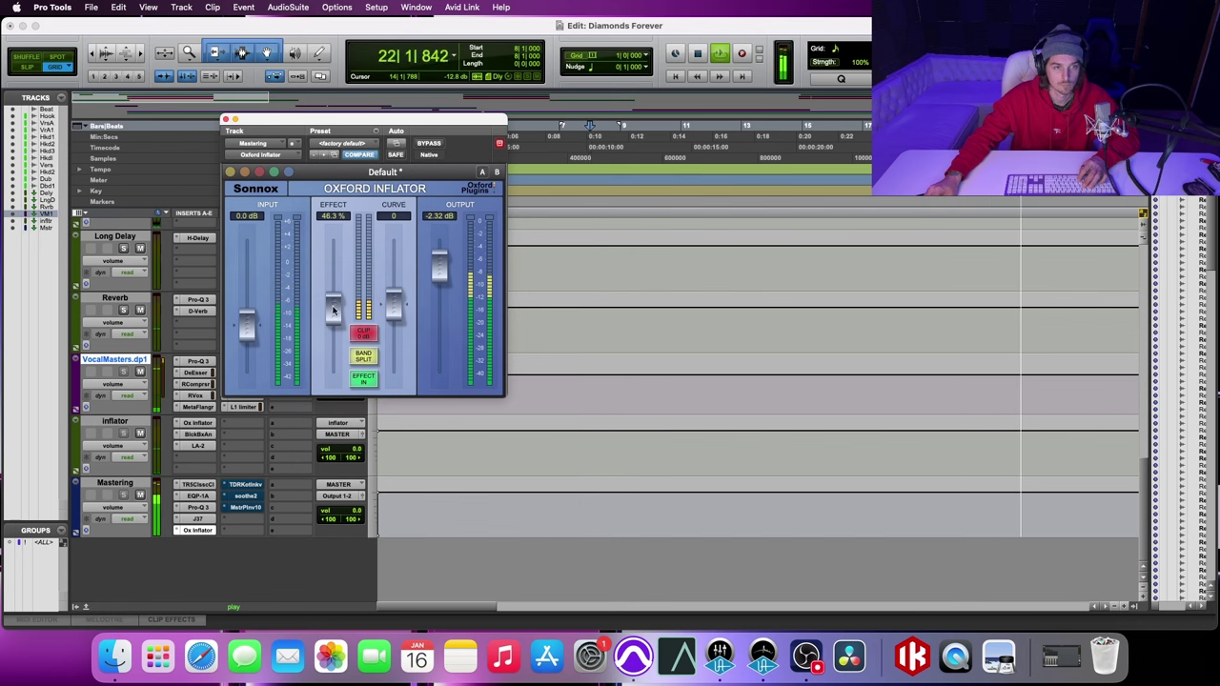
Step: Set the Oxford Inflator Curve to 2.1 and stop playback
{"action": "left_click_drag", "start_coordinate": [393, 304], "coordinate": [398, 311]}
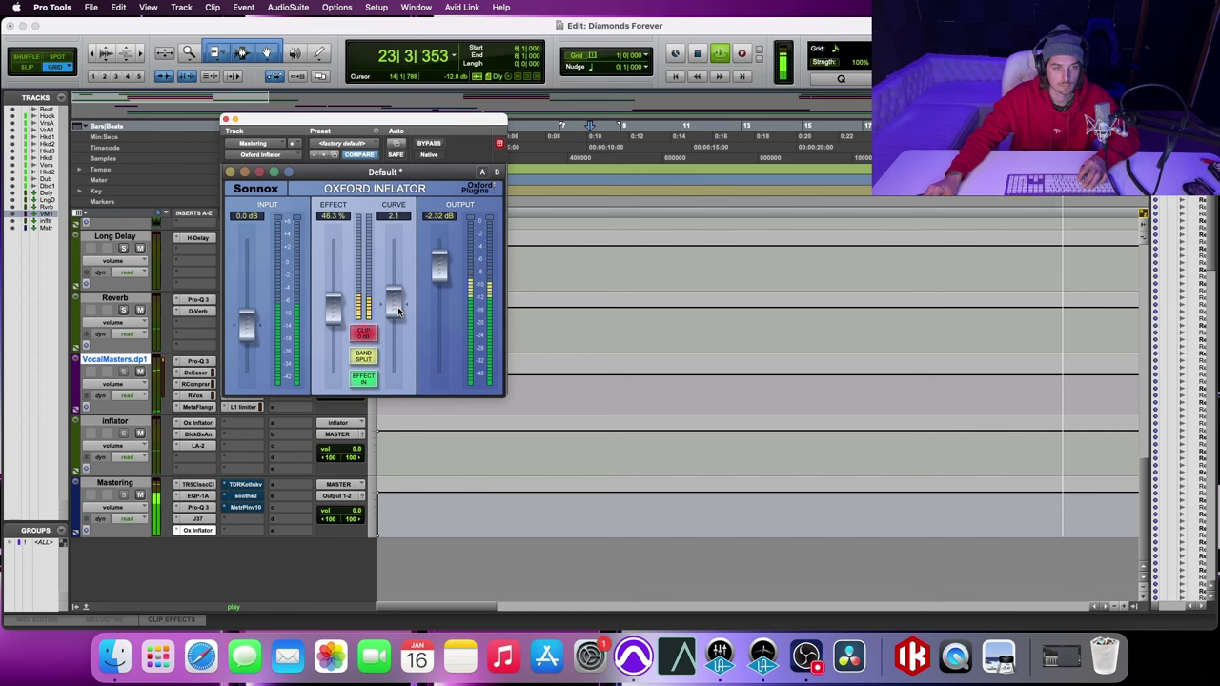
{"action": "key", "text": "space"}
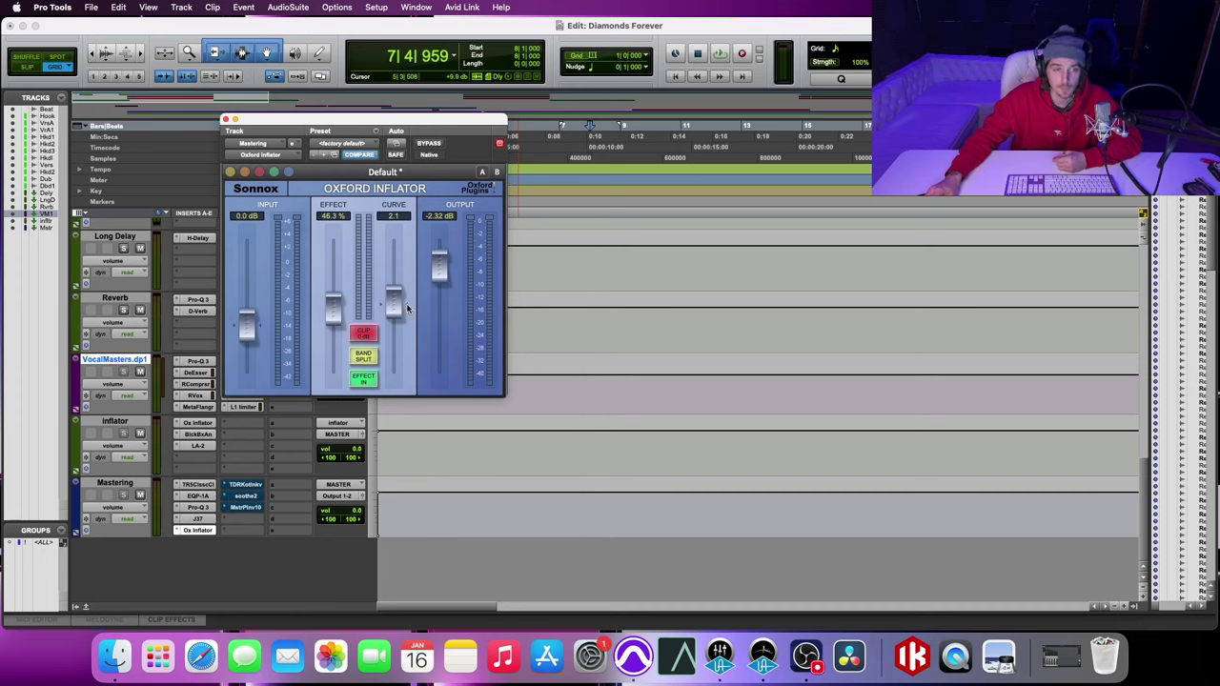
{"action": "mouse_move", "coordinate": [401, 347]}
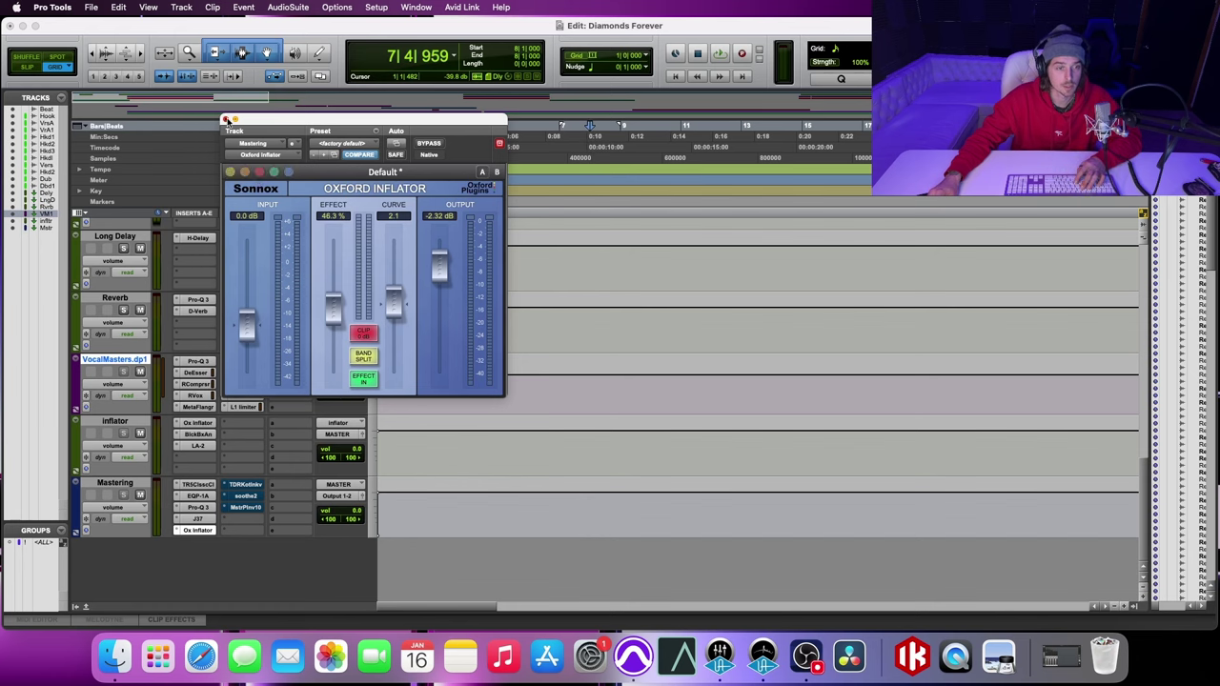
Step: Close the Oxford Inflator and open the TDR Kotelnikov compressor on Mastering
{"action": "left_click", "coordinate": [224, 119]}
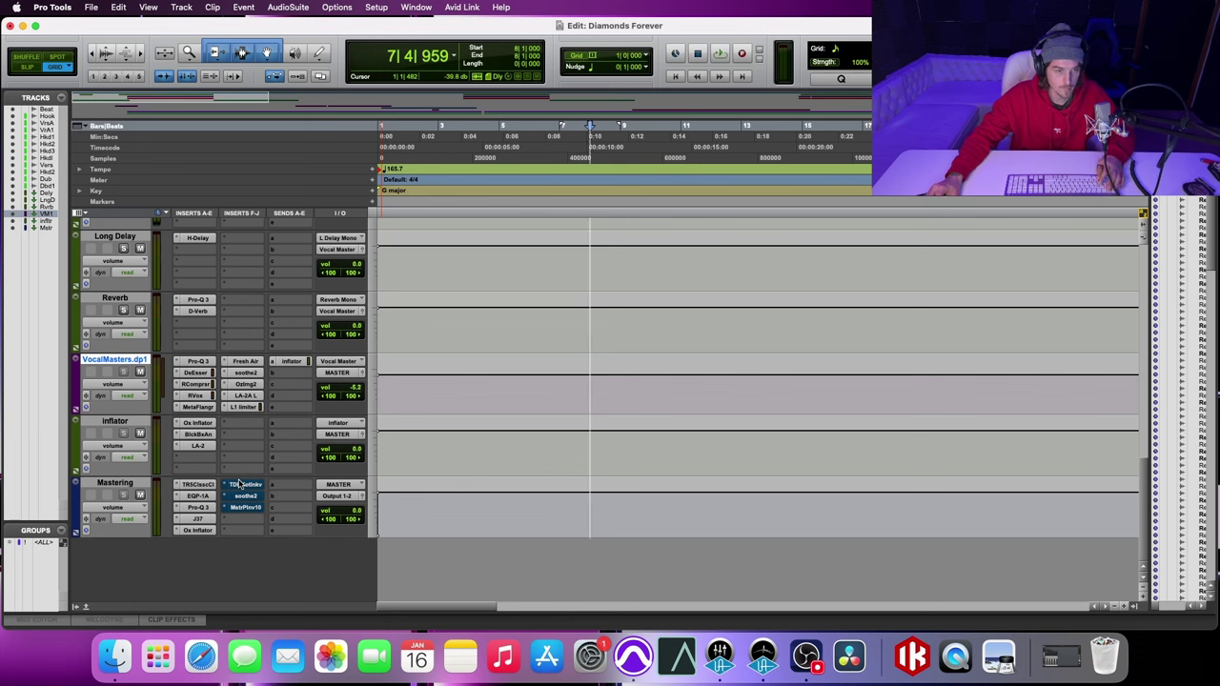
{"action": "left_click", "coordinate": [240, 485]}
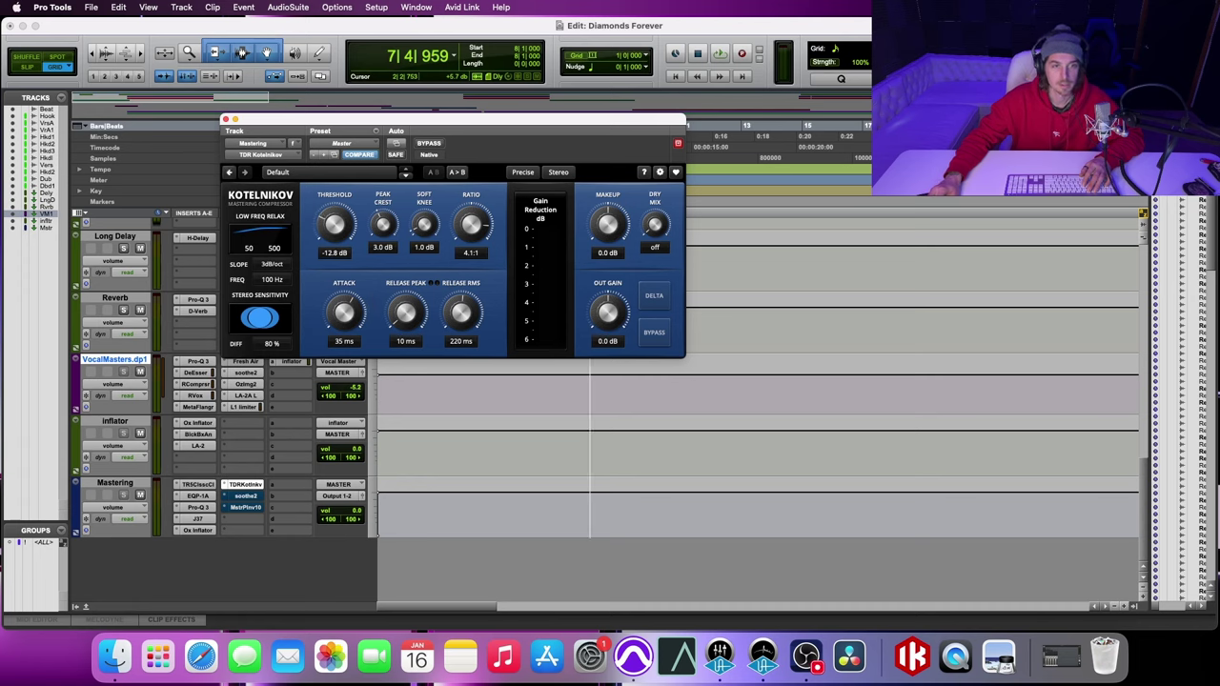
Step: Lower the Kotelnikov Threshold to -16.0 dB while the song plays
{"action": "left_click_drag", "start_coordinate": [400, 122], "coordinate": [400, 259]}
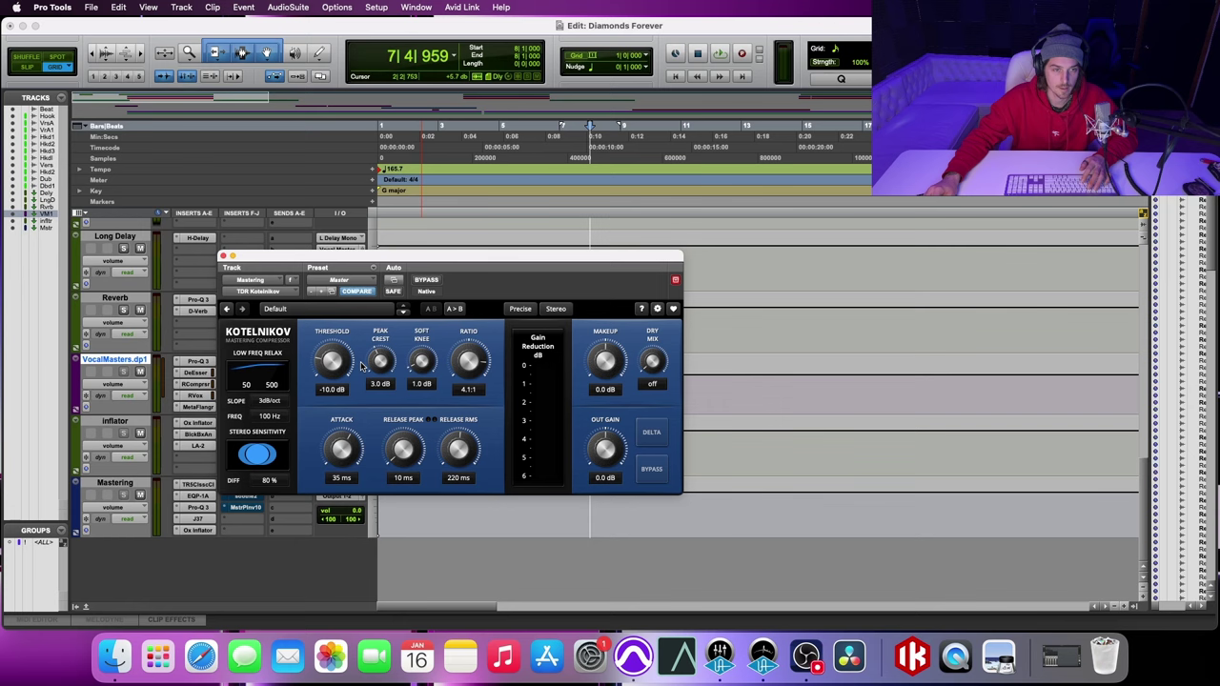
{"action": "key", "text": "space"}
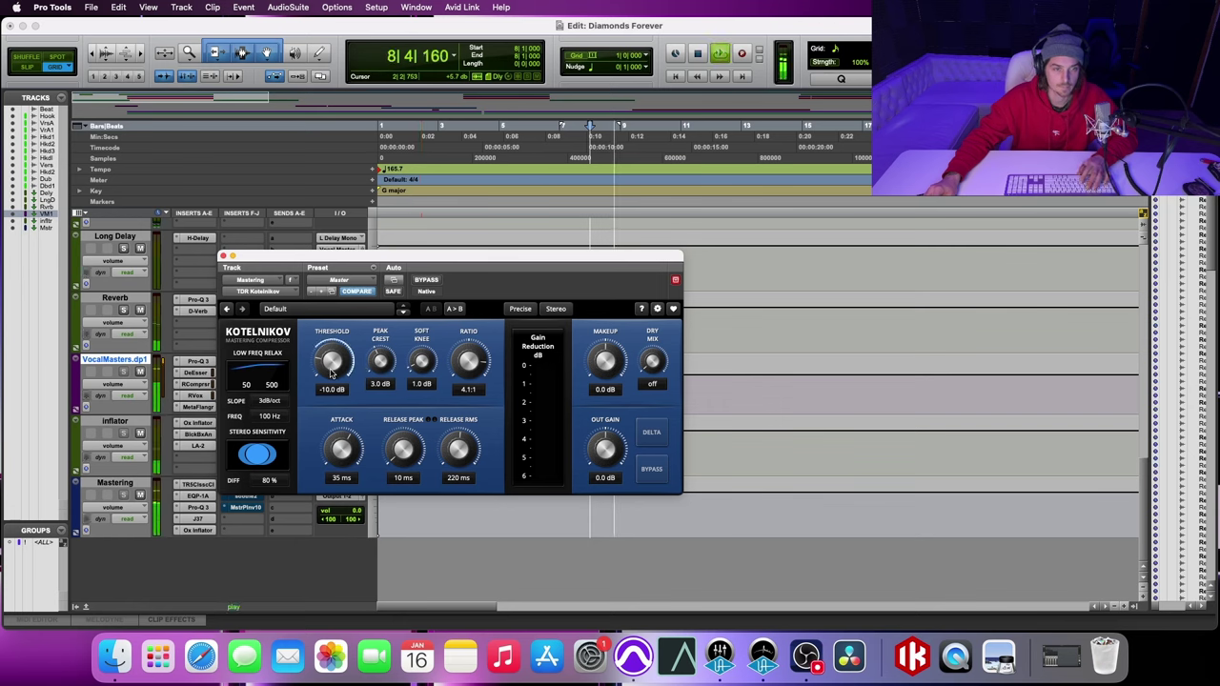
{"action": "left_click_drag", "start_coordinate": [330, 373], "coordinate": [330, 428]}
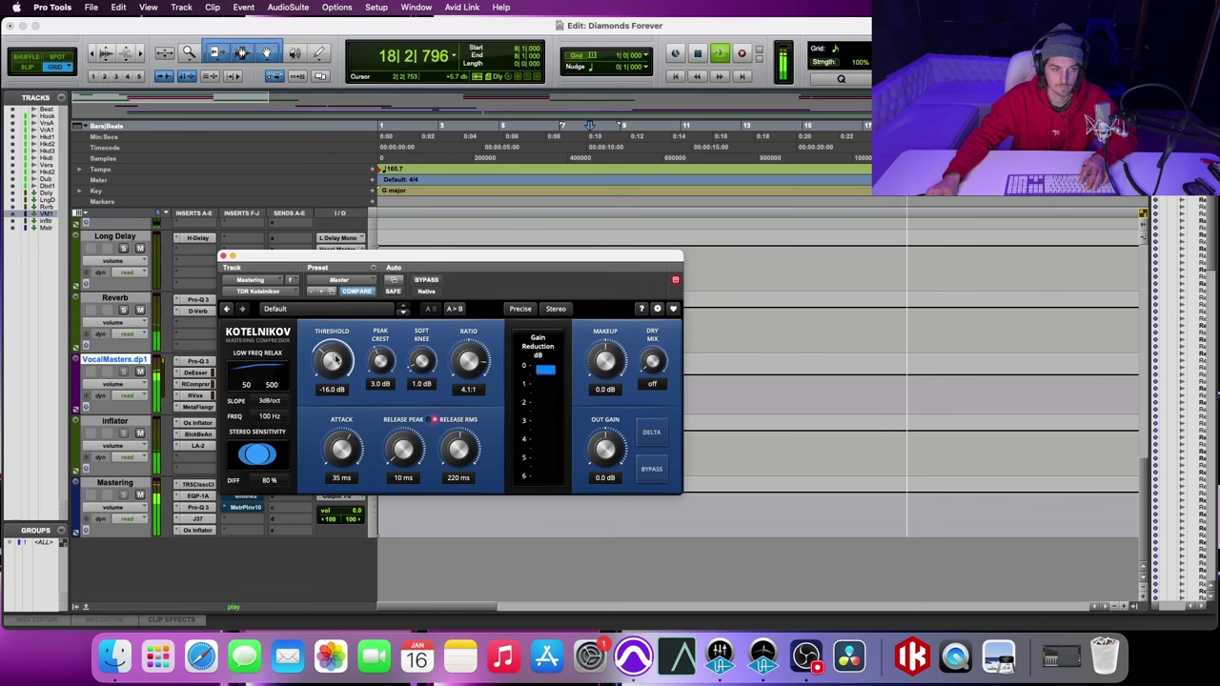
Step: Replay the song to check the compression, stopping at 7|4|959
{"action": "key", "text": "space"}
{"action": "key", "text": "space"}
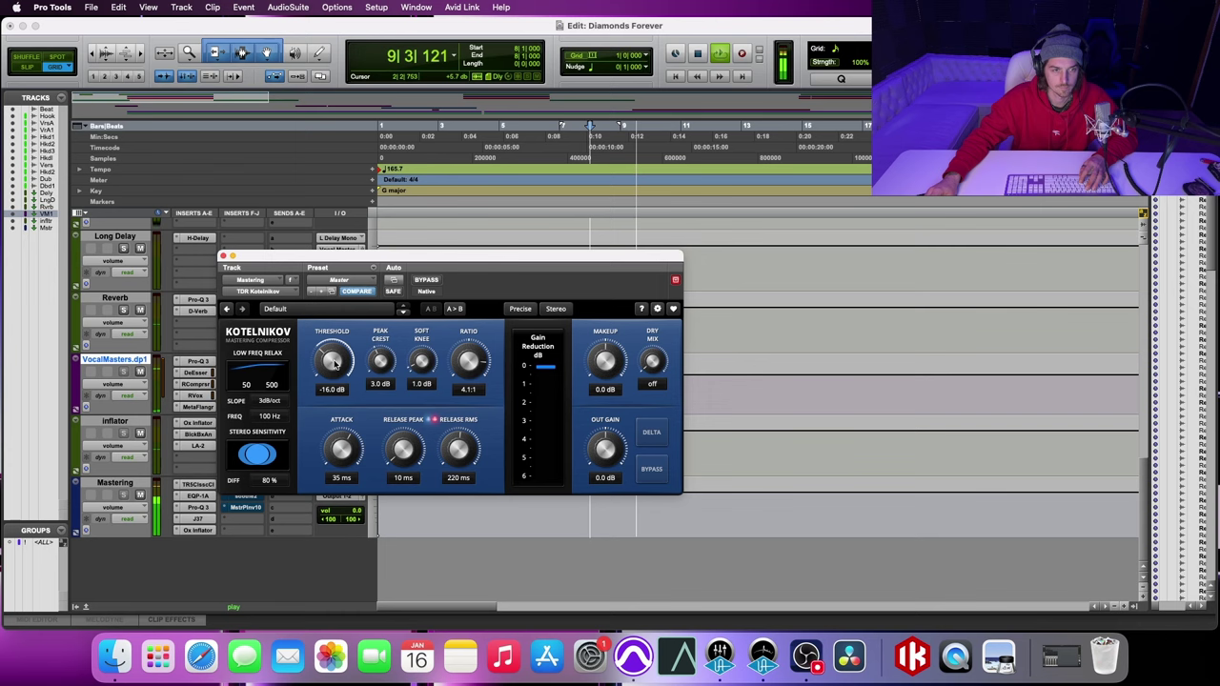
{"action": "scroll", "coordinate": [335, 364], "scroll_direction": "down", "scroll_amount": 1}
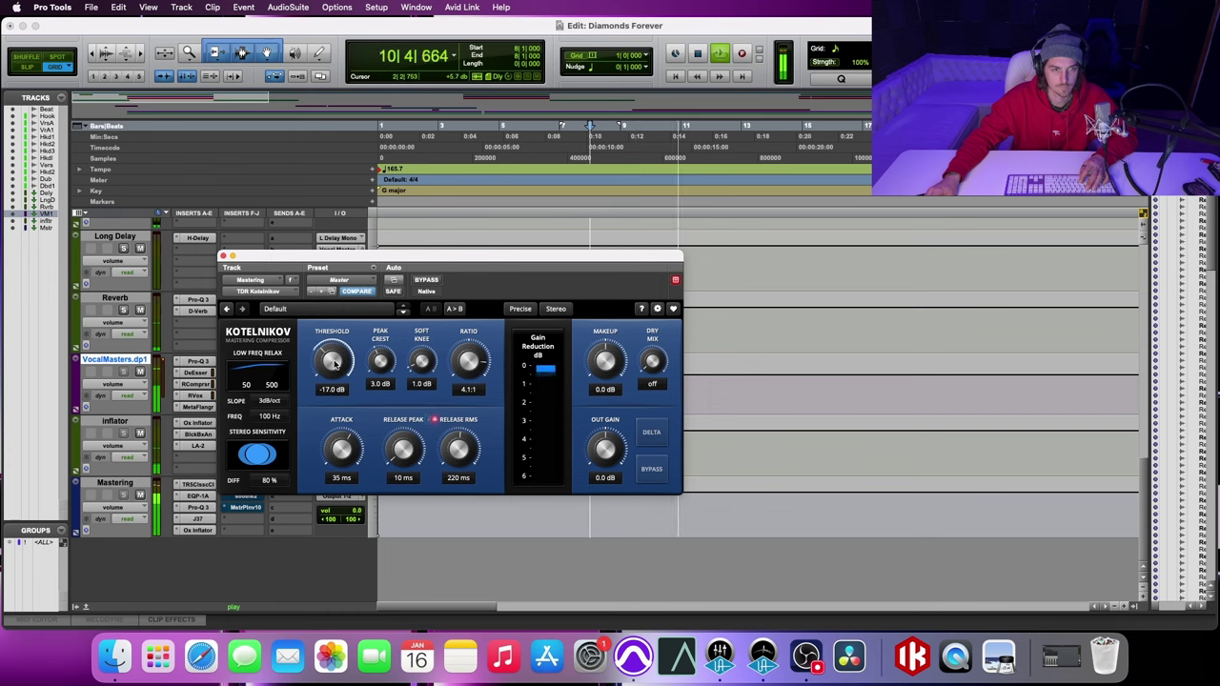
{"action": "scroll", "coordinate": [335, 364], "scroll_direction": "up", "scroll_amount": 1}
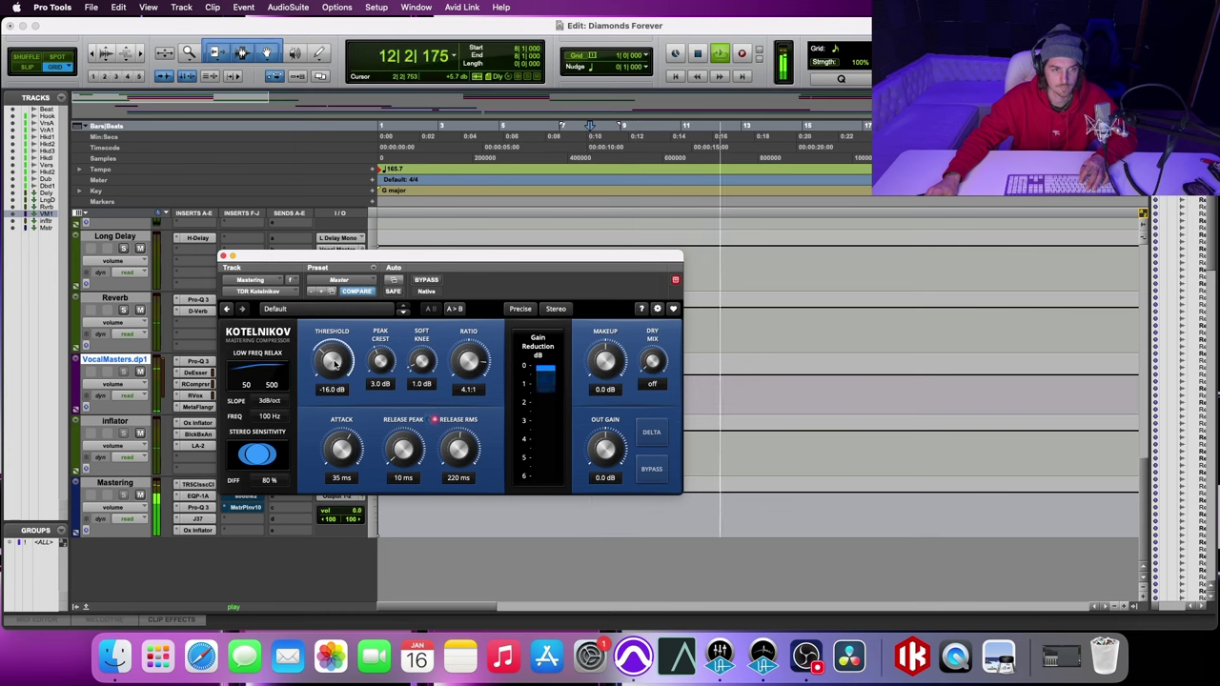
{"action": "key", "text": "space"}
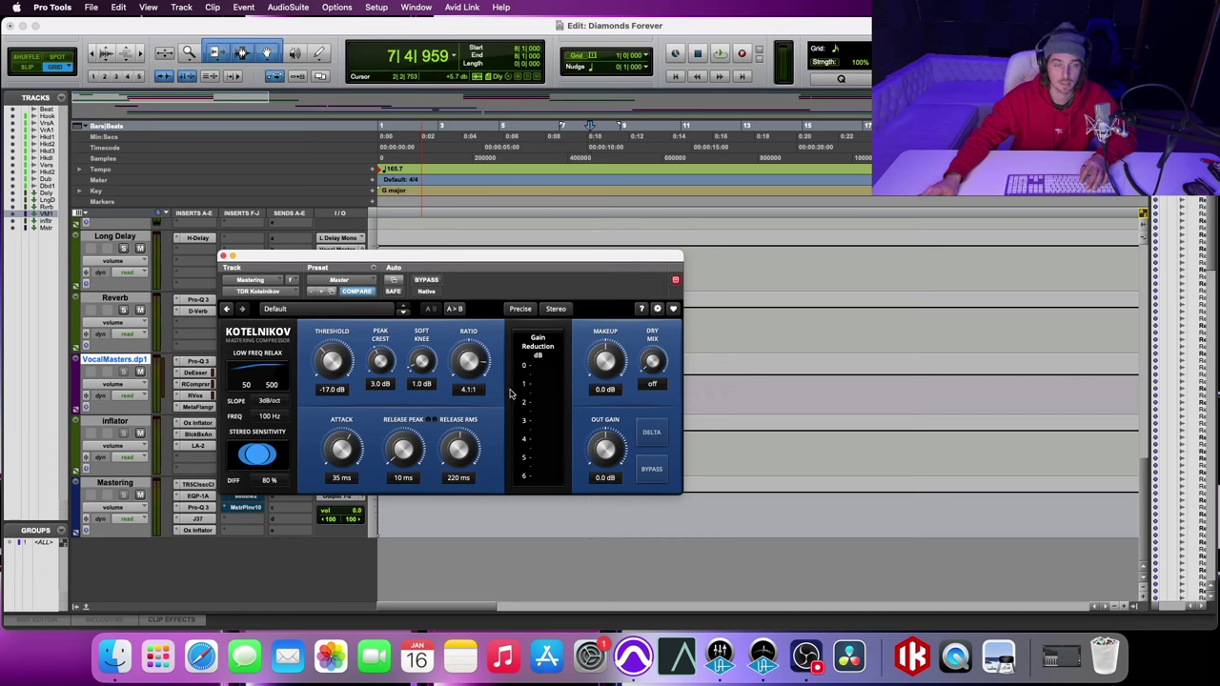
{"action": "key", "text": "space"}
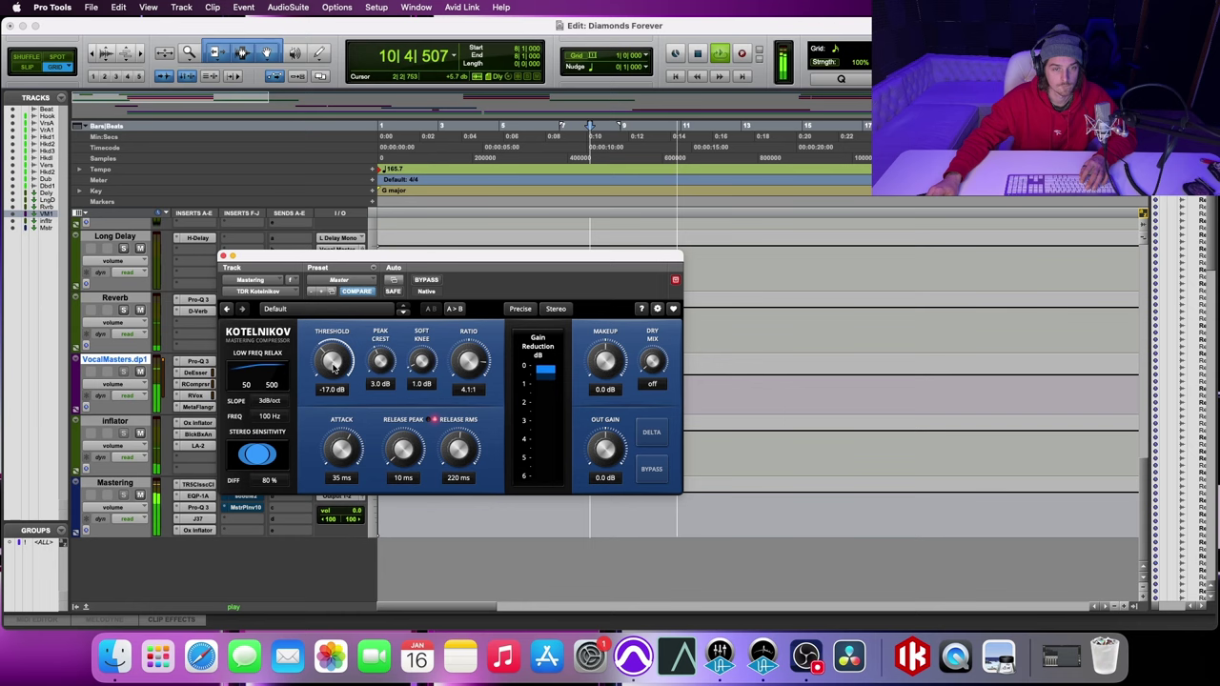
{"action": "scroll", "coordinate": [334, 369], "scroll_direction": "up", "scroll_amount": 1}
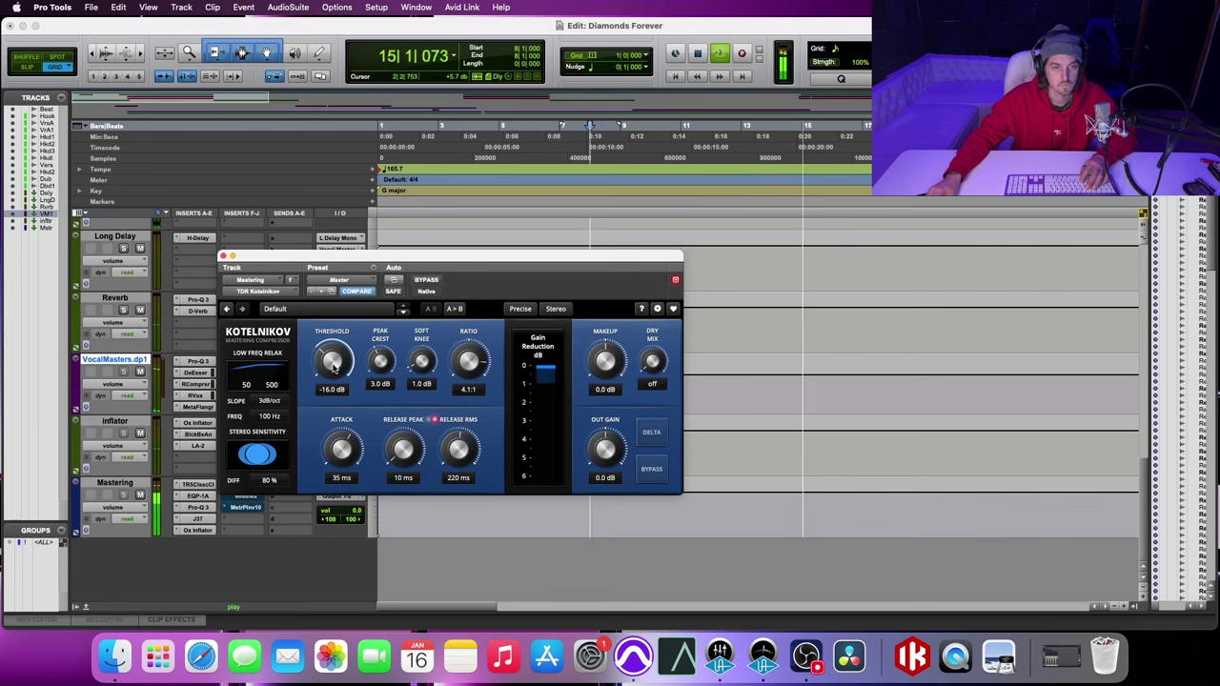
{"action": "key", "text": "space"}
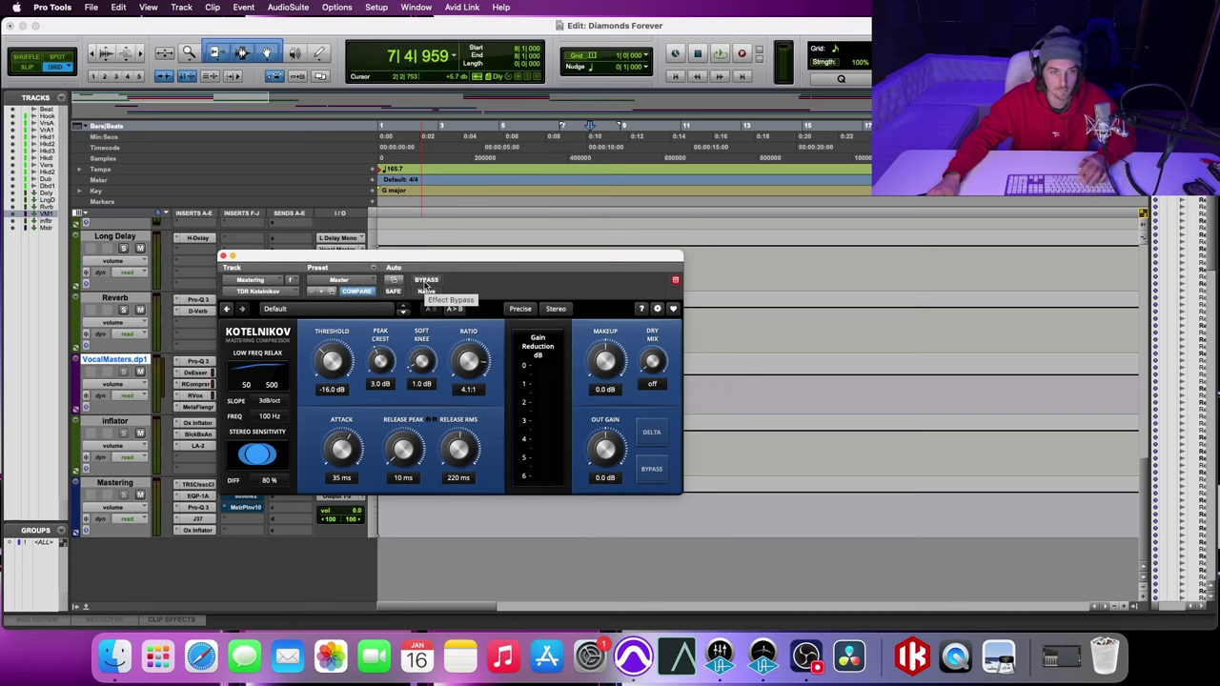
Step: A/B the Kotelnikov compressor by toggling its bypass during playback, leaving it active
{"action": "left_click", "coordinate": [426, 281]}
{"action": "key", "text": "space"}
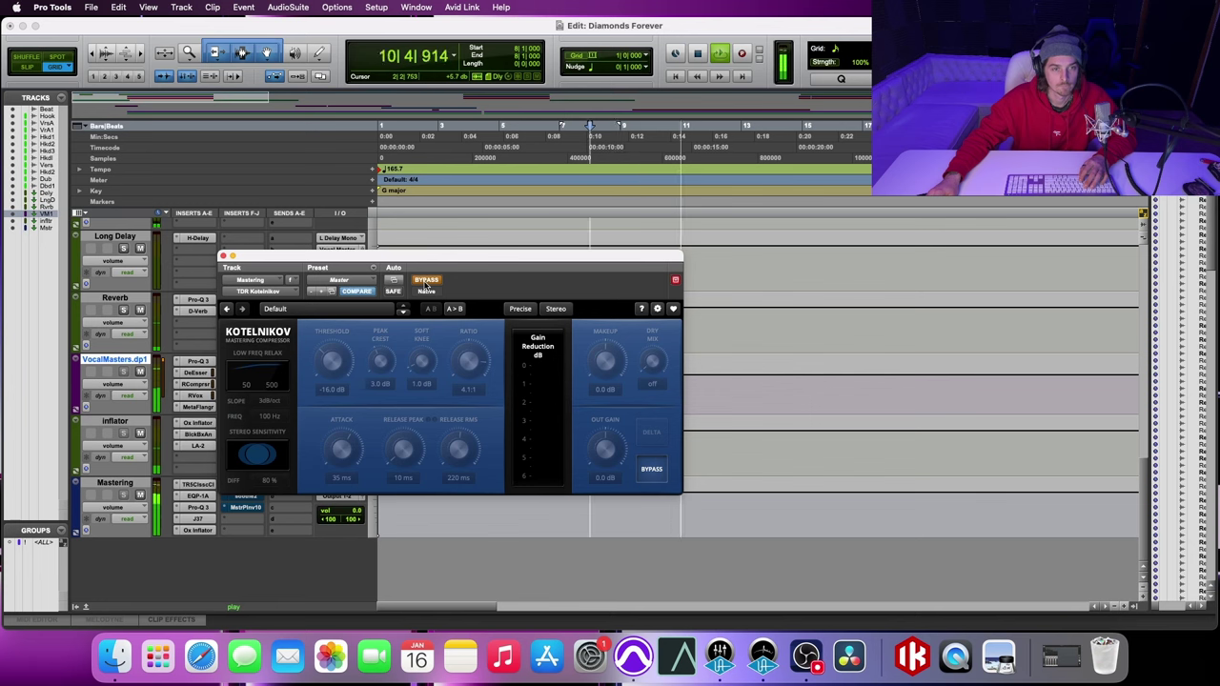
{"action": "left_click", "coordinate": [426, 281]}
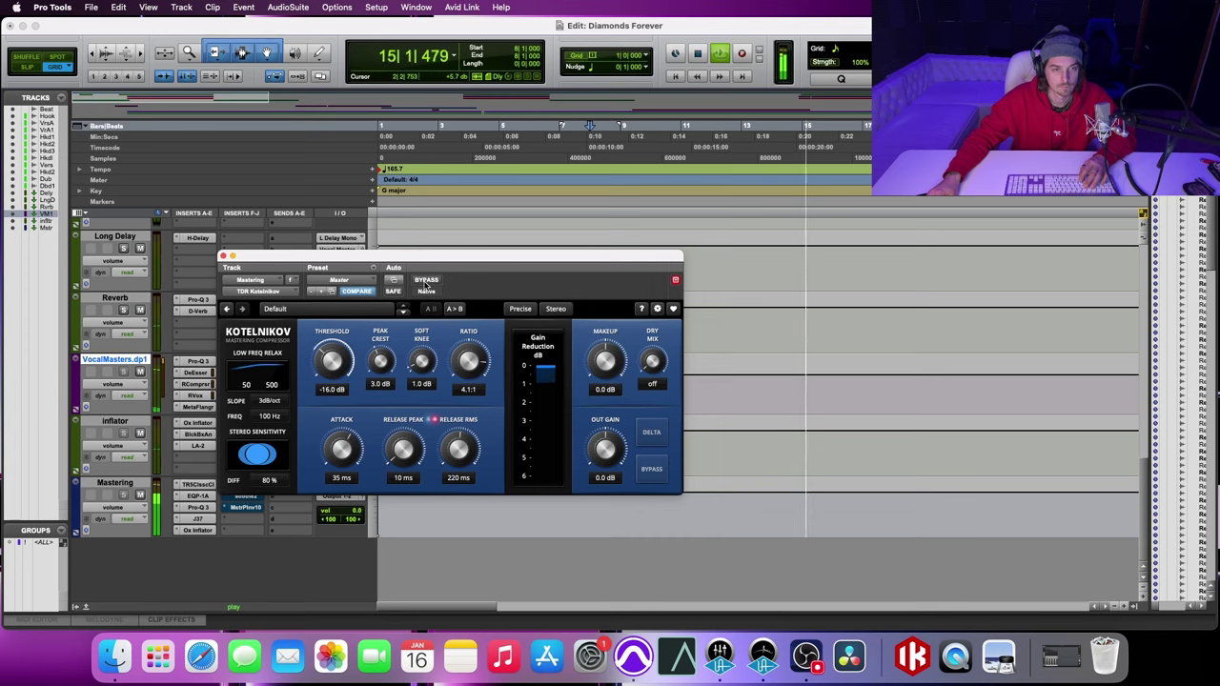
{"action": "left_click", "coordinate": [426, 281]}
{"action": "left_click", "coordinate": [426, 281]}
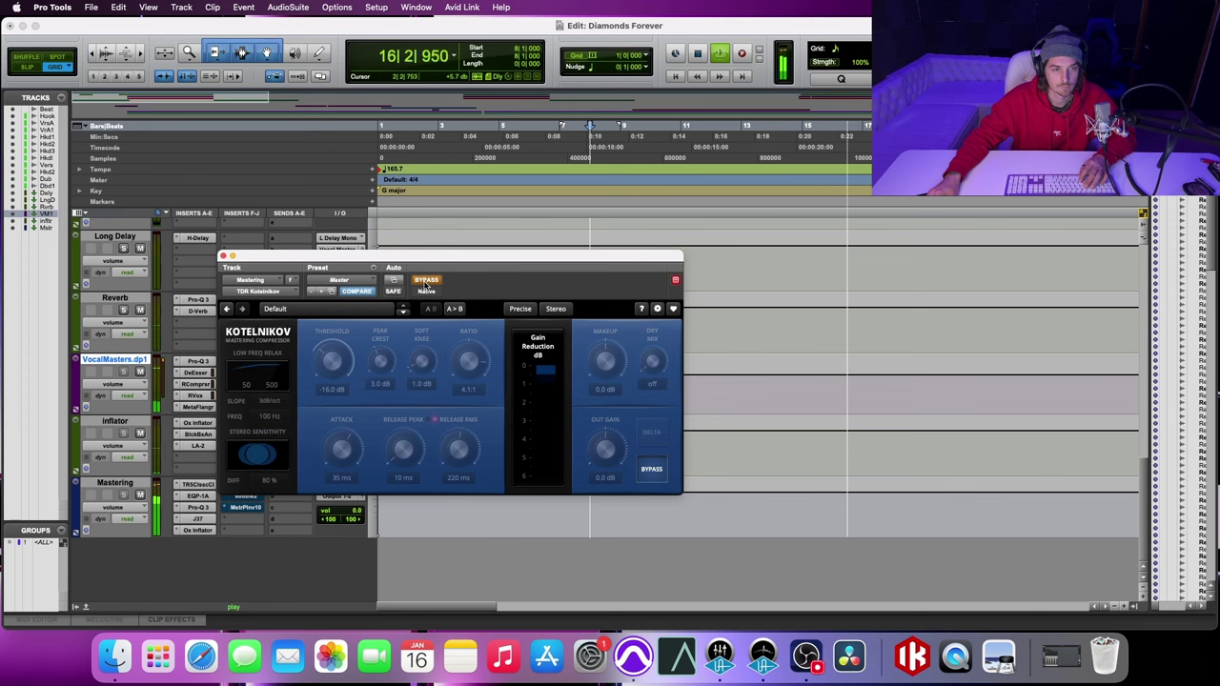
{"action": "left_click", "coordinate": [426, 281]}
{"action": "left_click", "coordinate": [425, 282]}
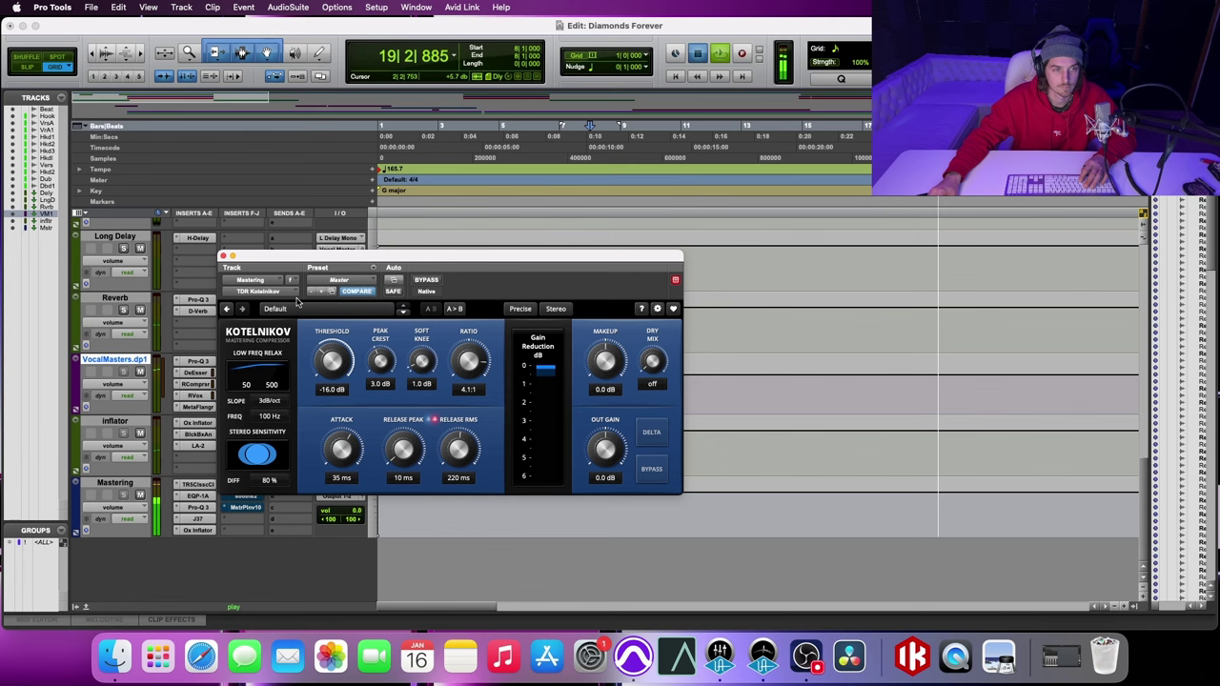
{"action": "key", "text": "space"}
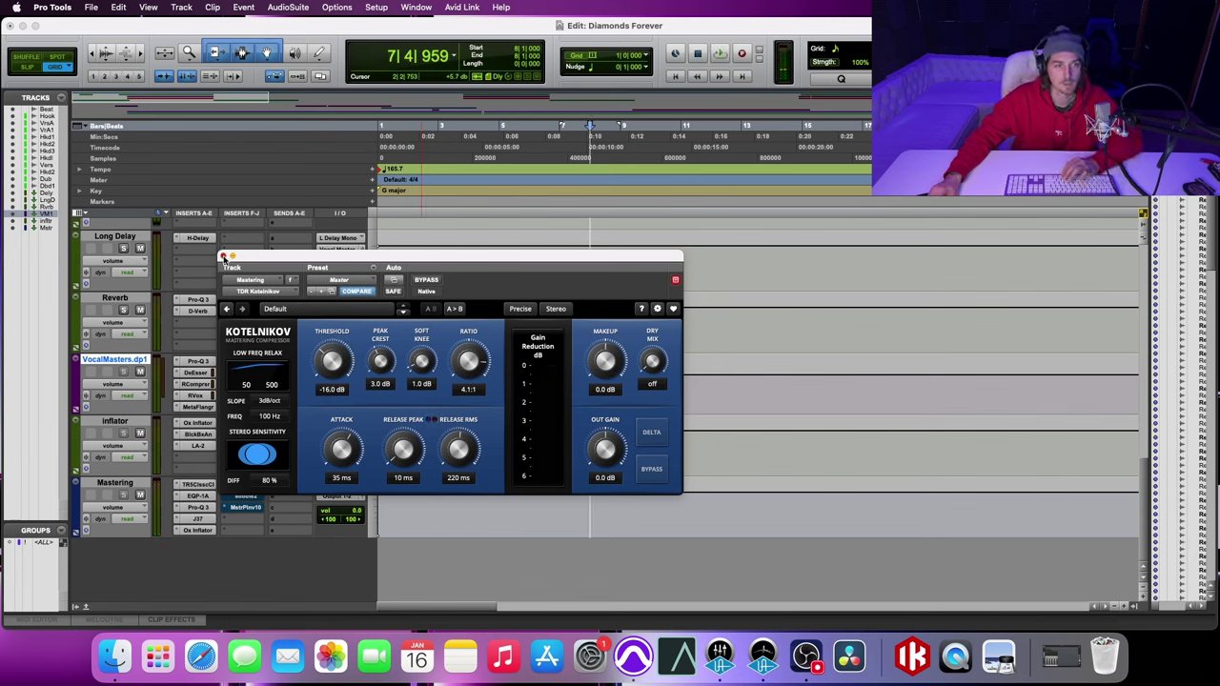
Step: Tweak the Kotelnikov threshold and re-audition the song, settling at -16.0 dB
{"action": "left_click_drag", "start_coordinate": [340, 372], "coordinate": [340, 367]}
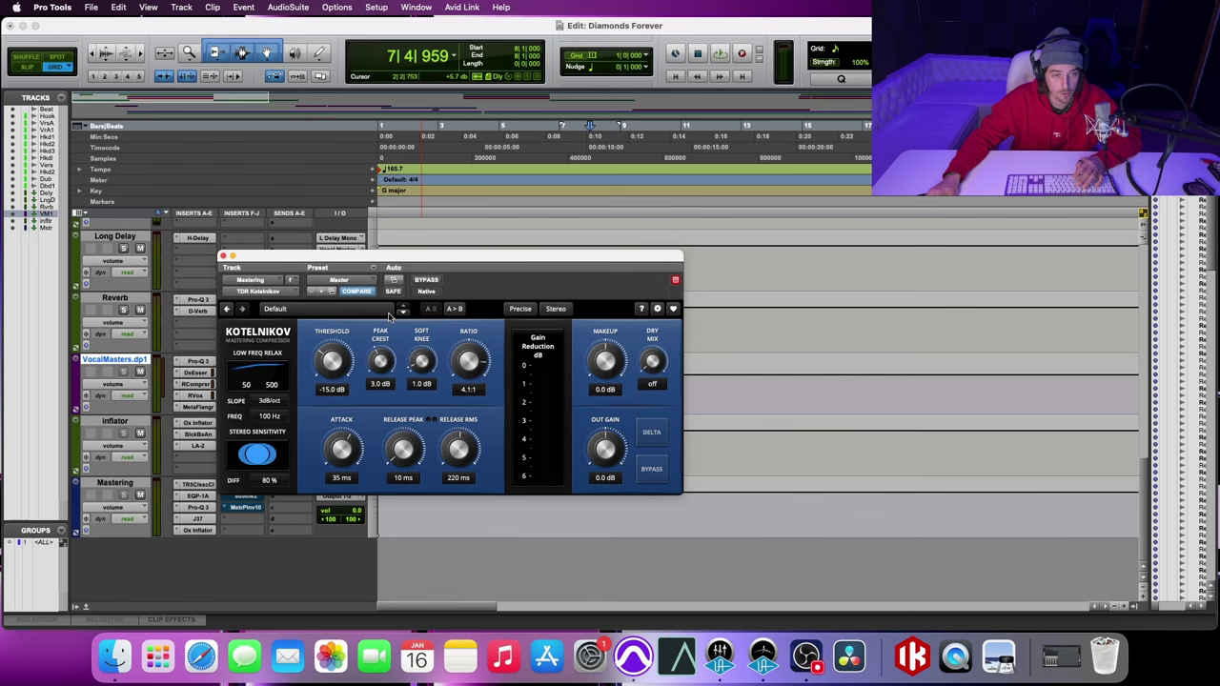
{"action": "key", "text": "space"}
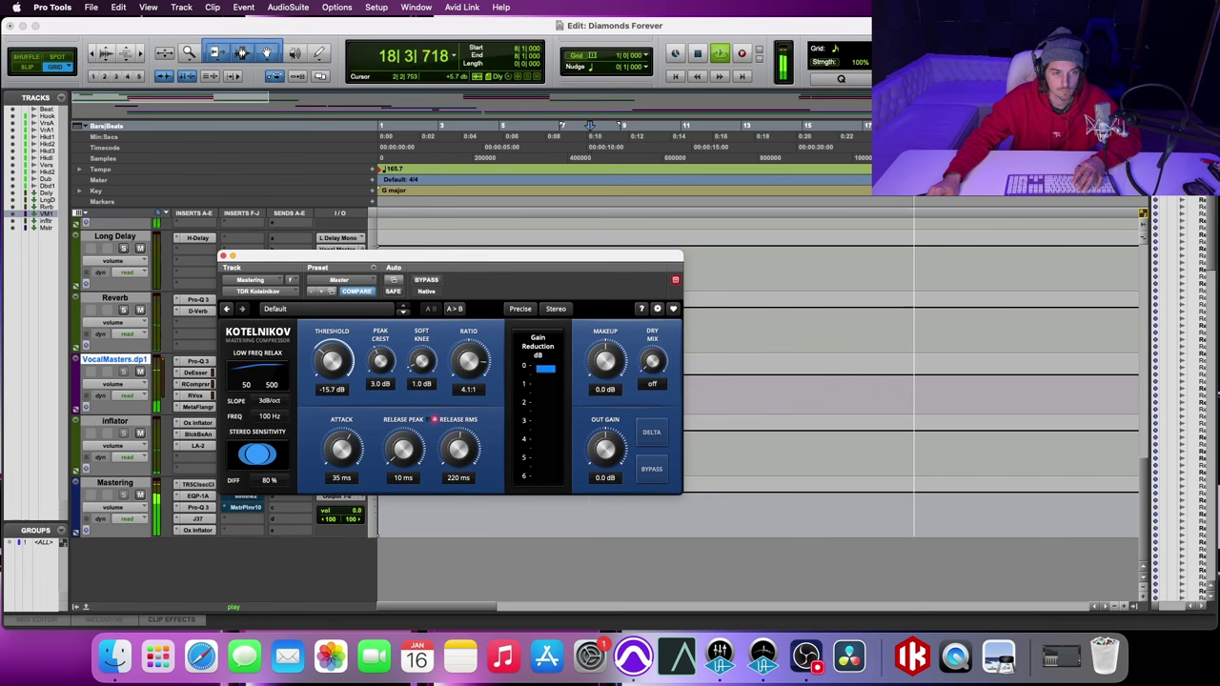
{"action": "key", "text": "space"}
{"action": "key", "text": "space"}
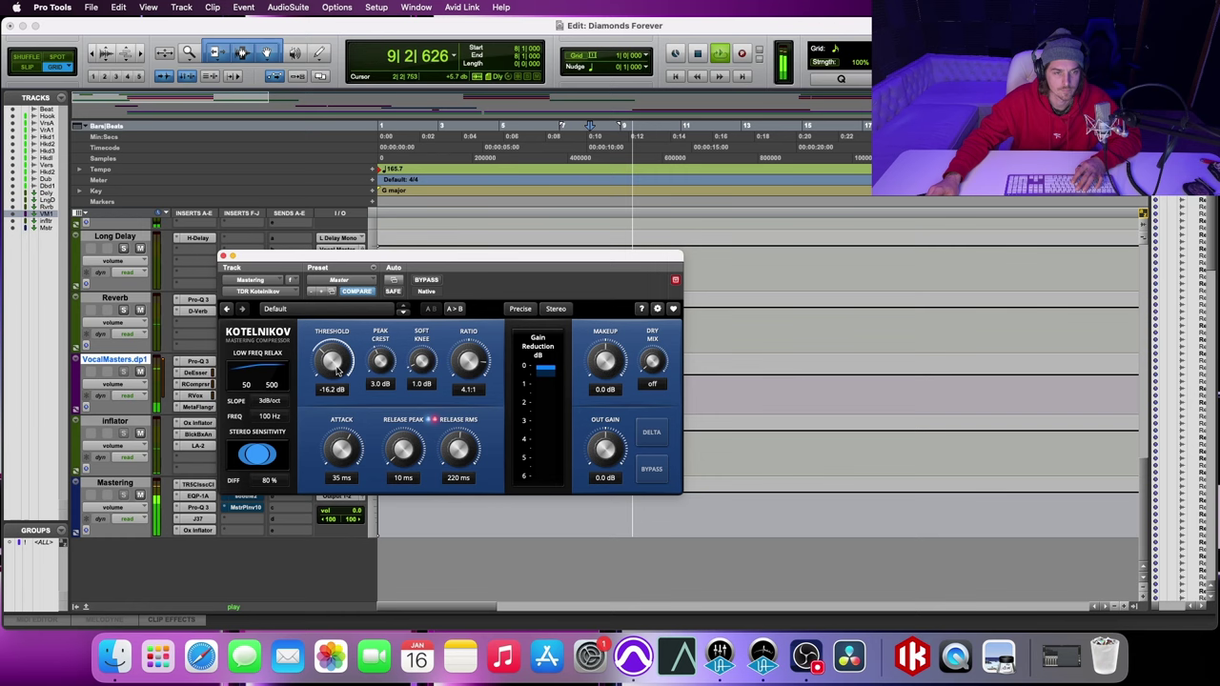
{"action": "scroll", "coordinate": [336, 372], "scroll_direction": "down", "scroll_amount": 5}
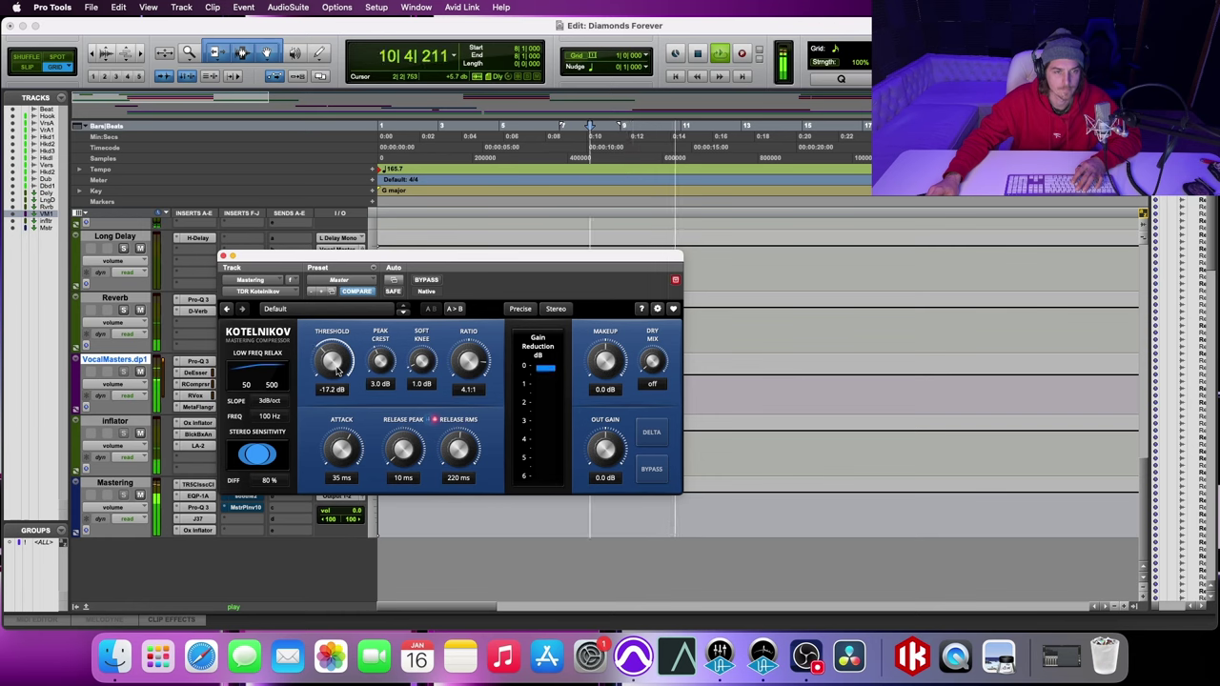
{"action": "scroll", "coordinate": [335, 371], "scroll_direction": "up", "scroll_amount": 5}
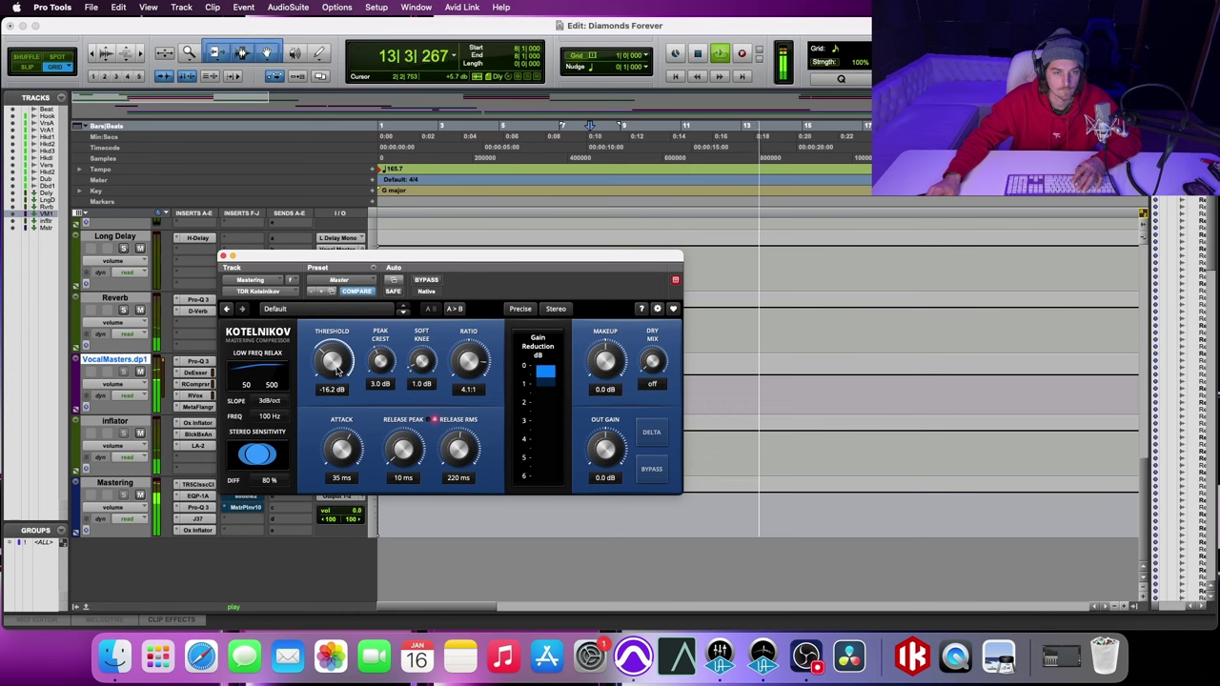
{"action": "scroll", "coordinate": [335, 372], "scroll_direction": "up", "scroll_amount": 1}
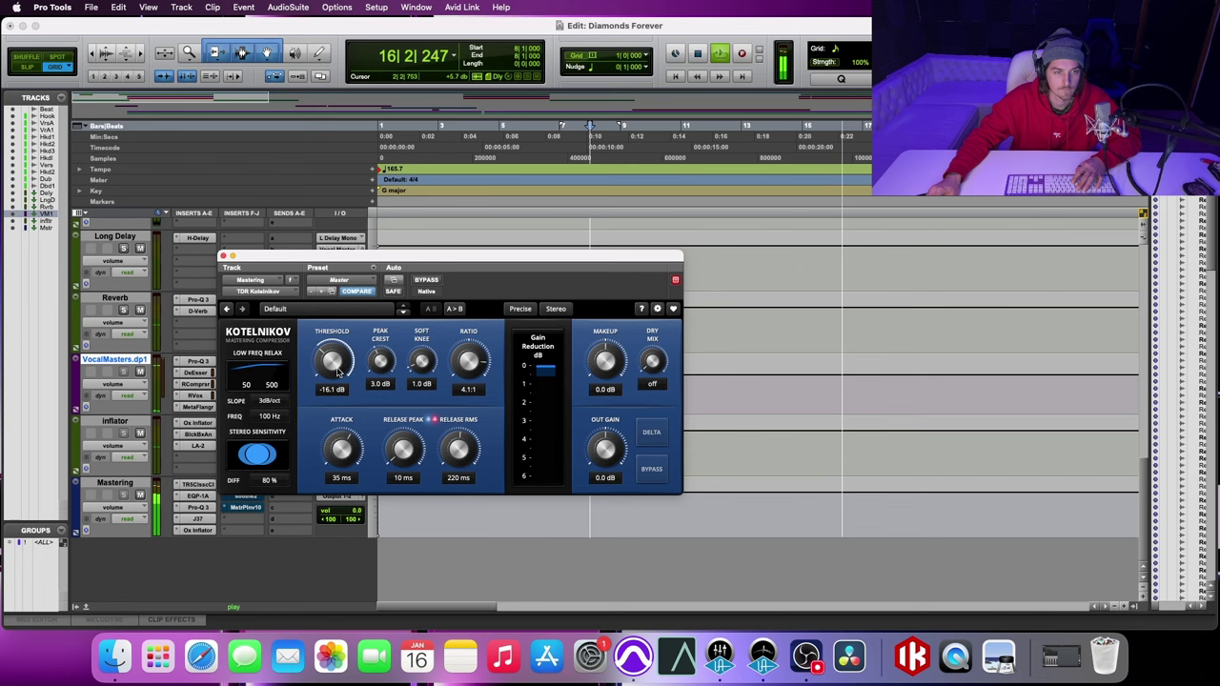
{"action": "scroll", "coordinate": [336, 371], "scroll_direction": "up", "scroll_amount": 1}
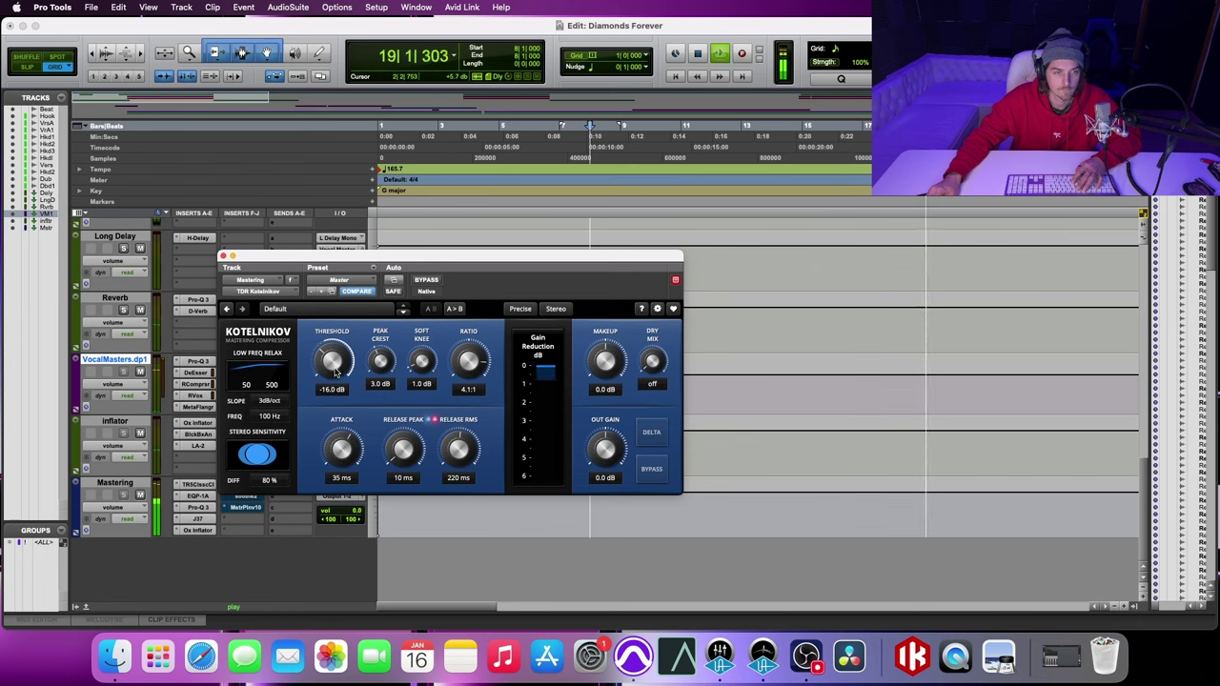
{"action": "key", "text": "space"}
{"action": "key", "text": "space"}
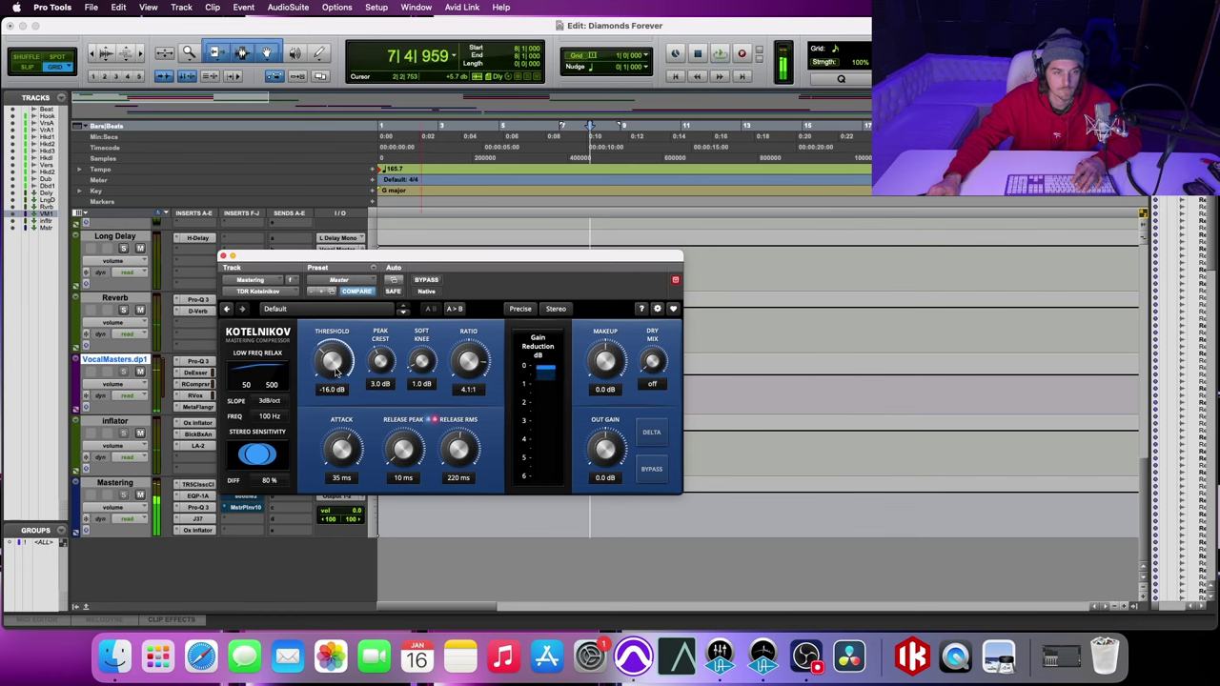
Step: Swap the Kotelnikov window for soothe2 on the Mastering track and inspect its band nodes
{"action": "left_click", "coordinate": [222, 257]}
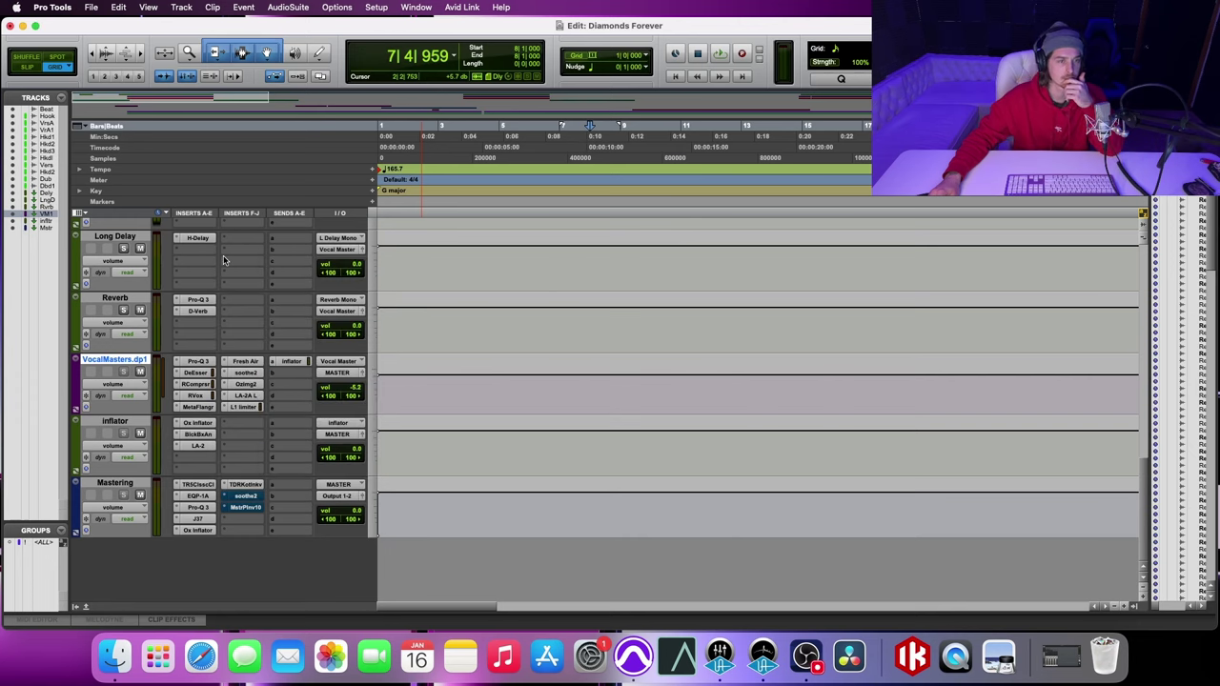
{"action": "left_click", "coordinate": [245, 495]}
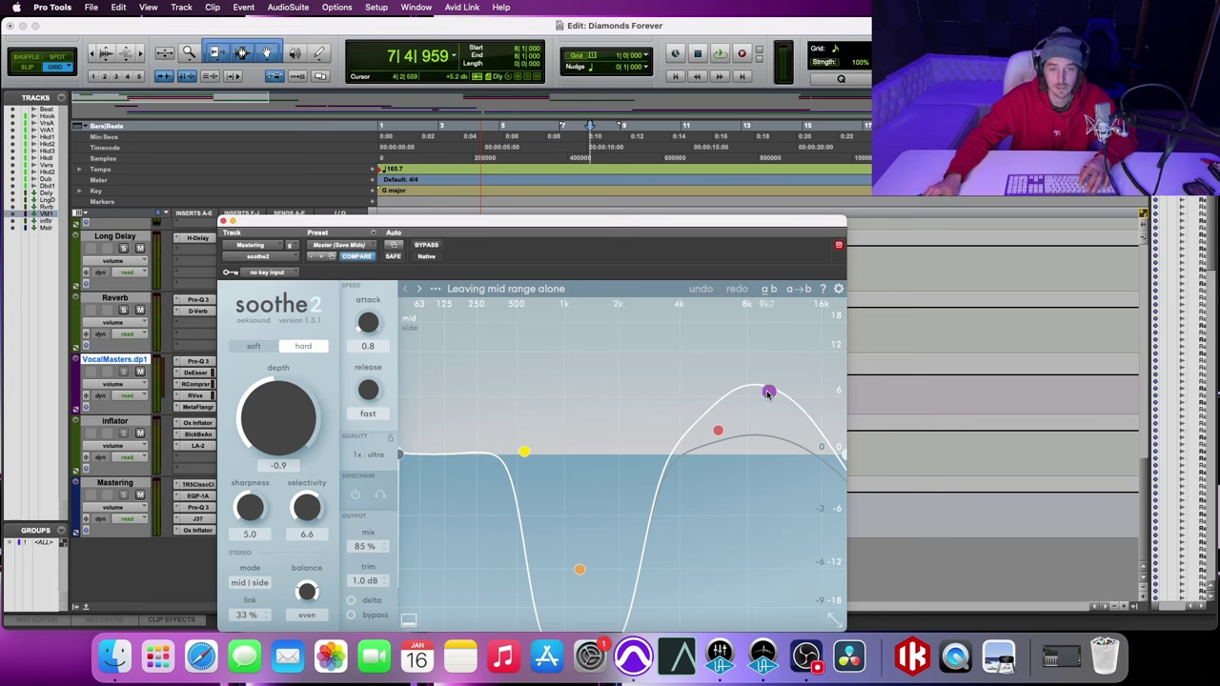
{"action": "mouse_move", "coordinate": [768, 392]}
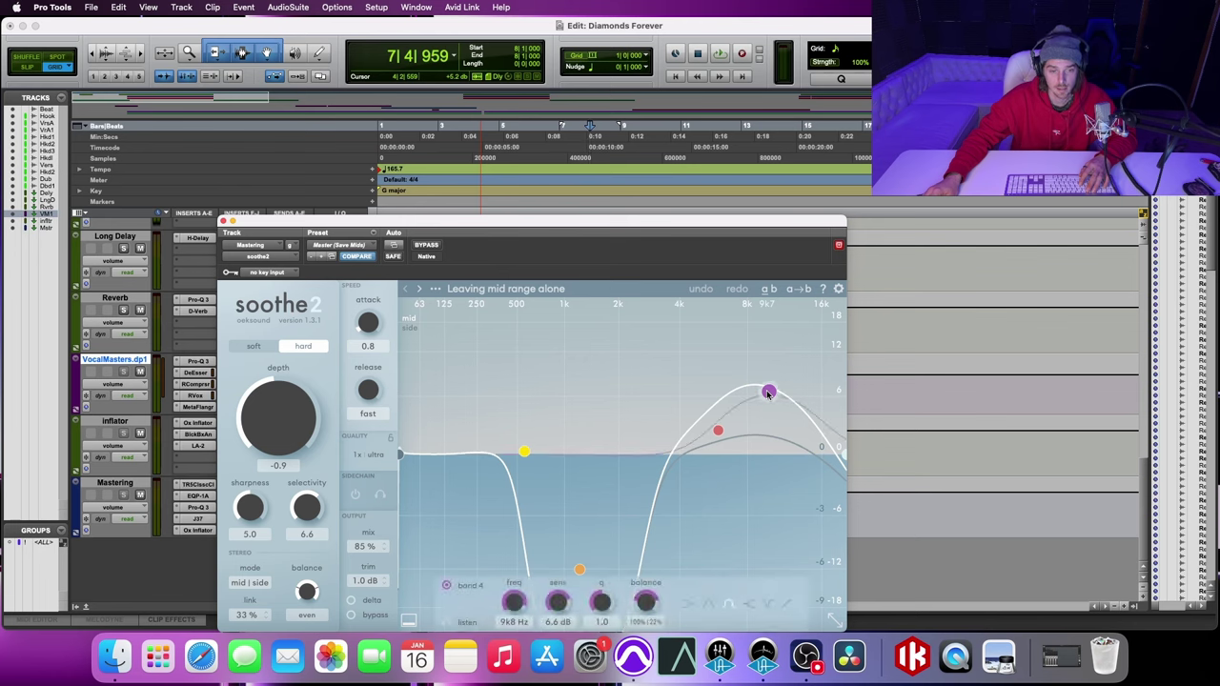
{"action": "mouse_move", "coordinate": [720, 431]}
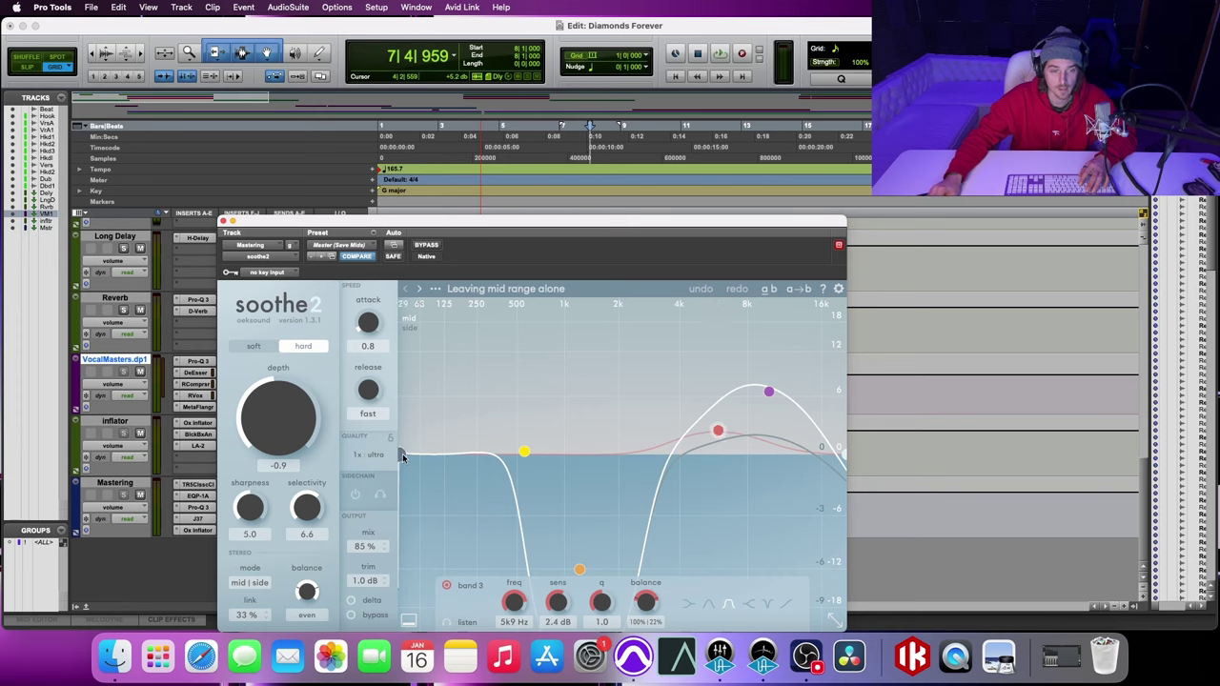
{"action": "mouse_move", "coordinate": [400, 458]}
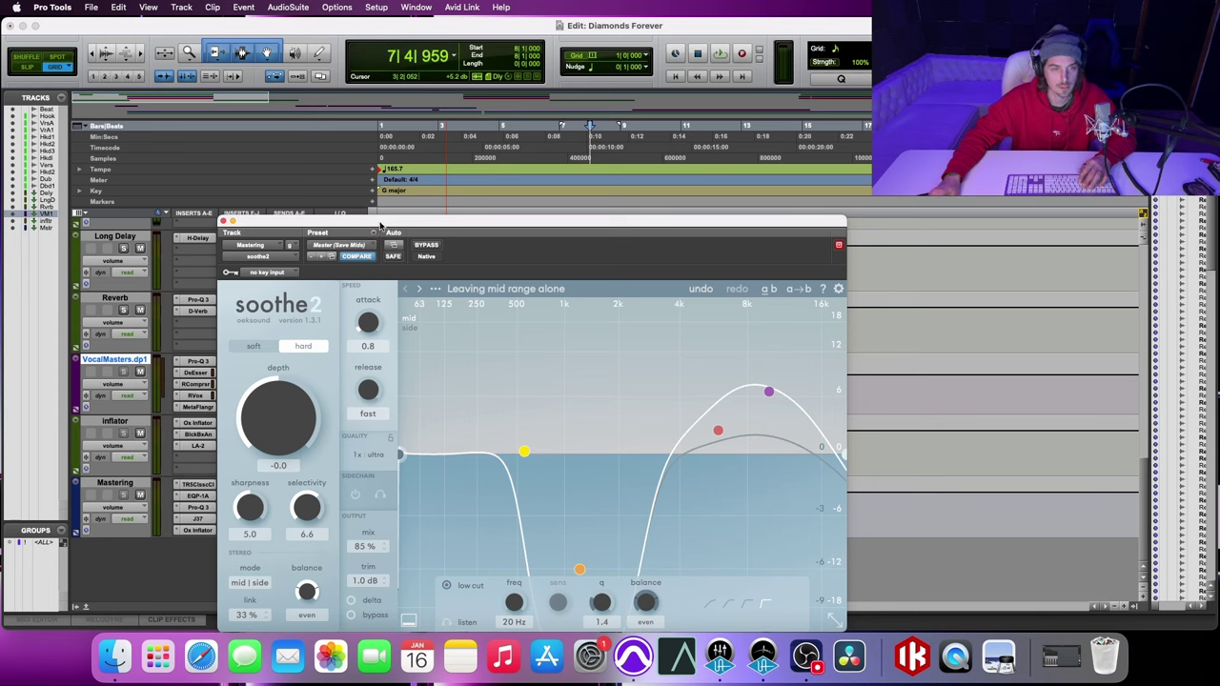
Step: Set soothe2's Depth to -1.0 while the song plays
{"action": "key", "text": "space"}
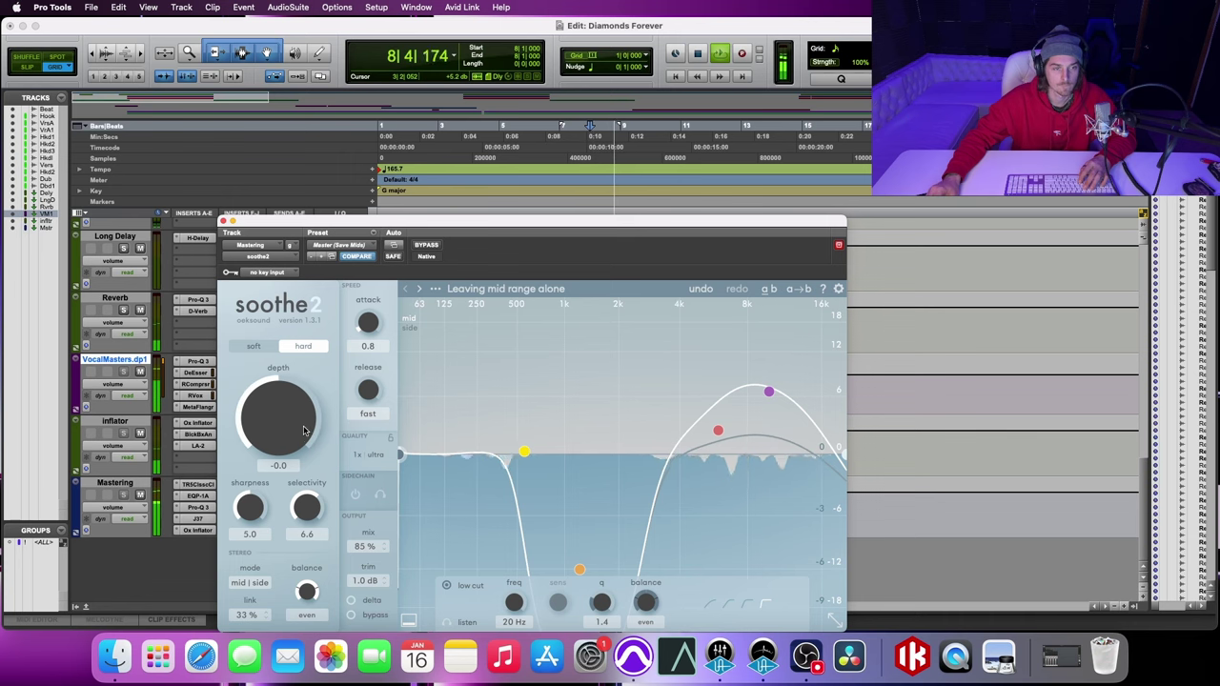
{"action": "mouse_move", "coordinate": [295, 428]}
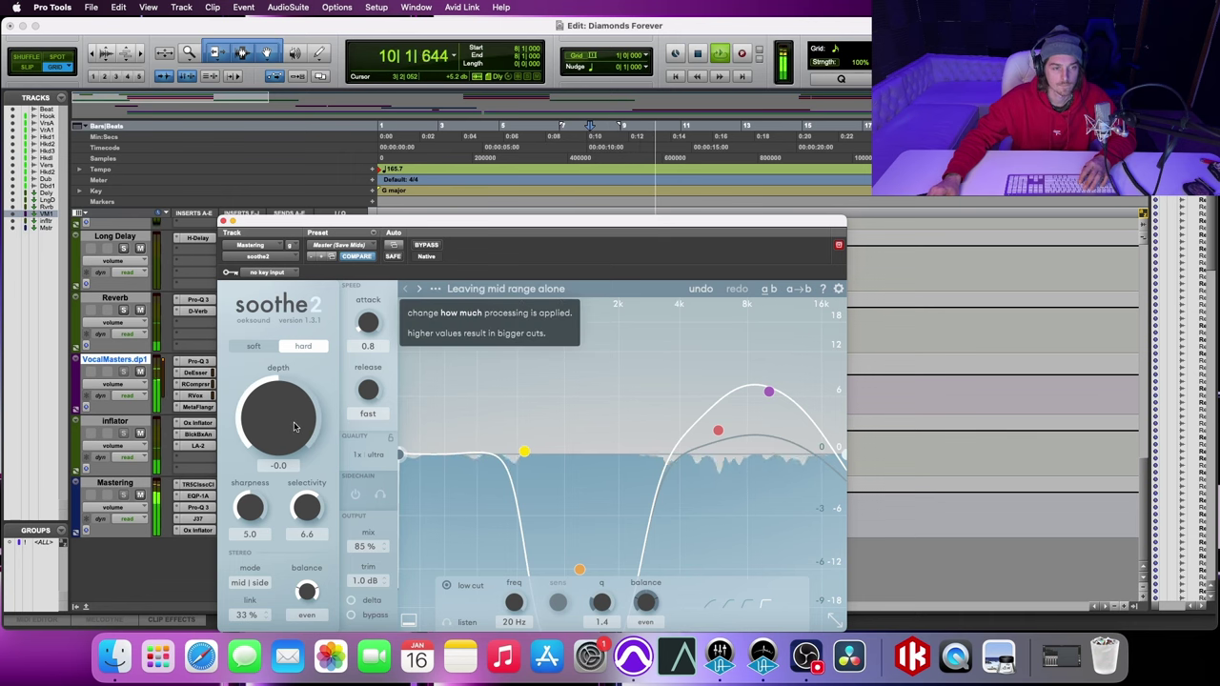
{"action": "left_click_drag", "start_coordinate": [295, 428], "coordinate": [290, 432]}
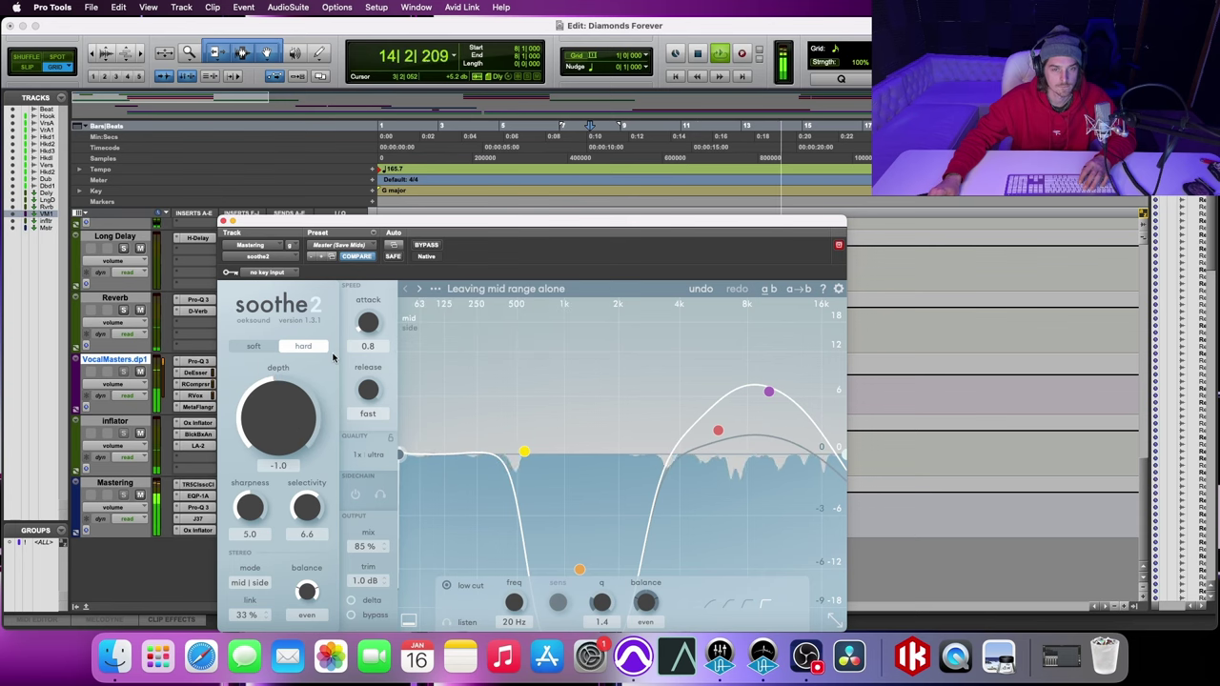
{"action": "key", "text": "space"}
Step: Compare soothe2 bypassed versus active during playback, leaving it on
{"action": "left_click", "coordinate": [420, 248]}
{"action": "key", "text": "space"}
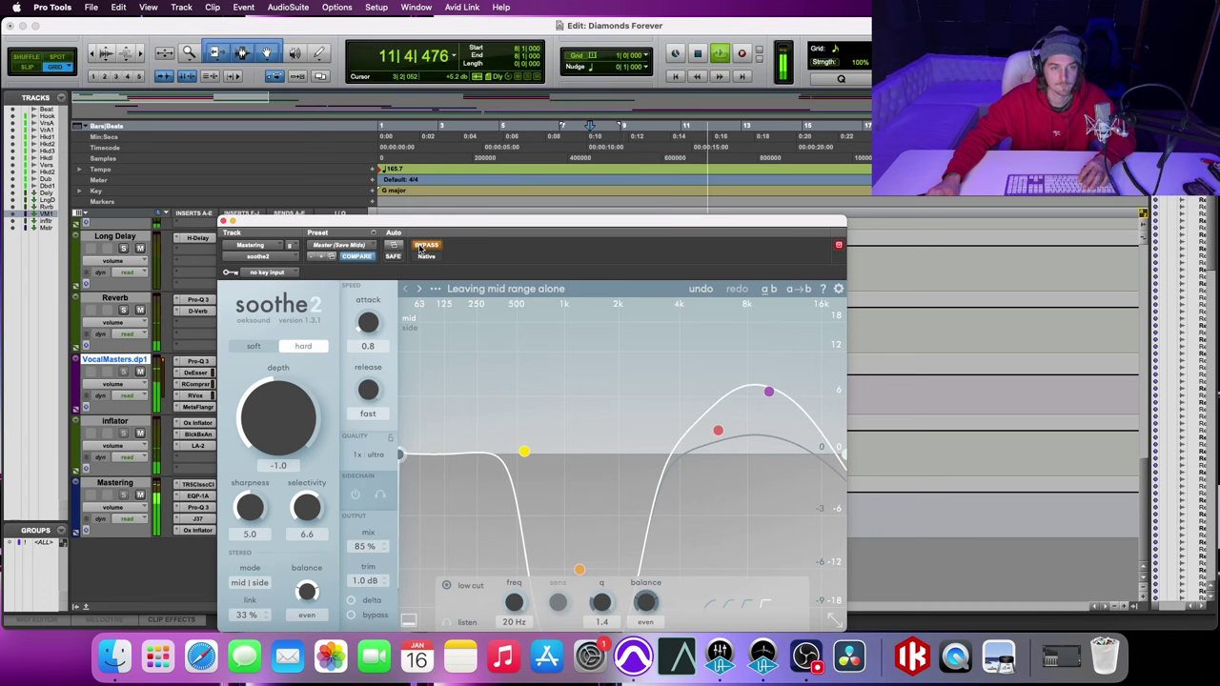
{"action": "left_click", "coordinate": [419, 248]}
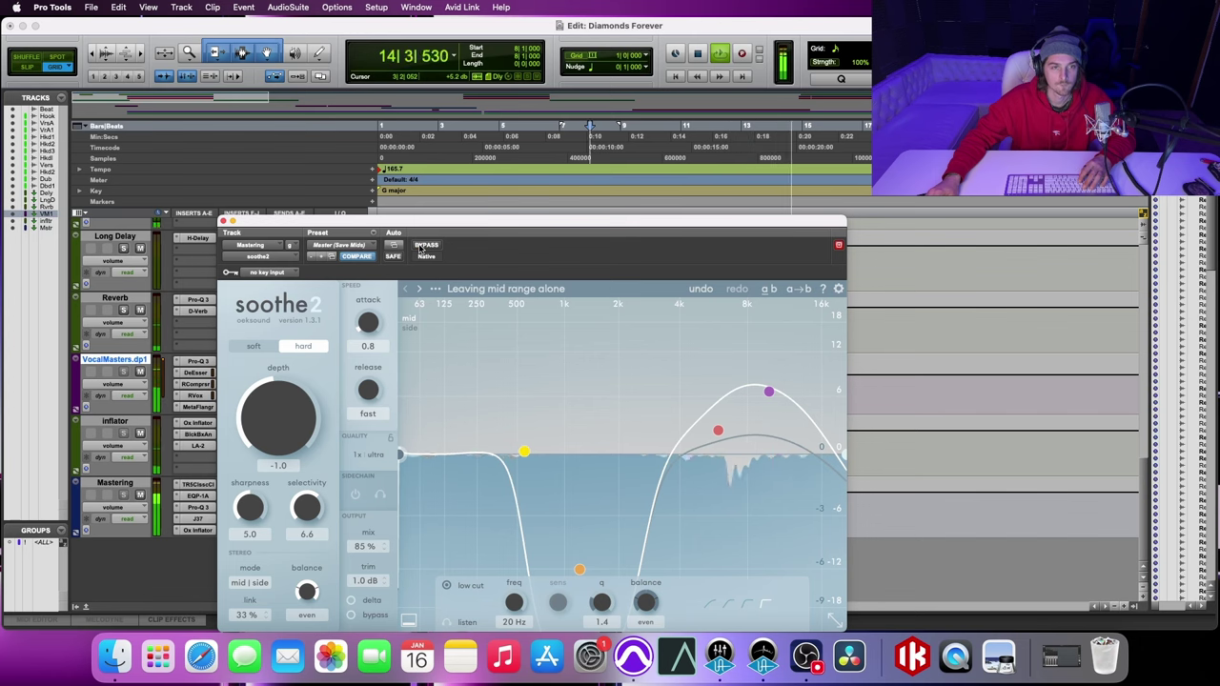
{"action": "key", "text": "space"}
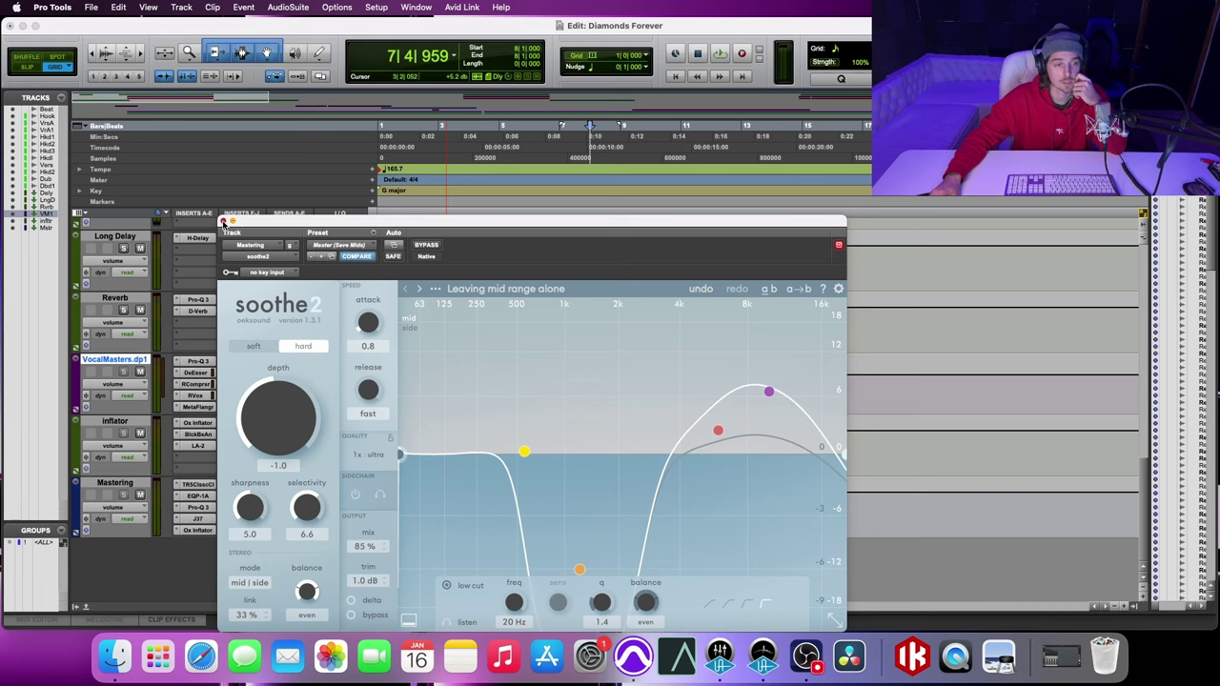
Step: Replace the soothe2 window with Master Plan on the Mastering bus and reset Loud to 0.00 dB
{"action": "left_click", "coordinate": [223, 222]}
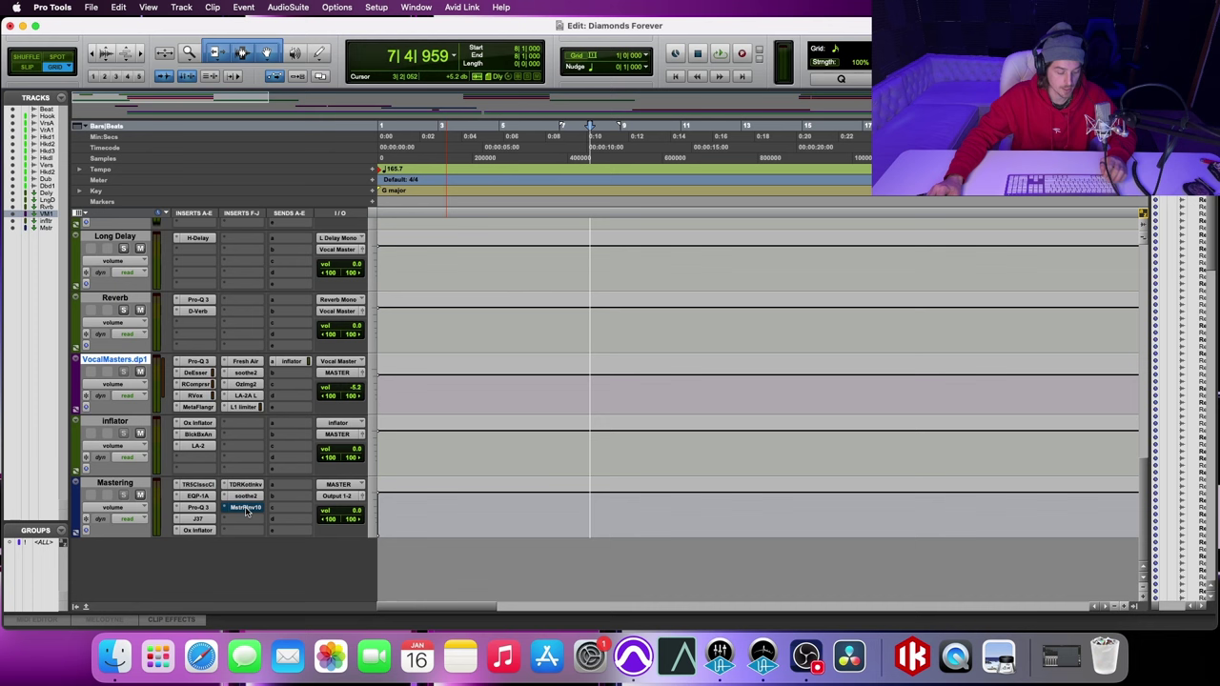
{"action": "left_click", "coordinate": [243, 508]}
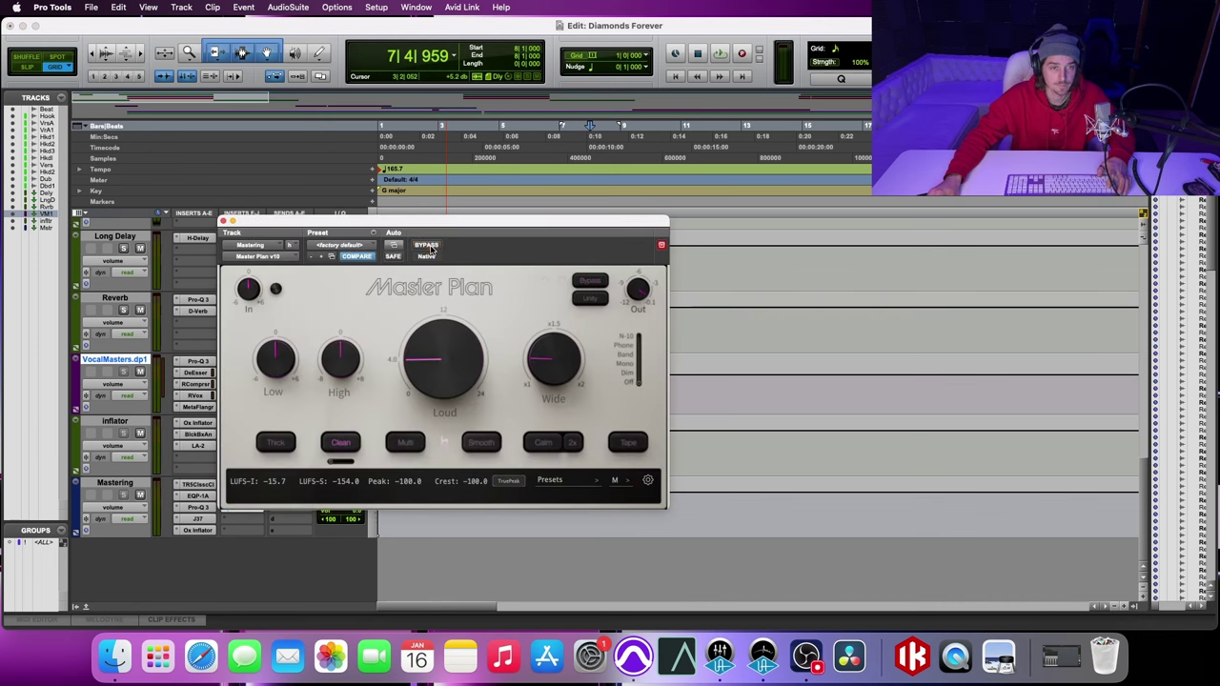
{"action": "left_click", "coordinate": [436, 365], "text": "alt"}
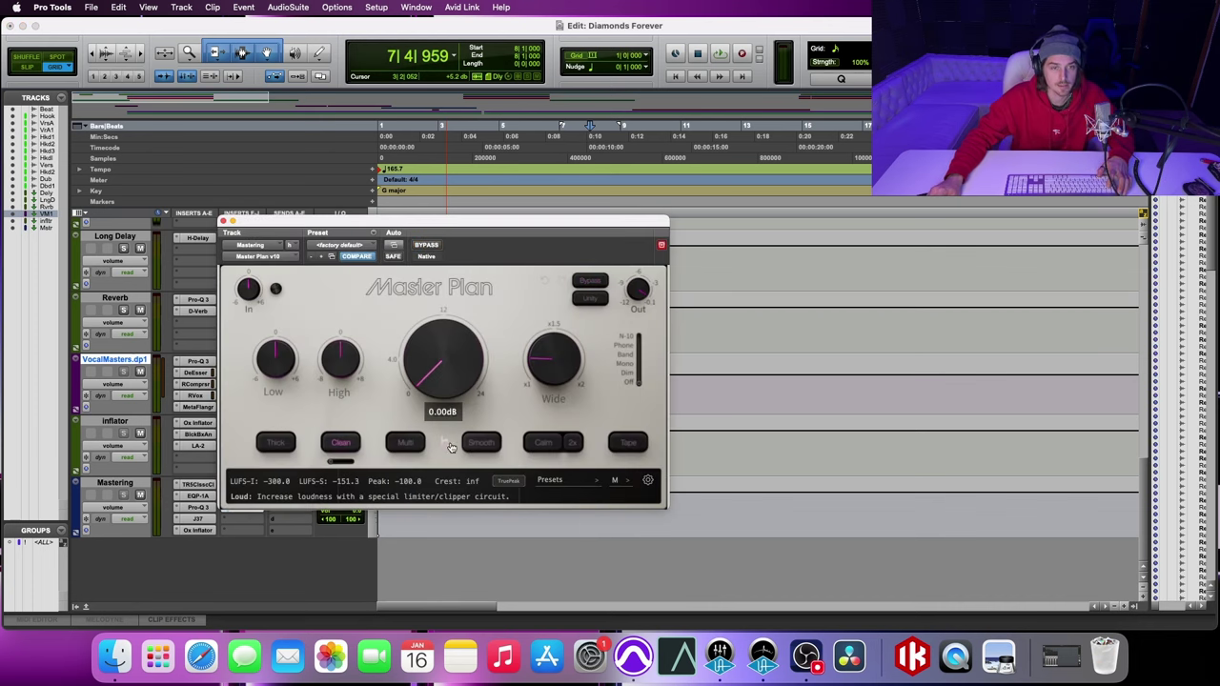
{"action": "mouse_move", "coordinate": [554, 366]}
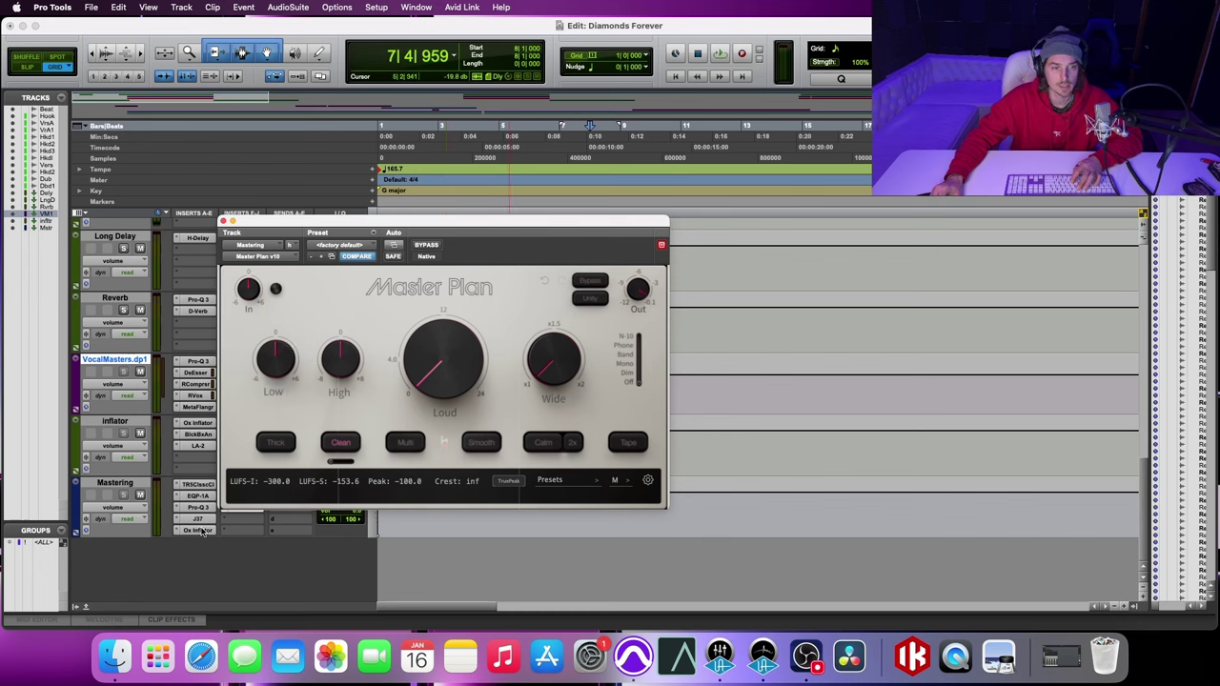
{"action": "mouse_move", "coordinate": [282, 354]}
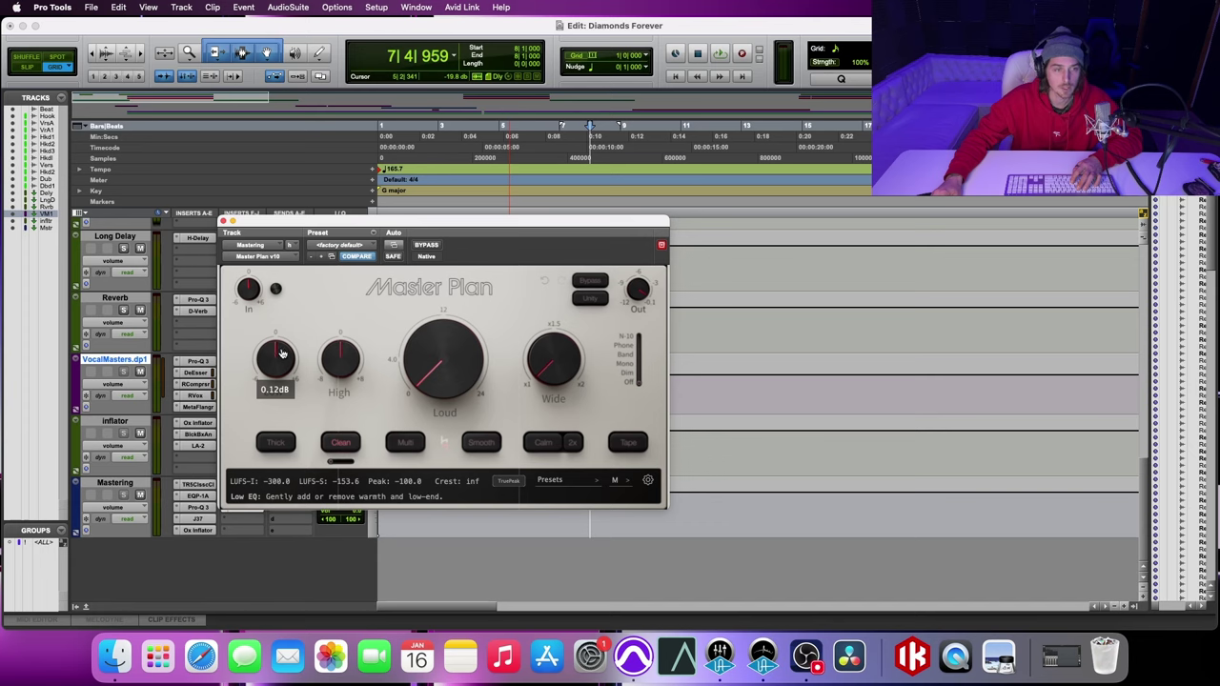
{"action": "mouse_move", "coordinate": [340, 359]}
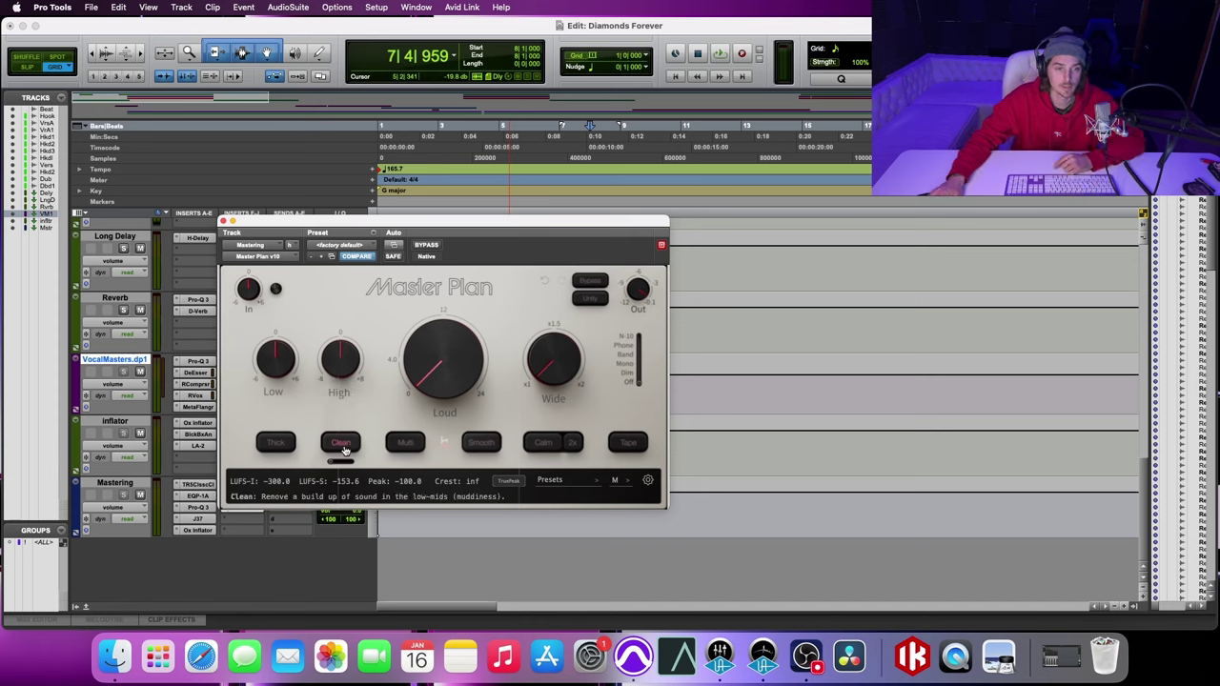
{"action": "mouse_move", "coordinate": [329, 464]}
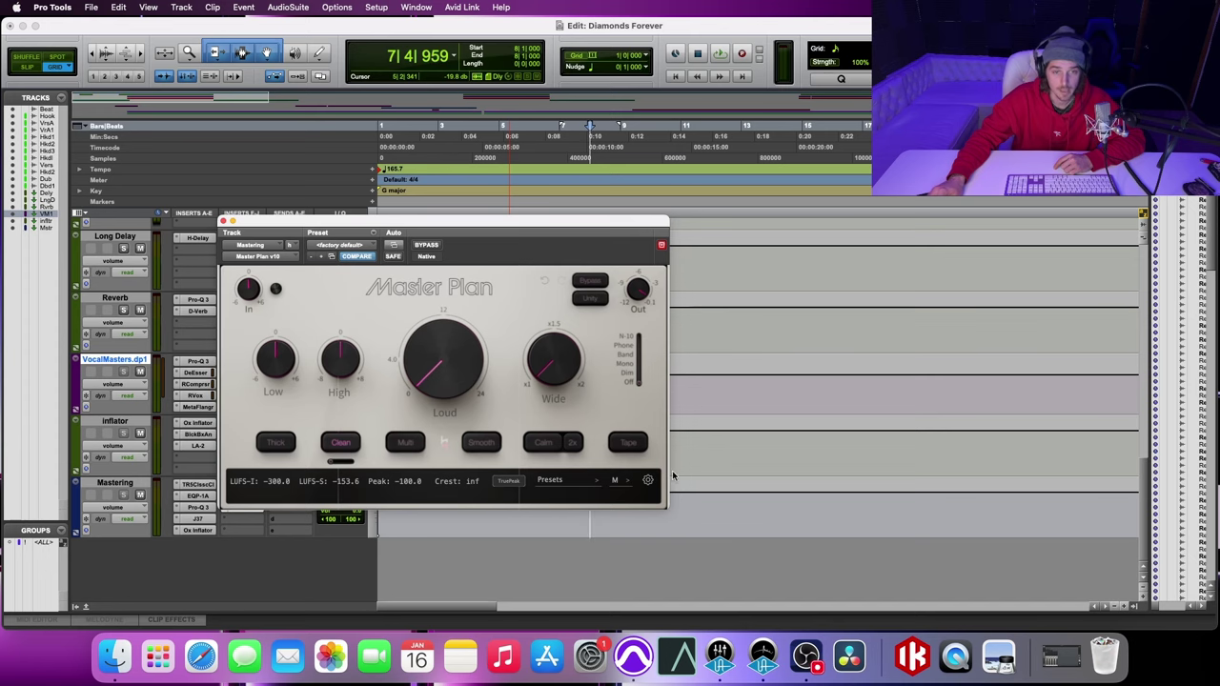
{"action": "mouse_move", "coordinate": [636, 294]}
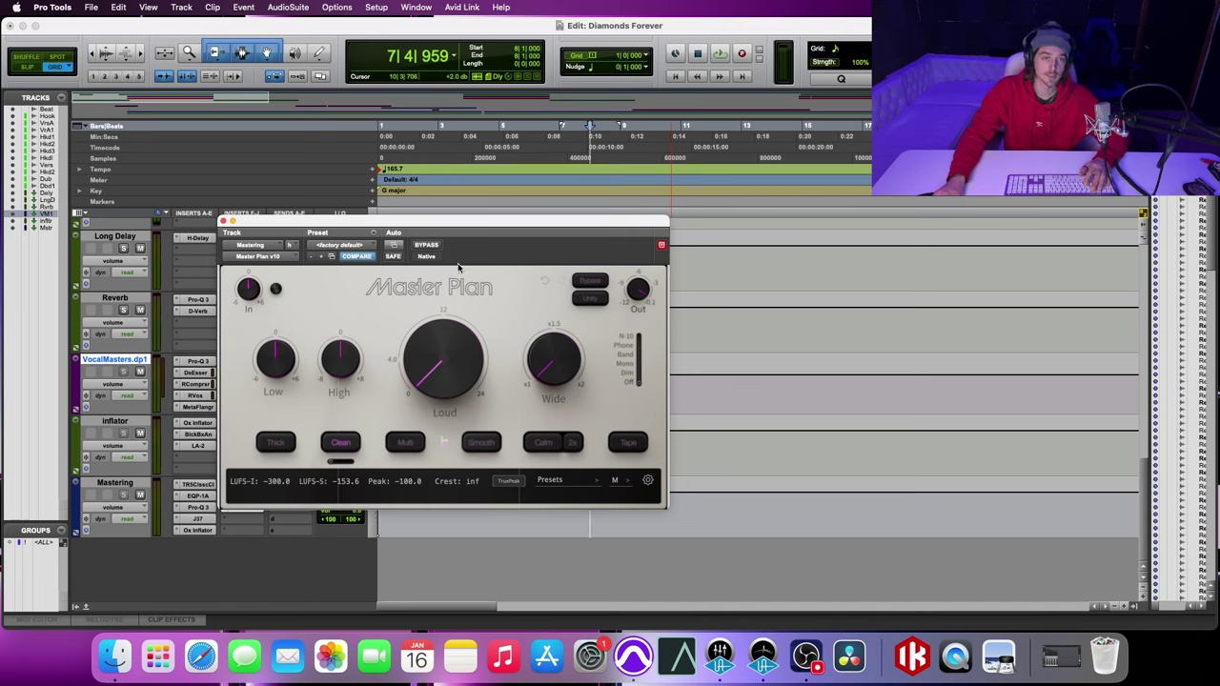
Step: Raise Master Plan's Wide control to about 1.15x during playback
{"action": "mouse_move", "coordinate": [457, 375]}
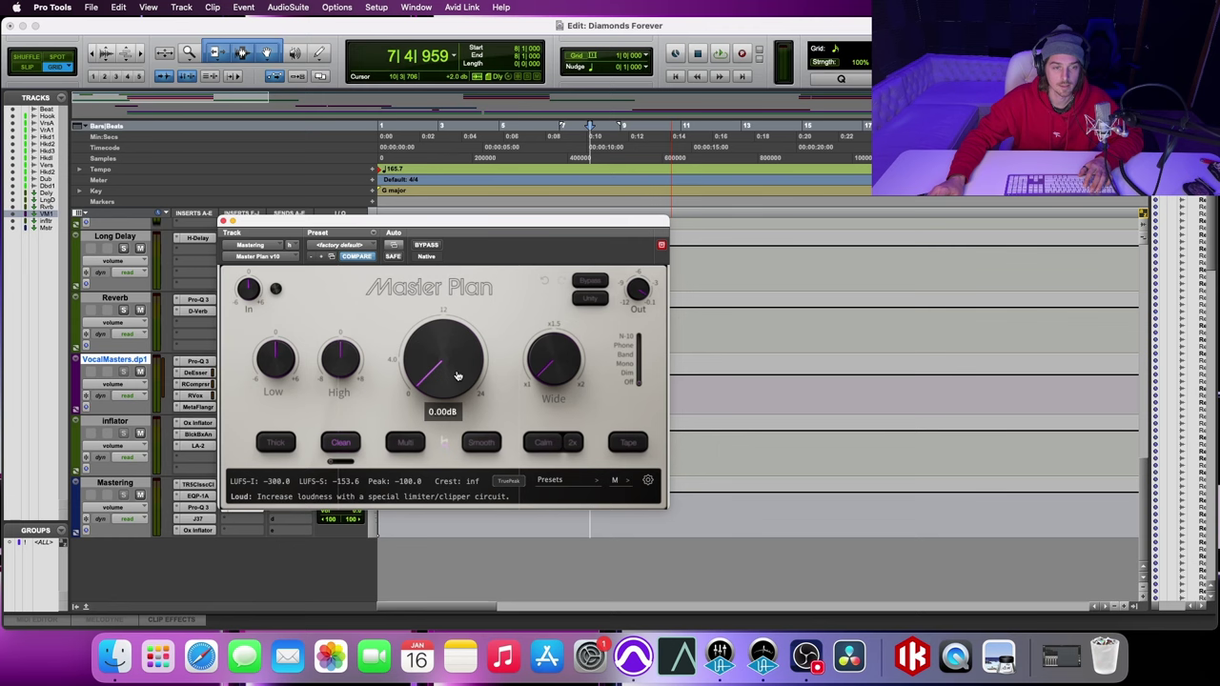
{"action": "mouse_move", "coordinate": [553, 391]}
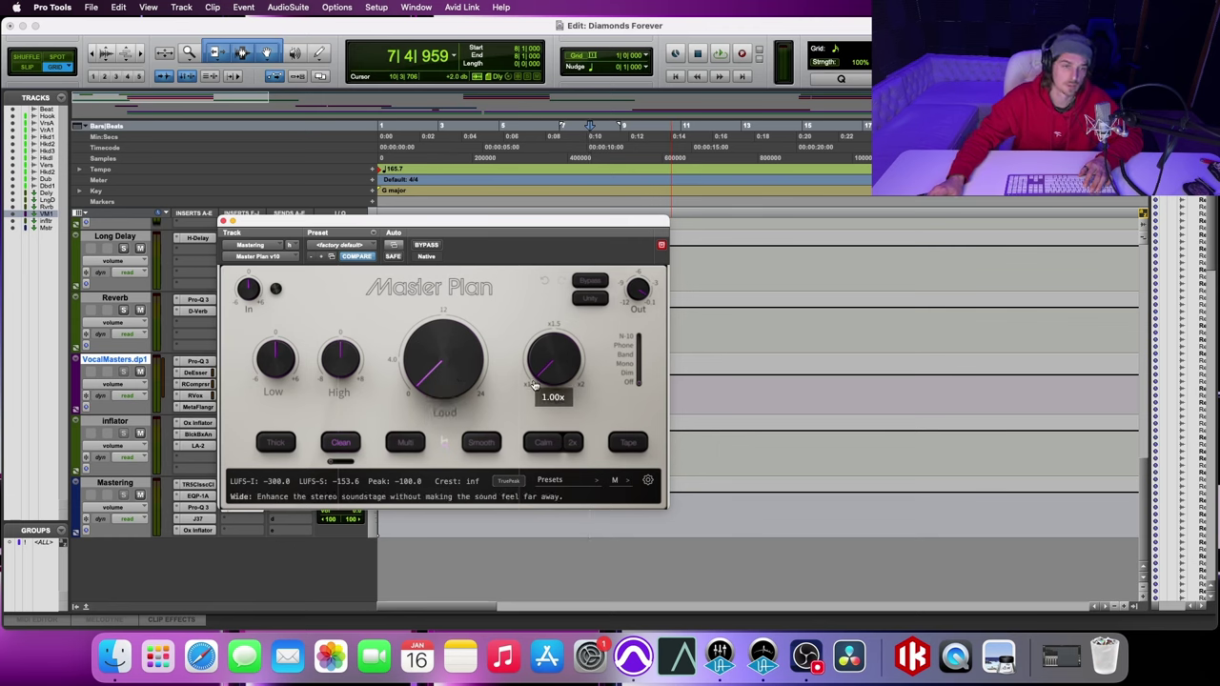
{"action": "key", "text": "space"}
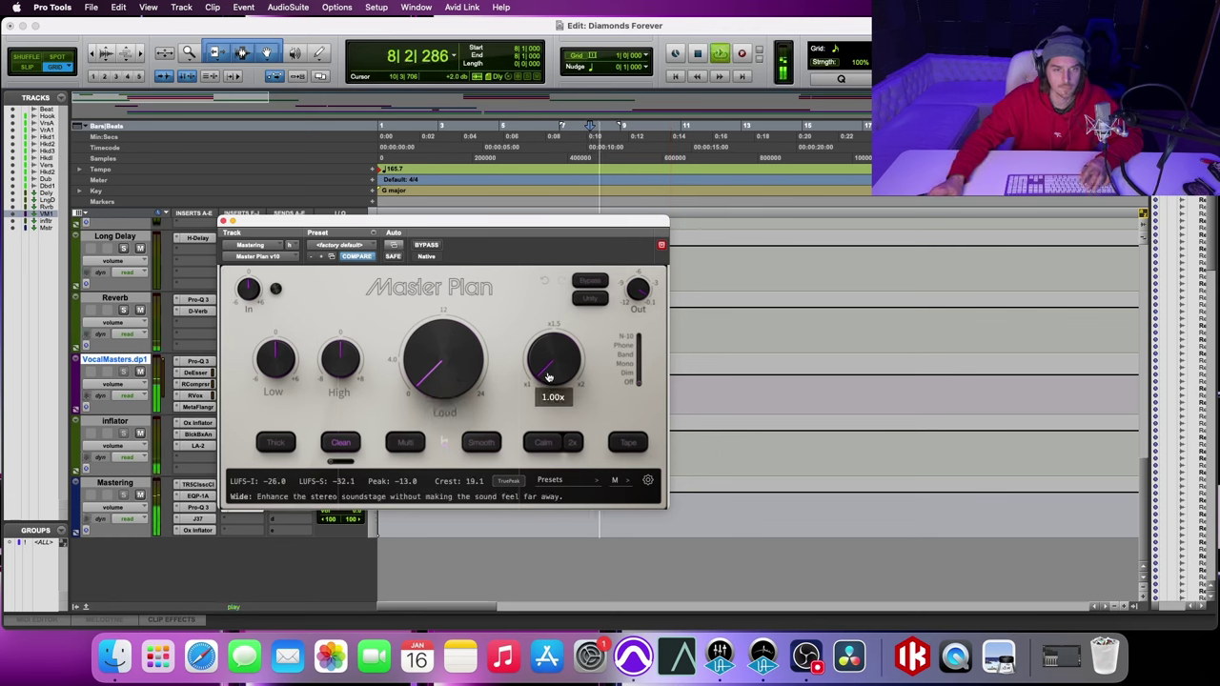
{"action": "mouse_move", "coordinate": [548, 376]}
{"action": "left_mouse_down"}
{"action": "mouse_move", "coordinate": [544, 352]}
{"action": "mouse_move", "coordinate": [545, 363]}
{"action": "left_mouse_up"}
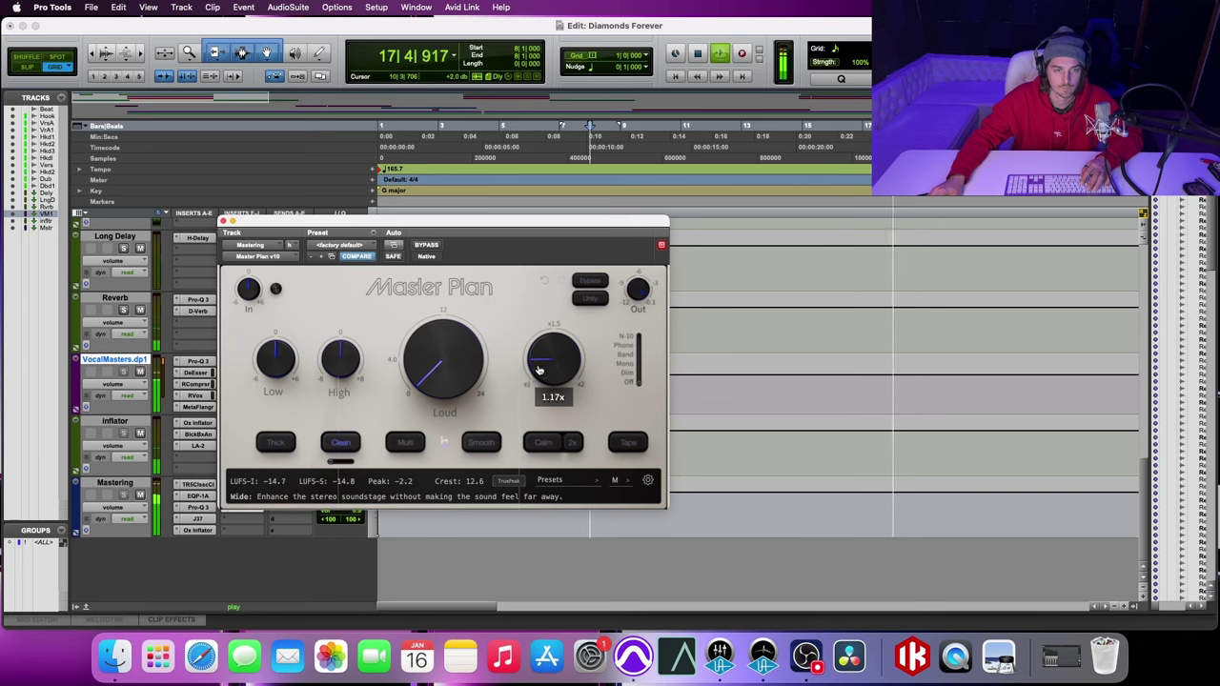
{"action": "mouse_move", "coordinate": [538, 372]}
{"action": "left_mouse_down"}
{"action": "mouse_move", "coordinate": [541, 357]}
{"action": "mouse_move", "coordinate": [540, 374]}
{"action": "left_mouse_up"}
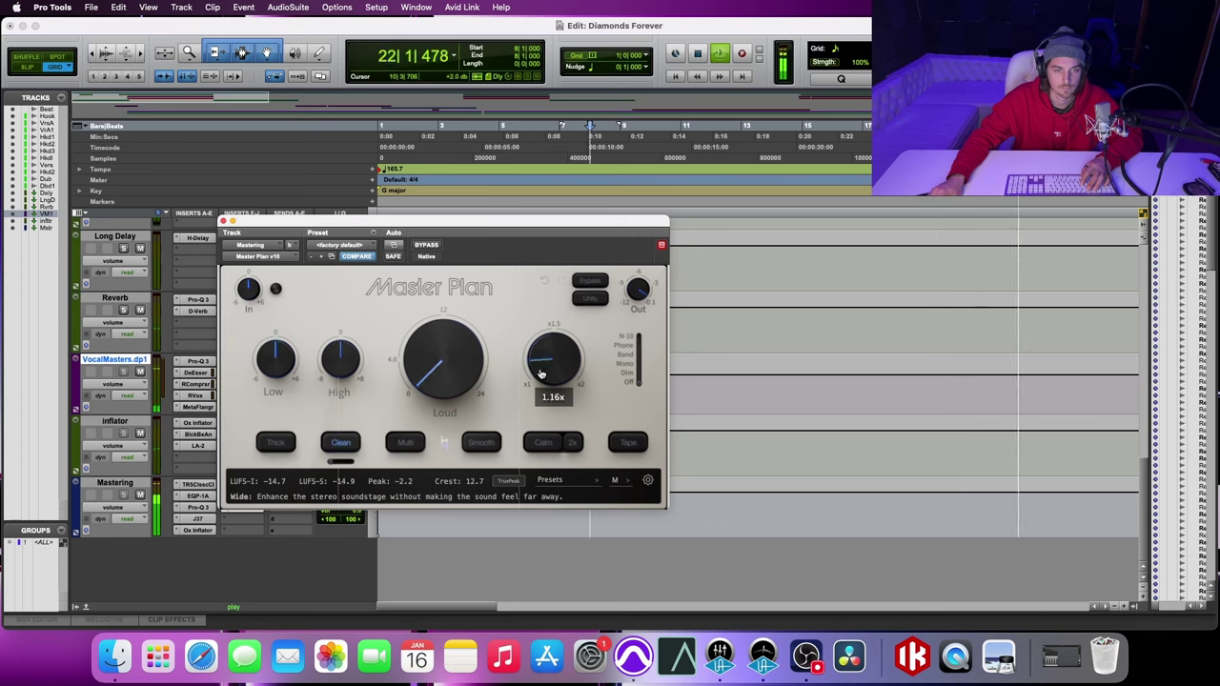
{"action": "key", "text": "space"}
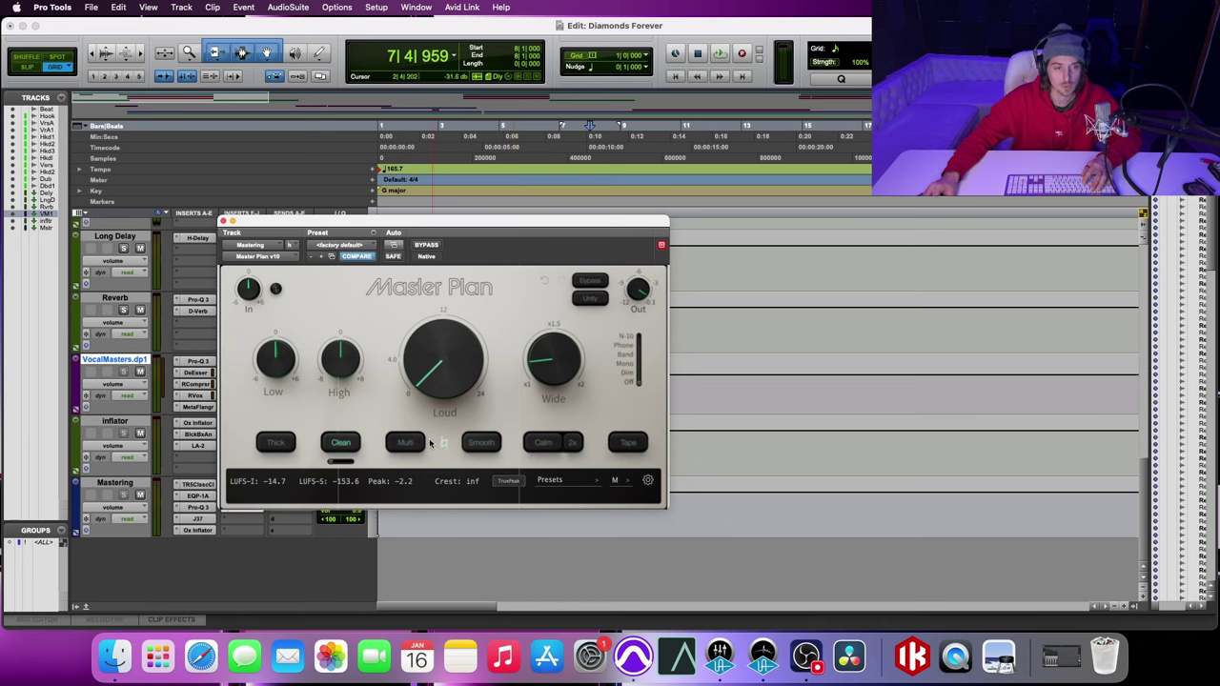
{"action": "mouse_move", "coordinate": [434, 398]}
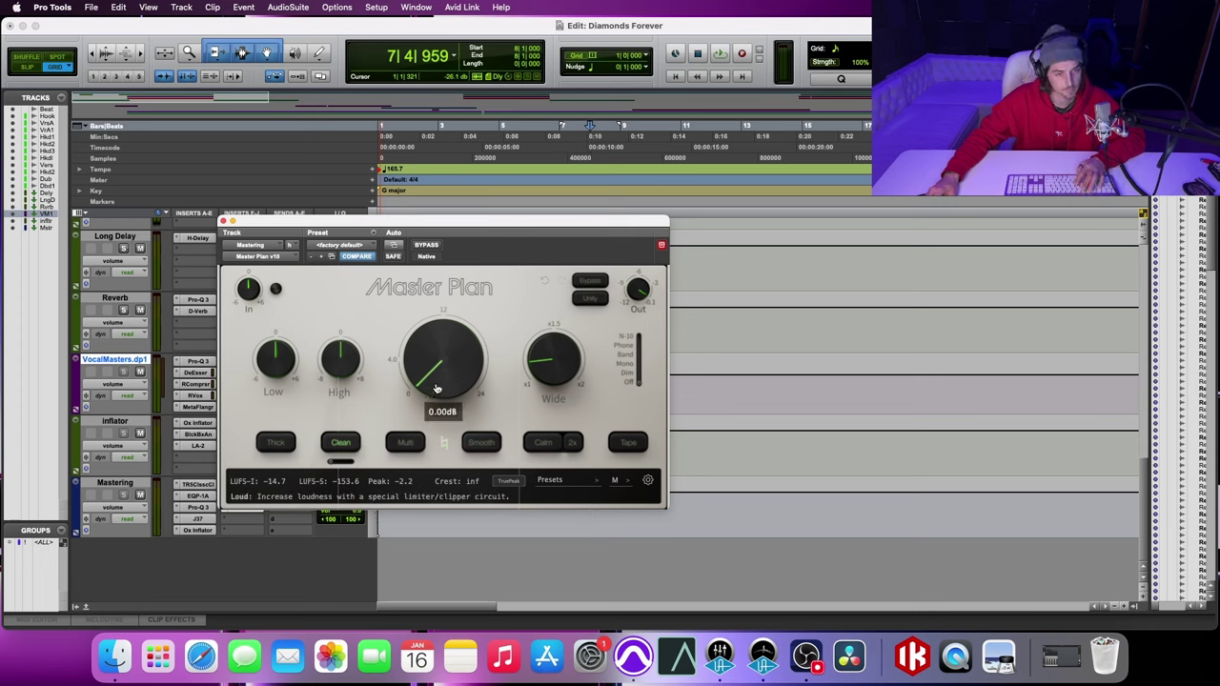
Step: Briefly audition the song, then engage Master Plan's Unity gain matching
{"action": "key", "text": "space"}
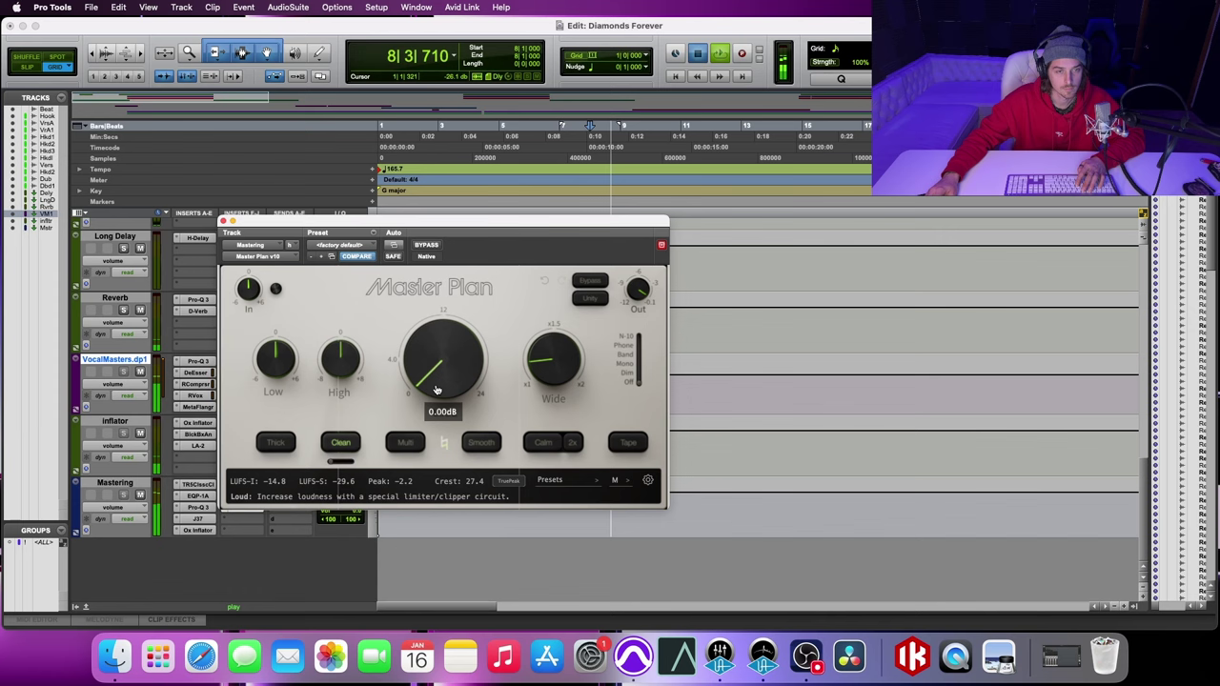
{"action": "key", "text": "space"}
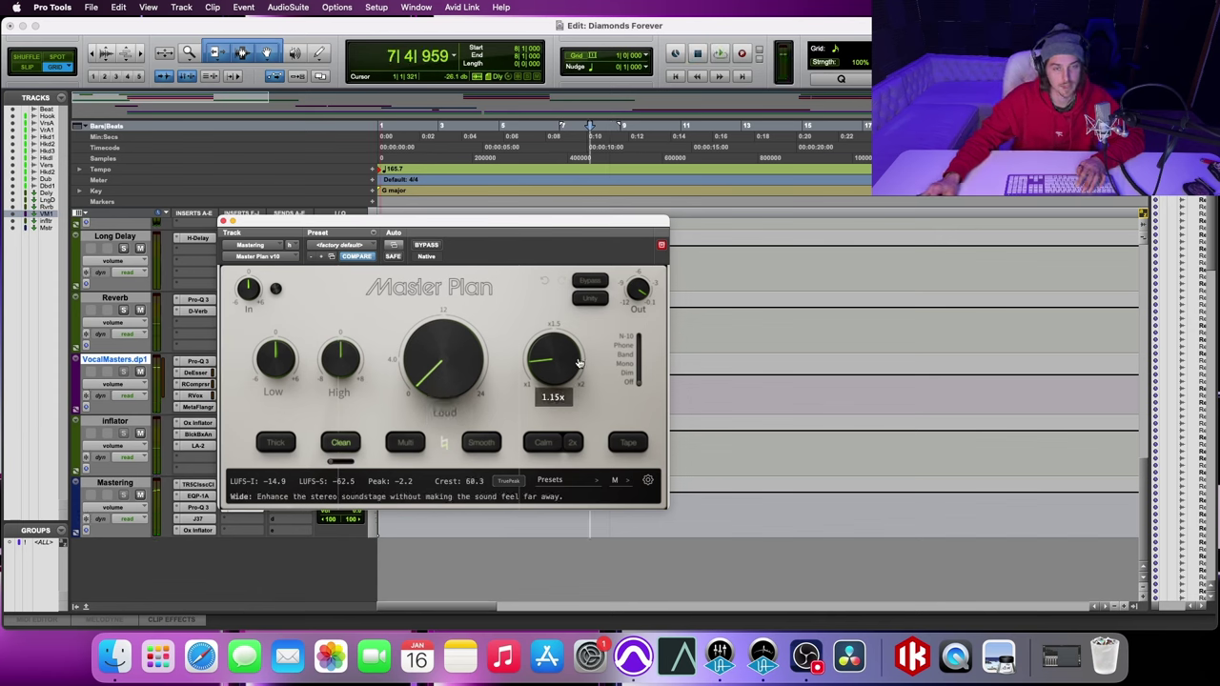
{"action": "left_click", "coordinate": [583, 301]}
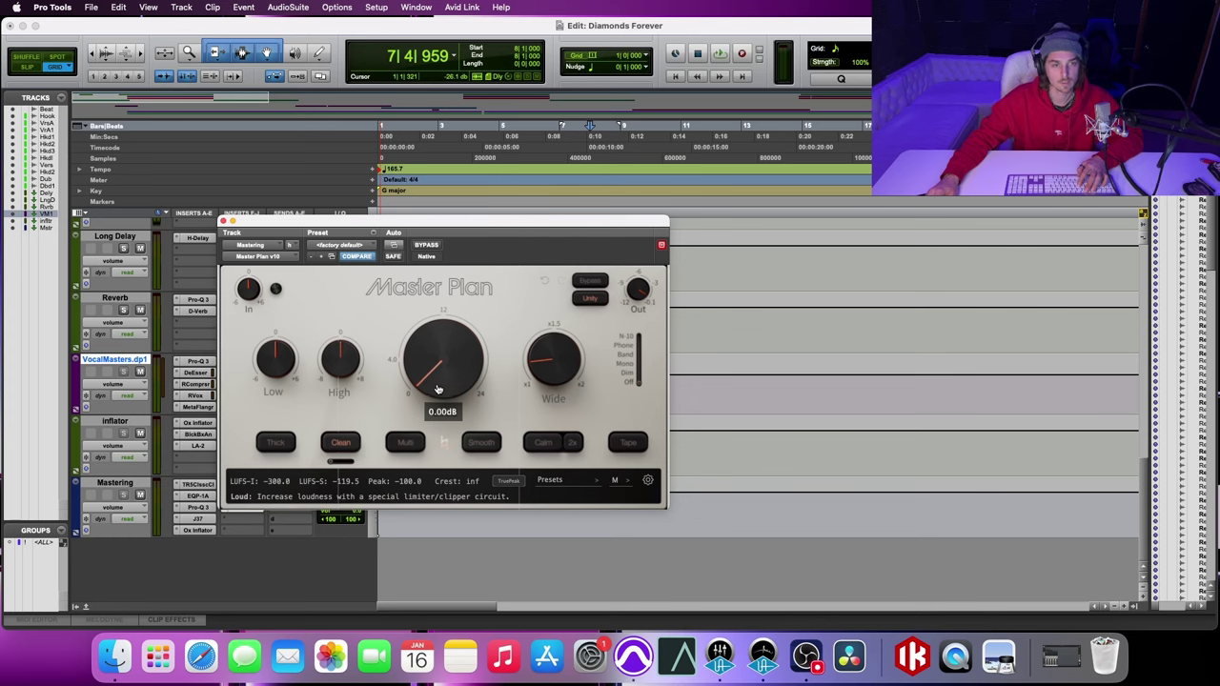
Step: Push Master Plan's Loud to about 3.7 dB during playback, reaching roughly -10.6 LUFS integrated
{"action": "key", "text": "space"}
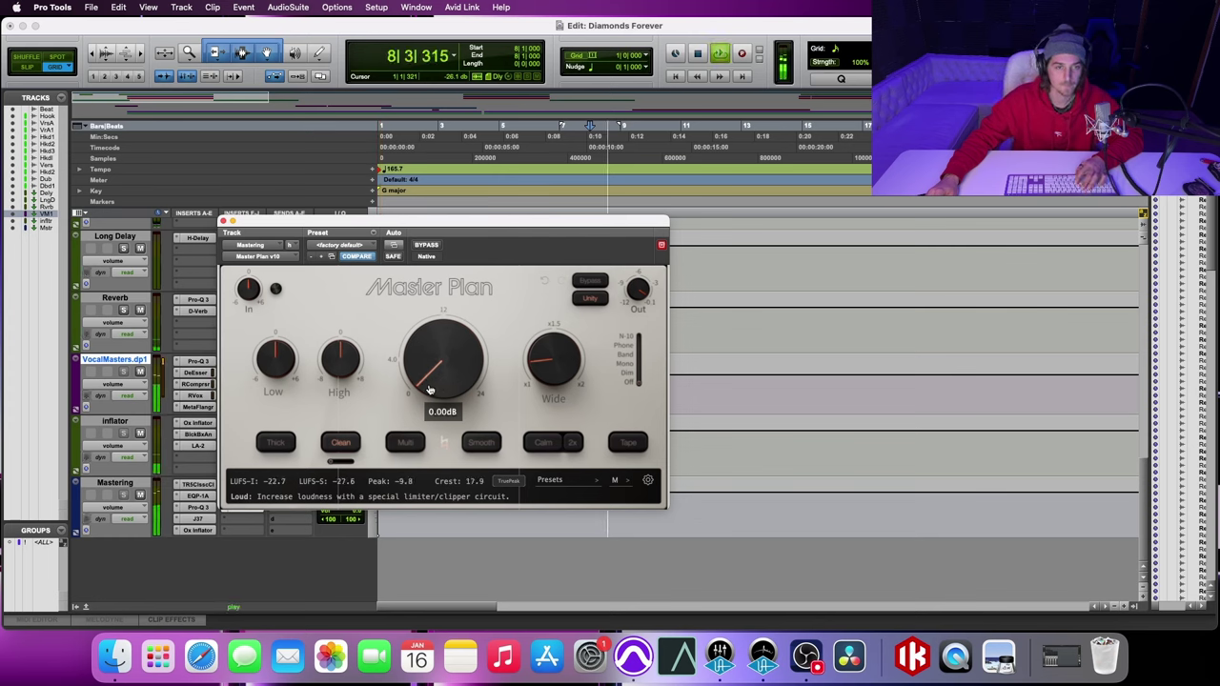
{"action": "mouse_move", "coordinate": [429, 389]}
{"action": "left_mouse_down"}
{"action": "mouse_move", "coordinate": [436, 356]}
{"action": "mouse_move", "coordinate": [433, 374]}
{"action": "left_mouse_up"}
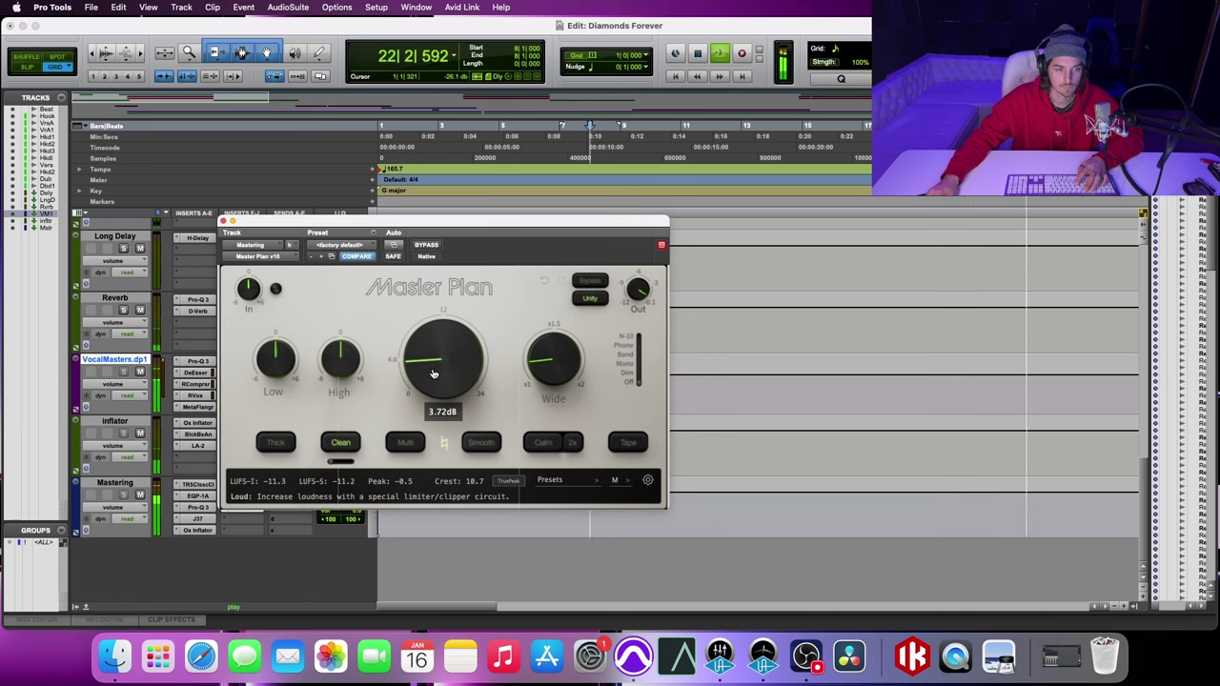
{"action": "scroll", "coordinate": [425, 372], "scroll_direction": "down", "scroll_amount": 1}
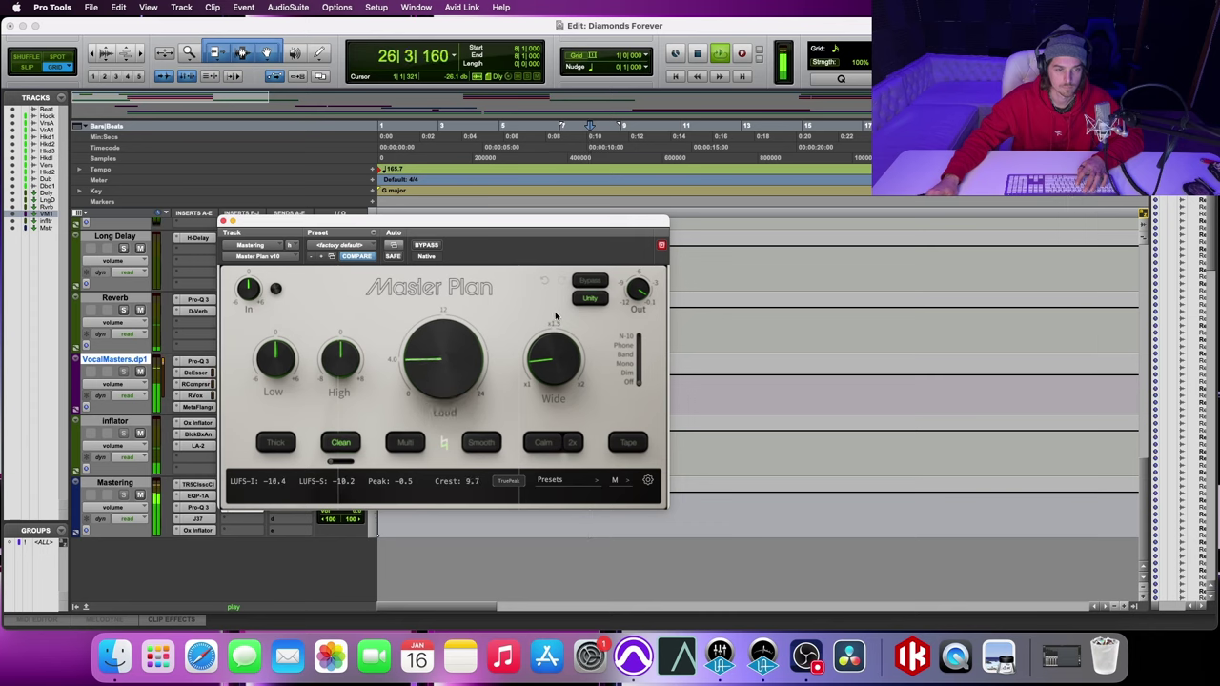
{"action": "key", "text": "space"}
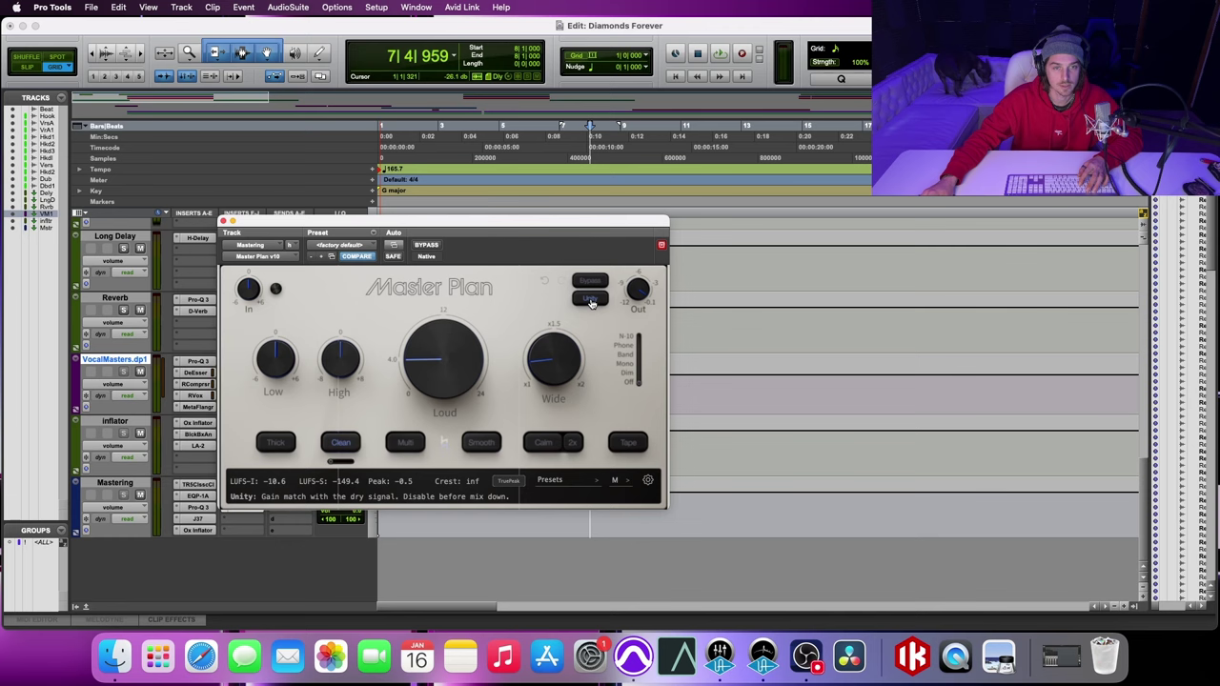
{"action": "key", "text": "space"}
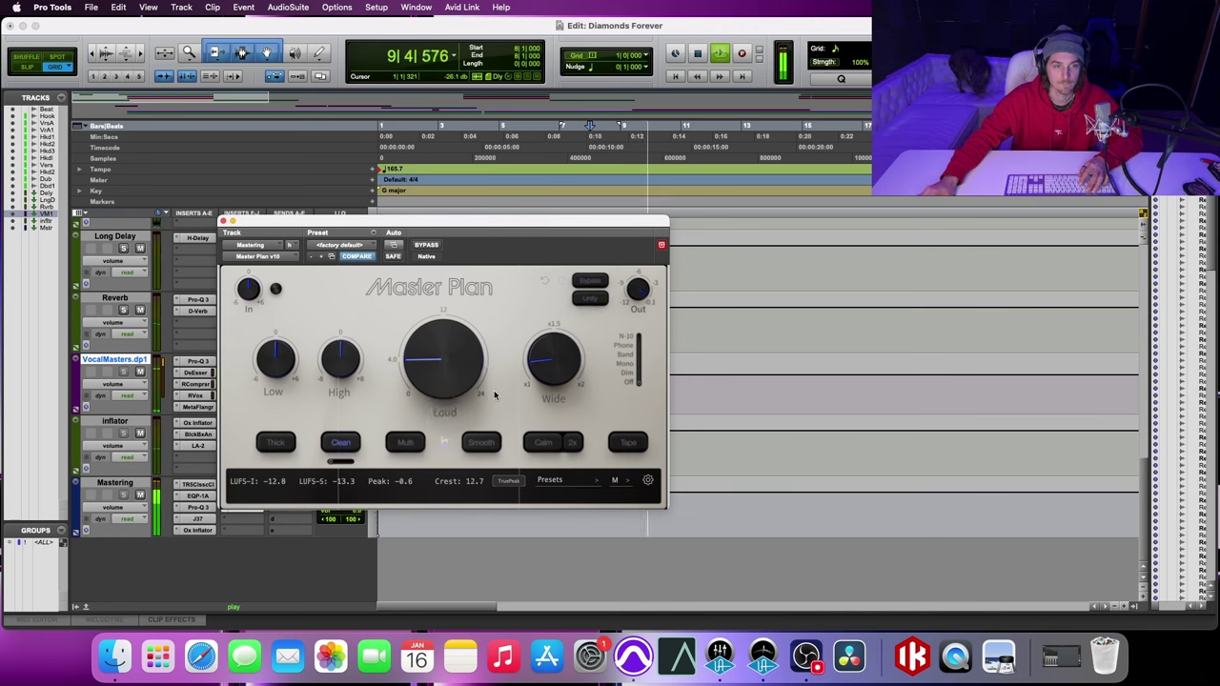
{"action": "mouse_move", "coordinate": [470, 385]}
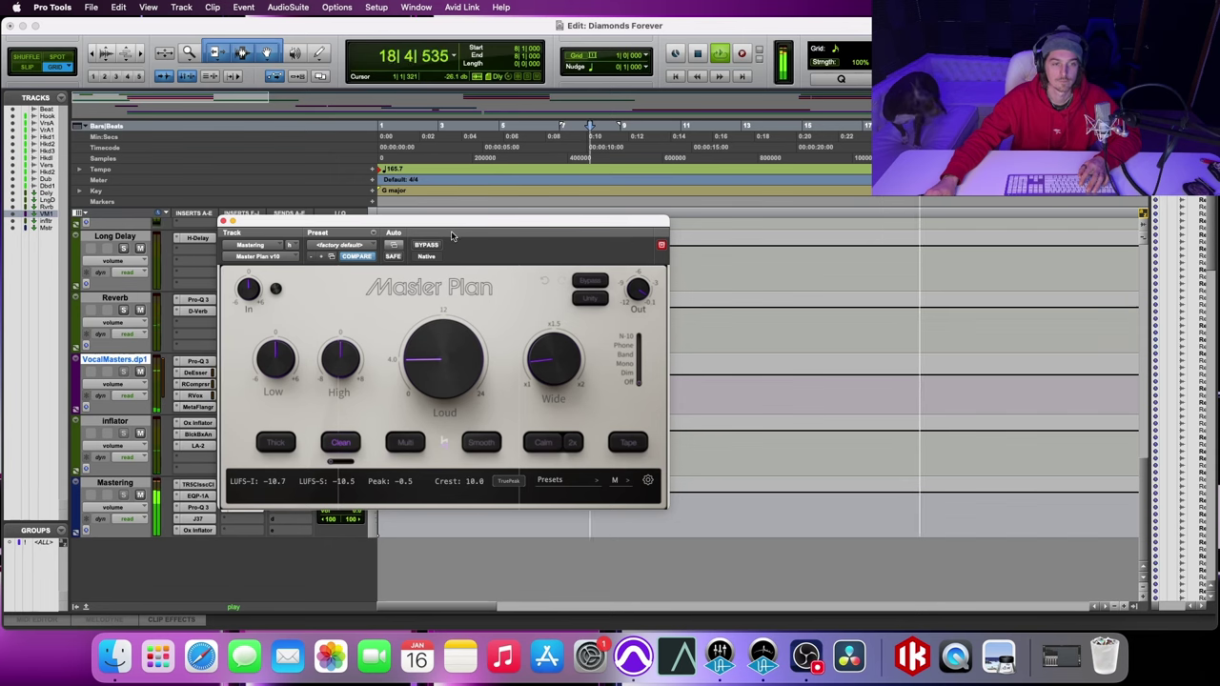
{"action": "key", "text": "space"}
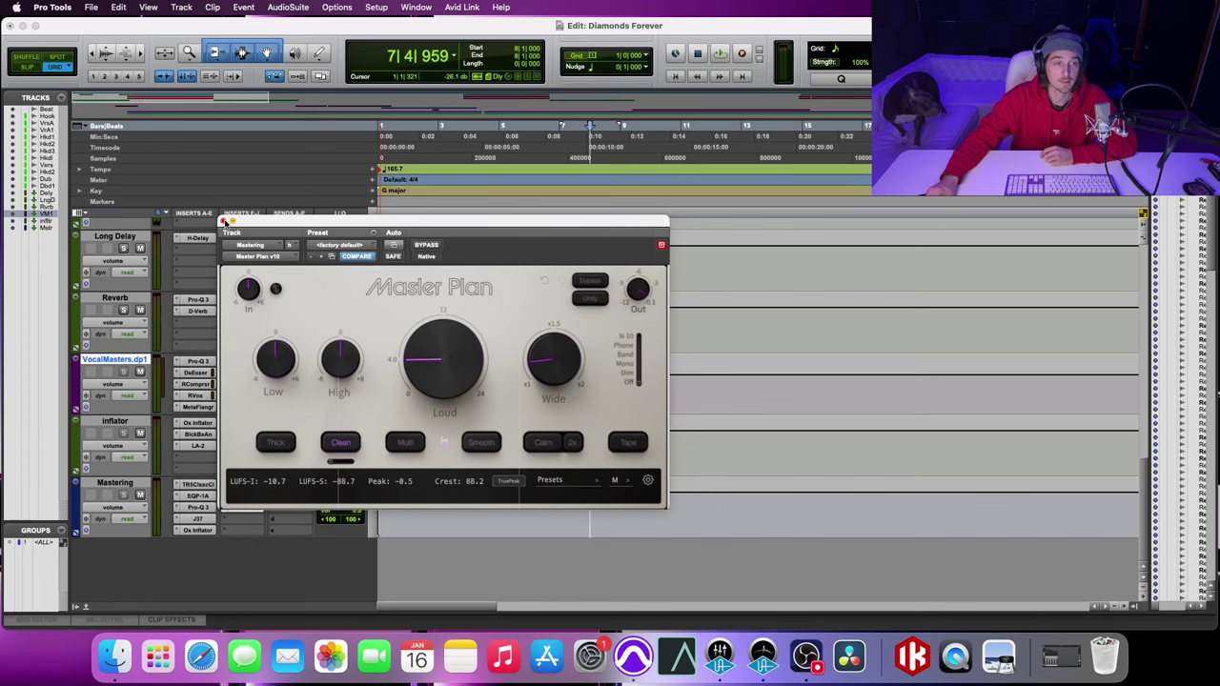
Step: Close the Master Plan window to reveal the Edit window's inserts and routing
{"action": "left_click", "coordinate": [223, 221]}
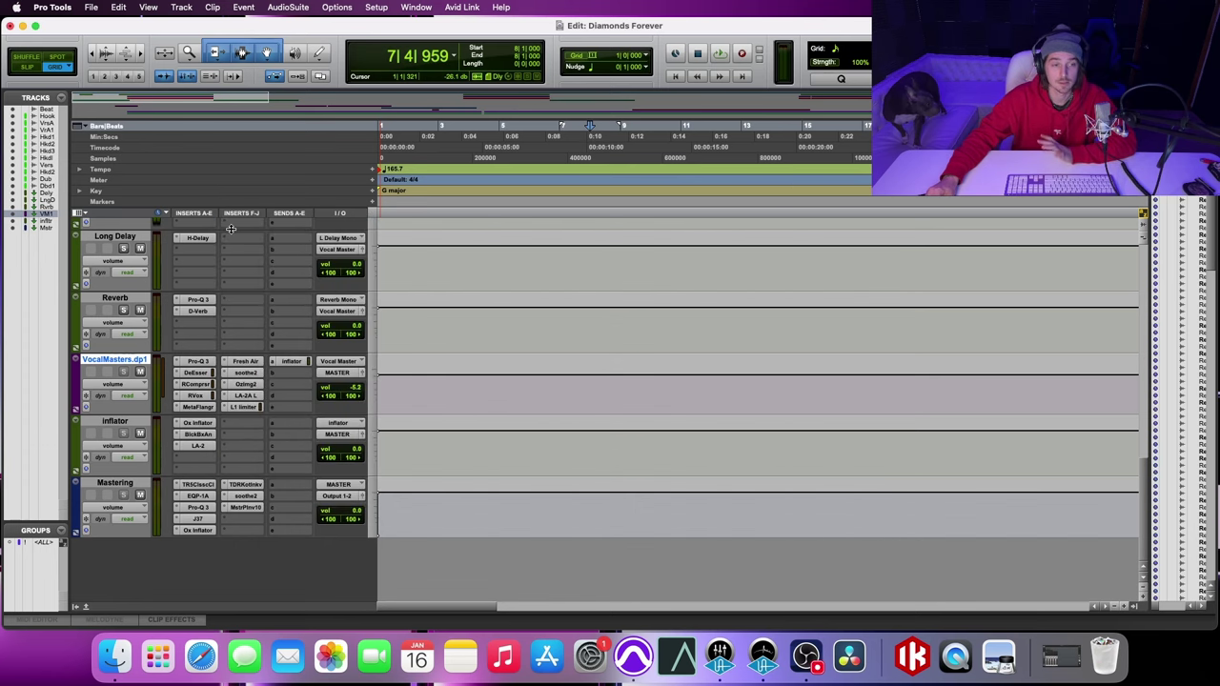